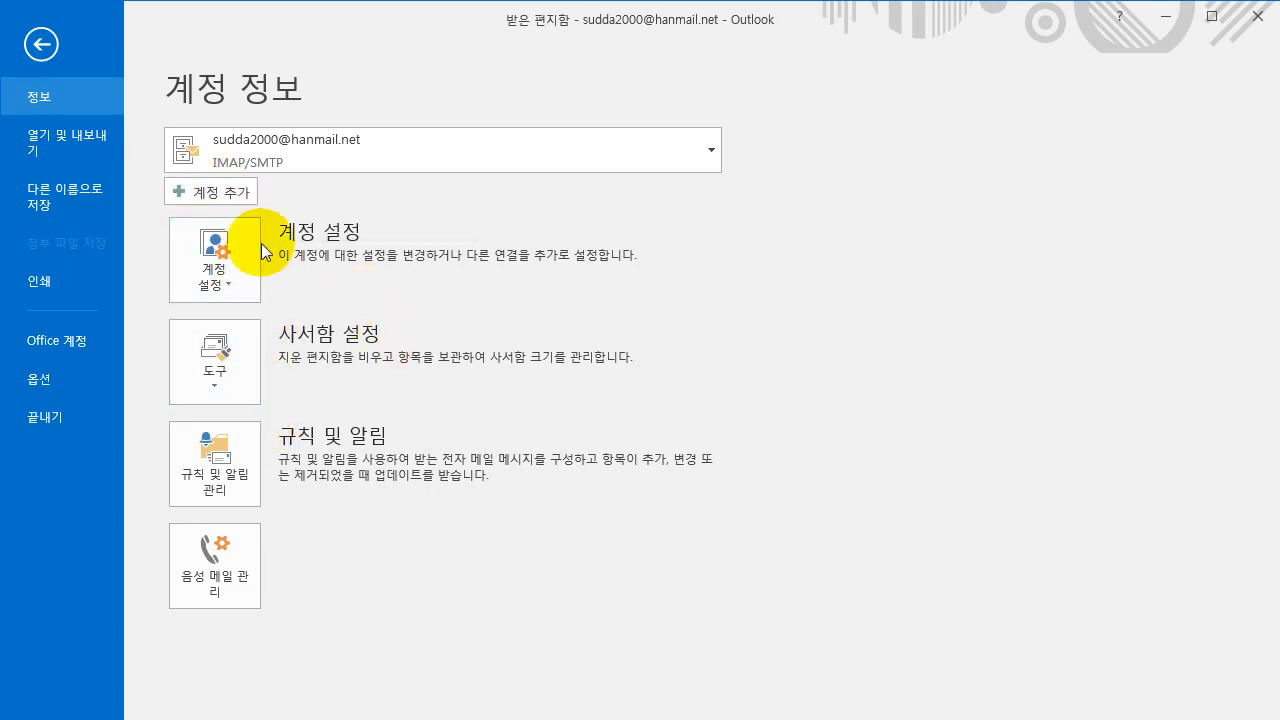
- Start Add Account with 전자 메일 계정 selected and advance to the 자동 계정 설정 page
left_click(229, 195)
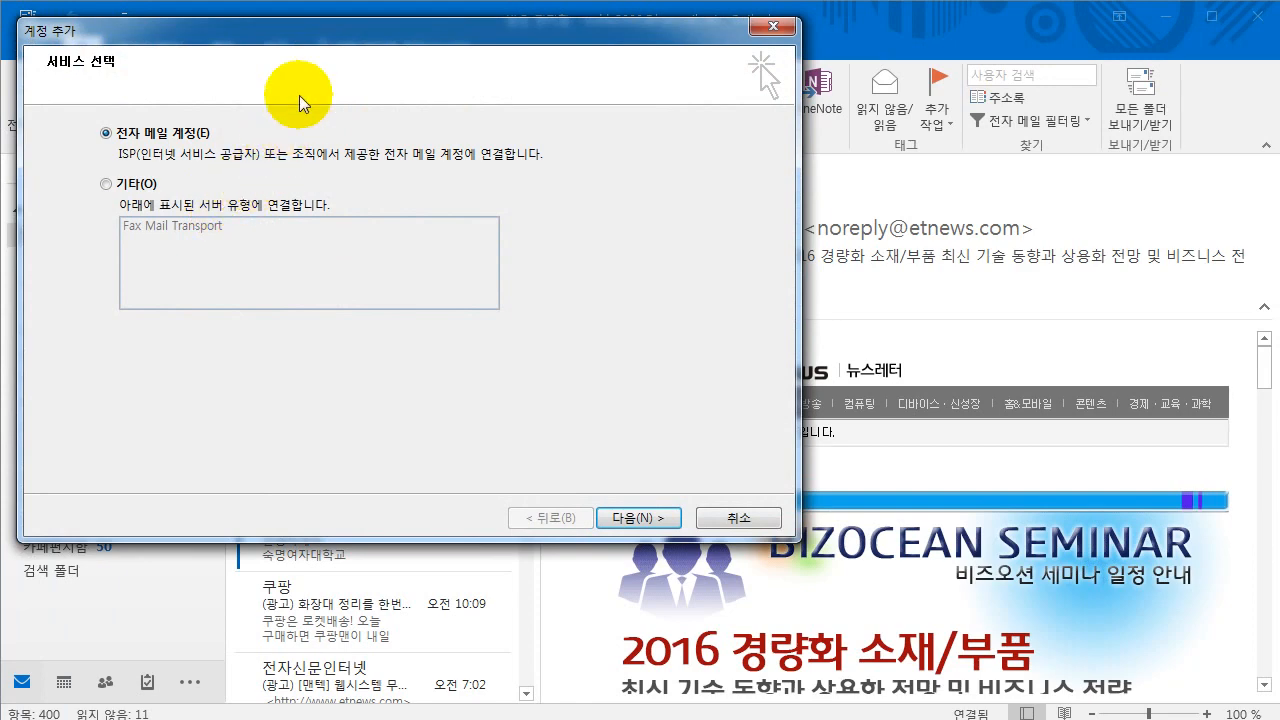
left_click_drag(326, 30, 456, 83)
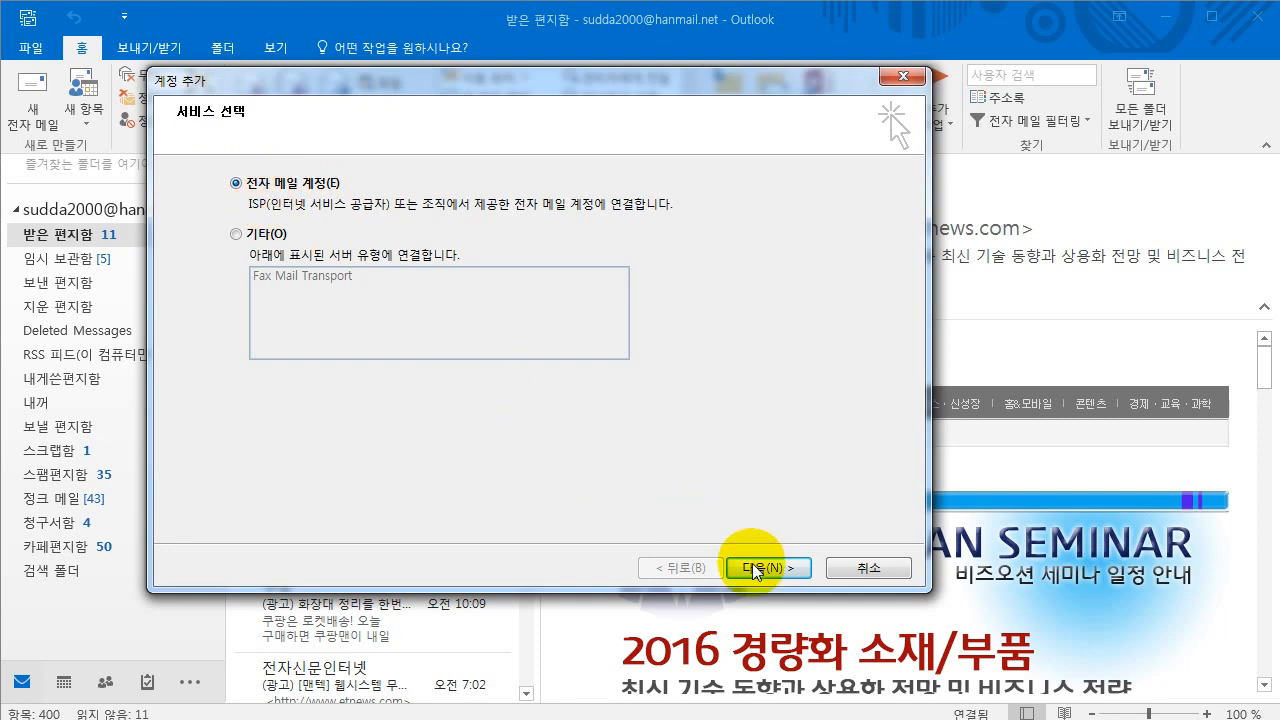
left_click(779, 569)
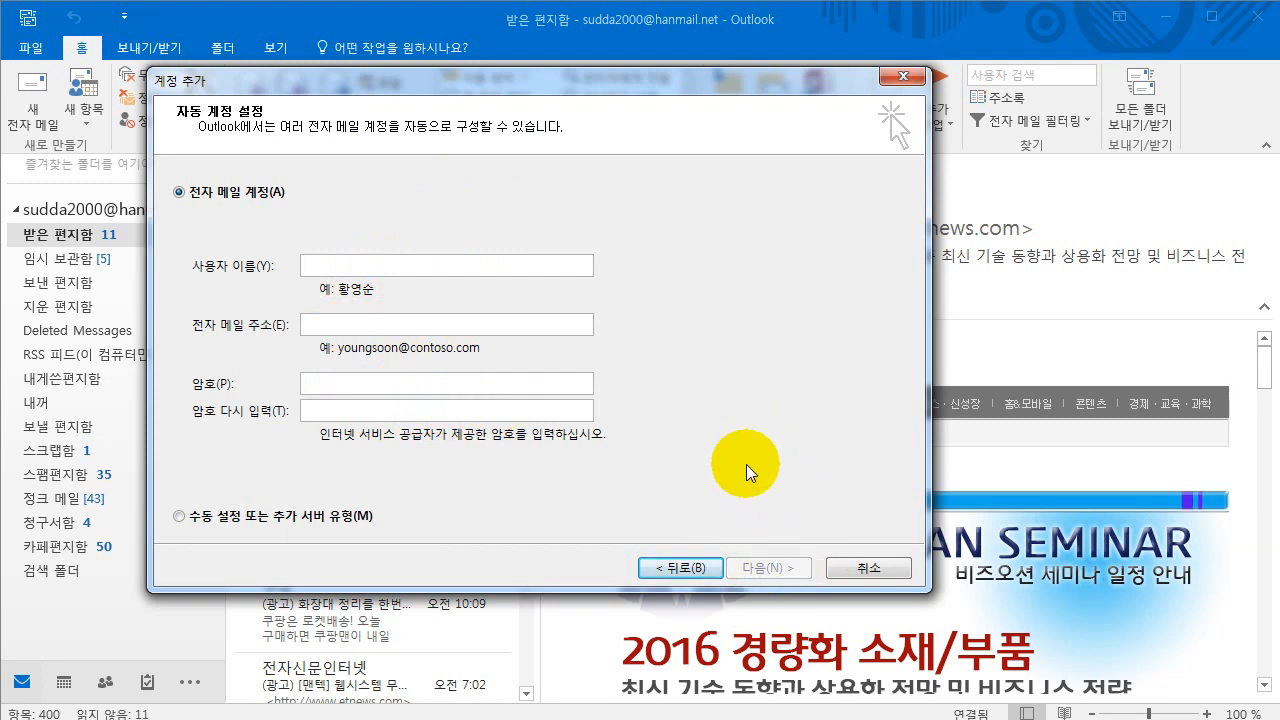
- Choose manual setup (수동 설정) and select POP 또는 IMAP as the service type
left_click(179, 516)
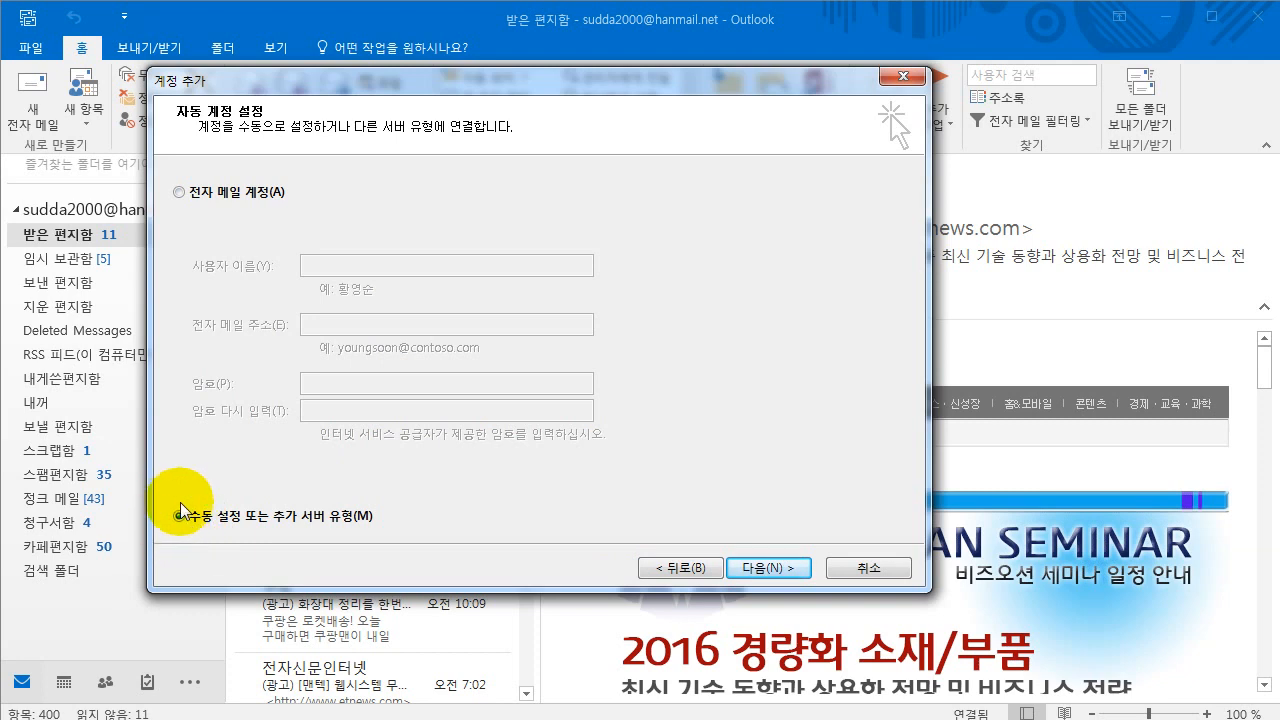
left_click(766, 569)
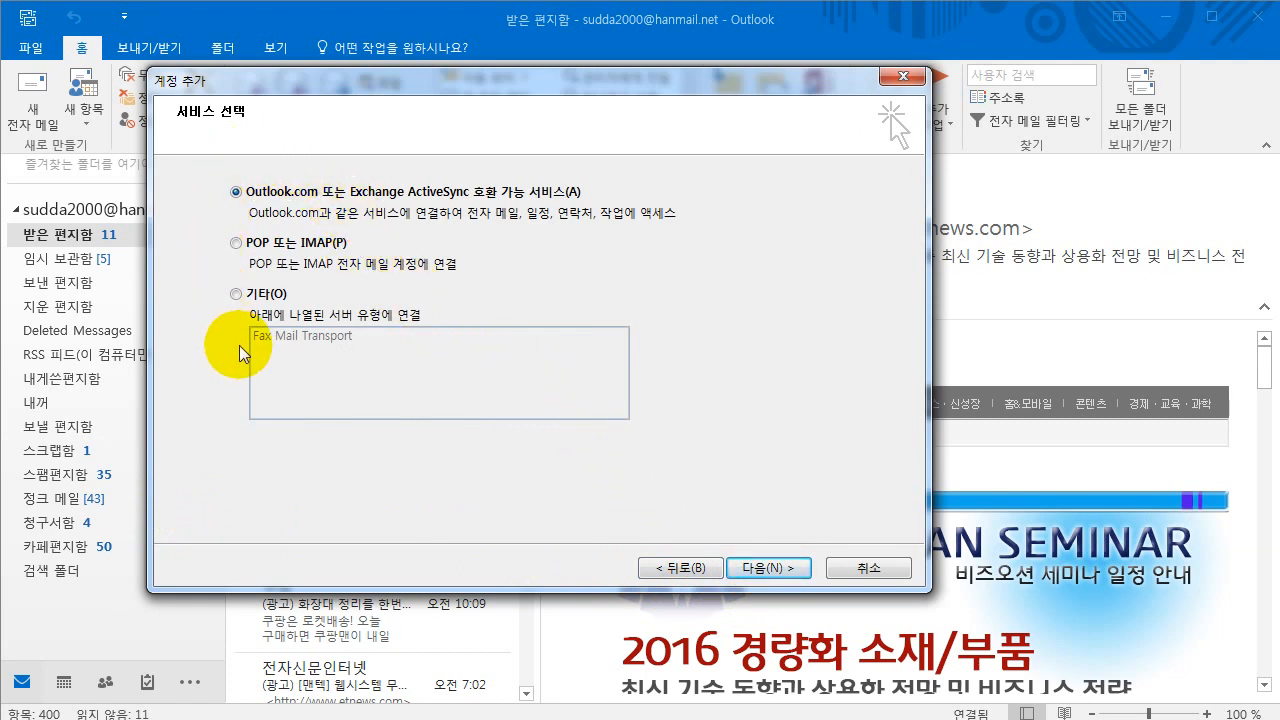
left_click(240, 244)
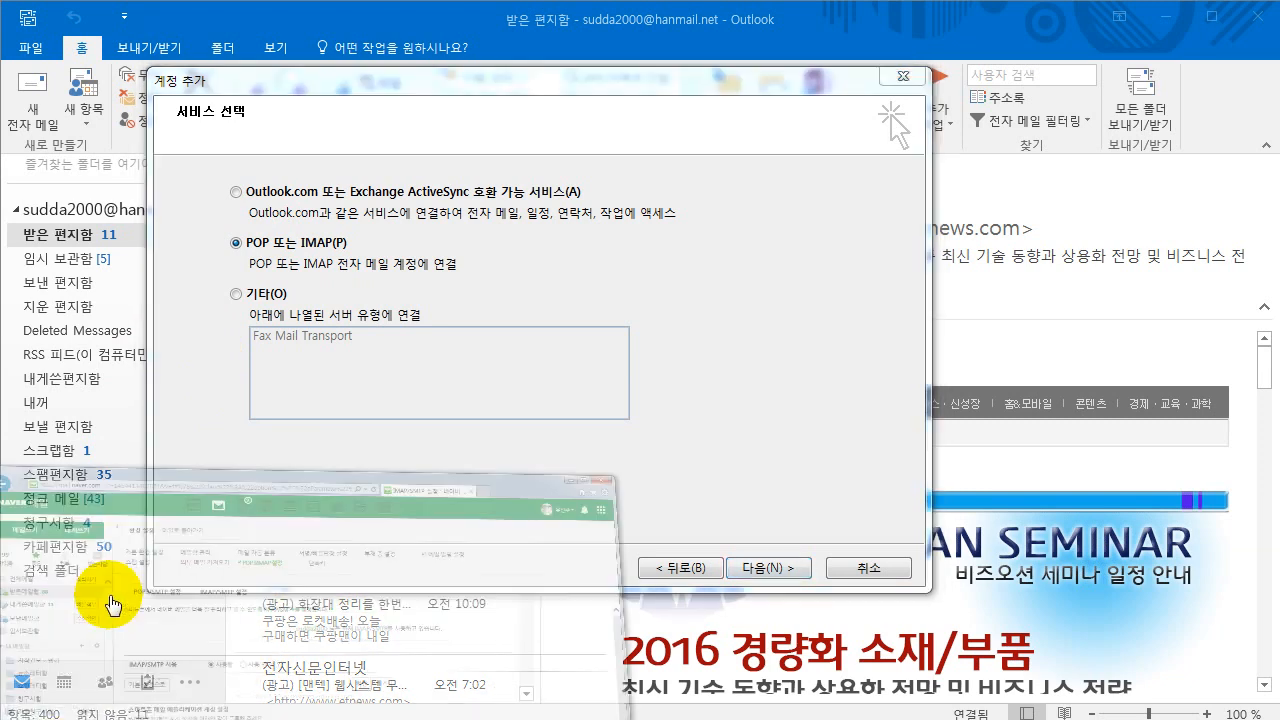
- Go to Naver Mail's 환경설정 > POP3/IMAP 설정 > IMAP/SMTP 설정 tab
left_click(100, 636)
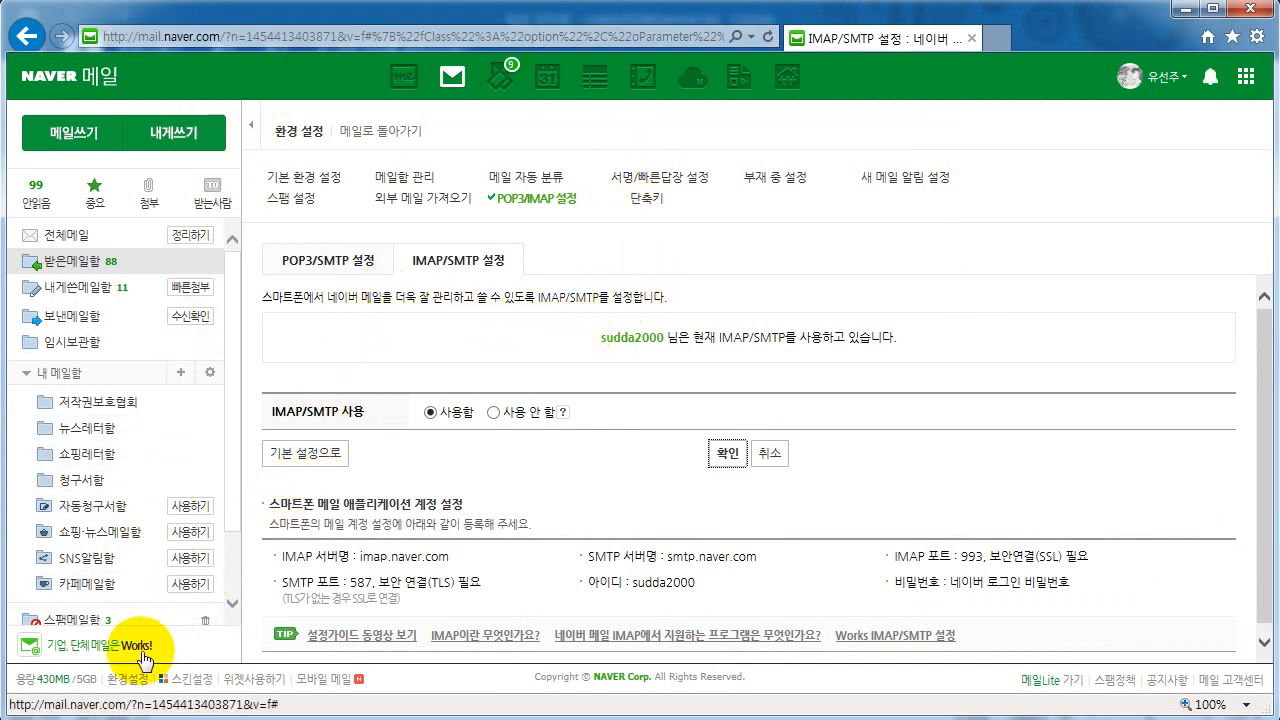
left_click(134, 682)
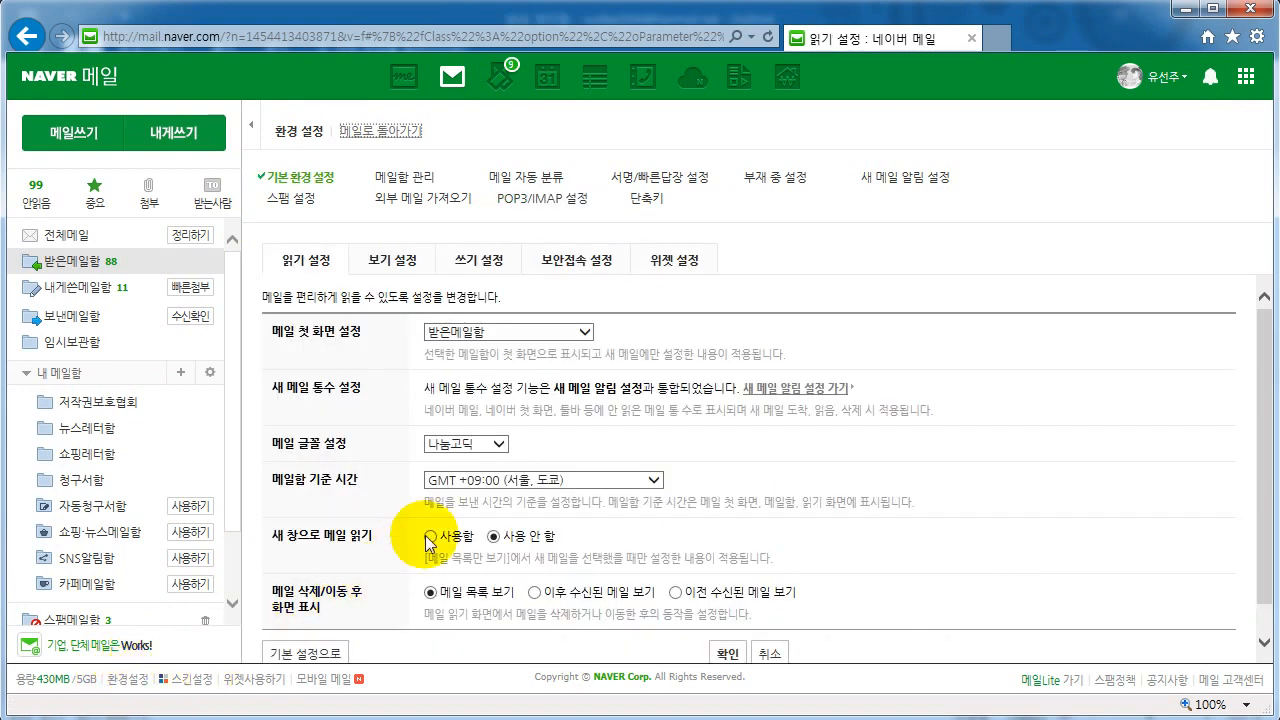
left_click(552, 200)
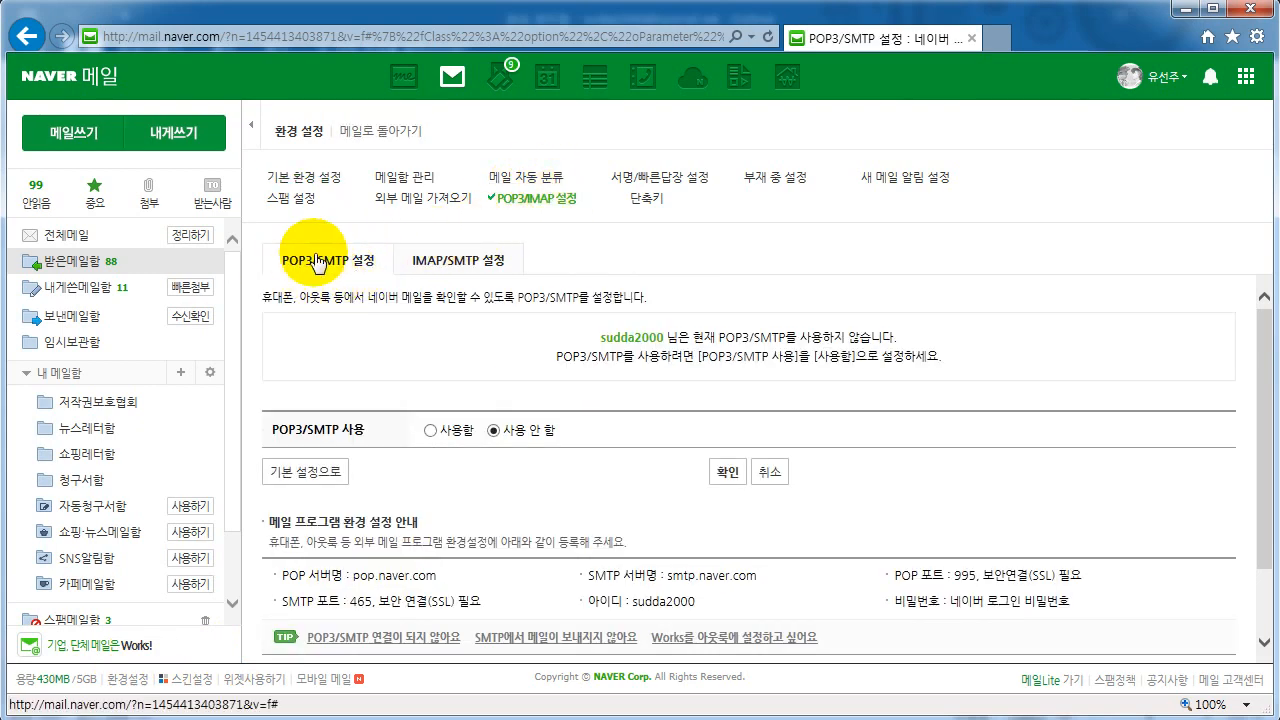
left_click(431, 262)
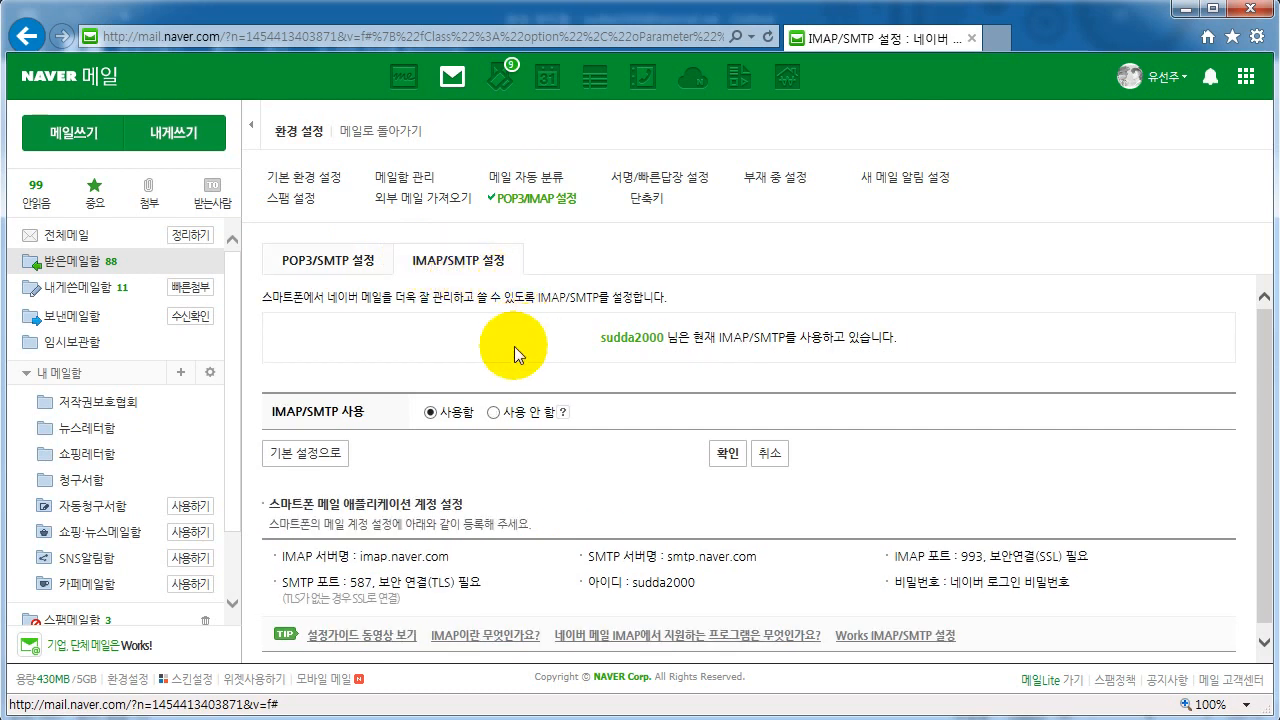
- Set IMAP/SMTP access to 사용함, save with 확인, and dismiss the saved notice
left_click(430, 414)
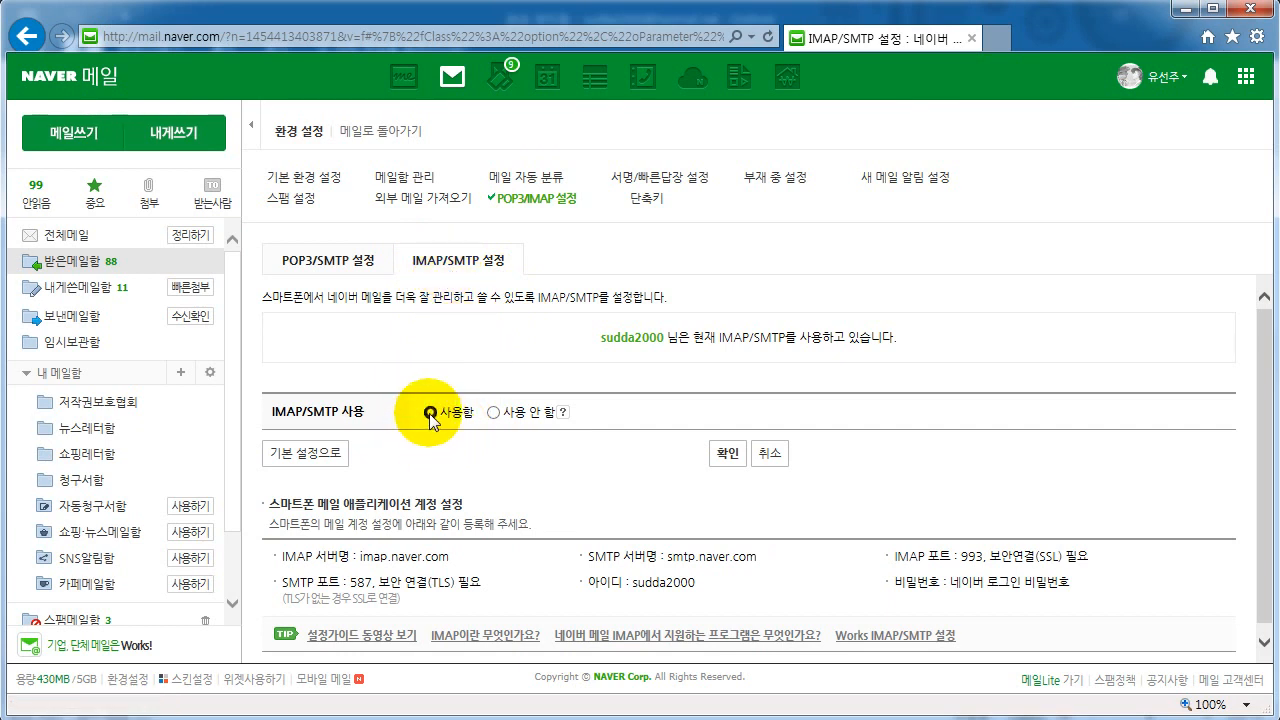
left_click(733, 455)
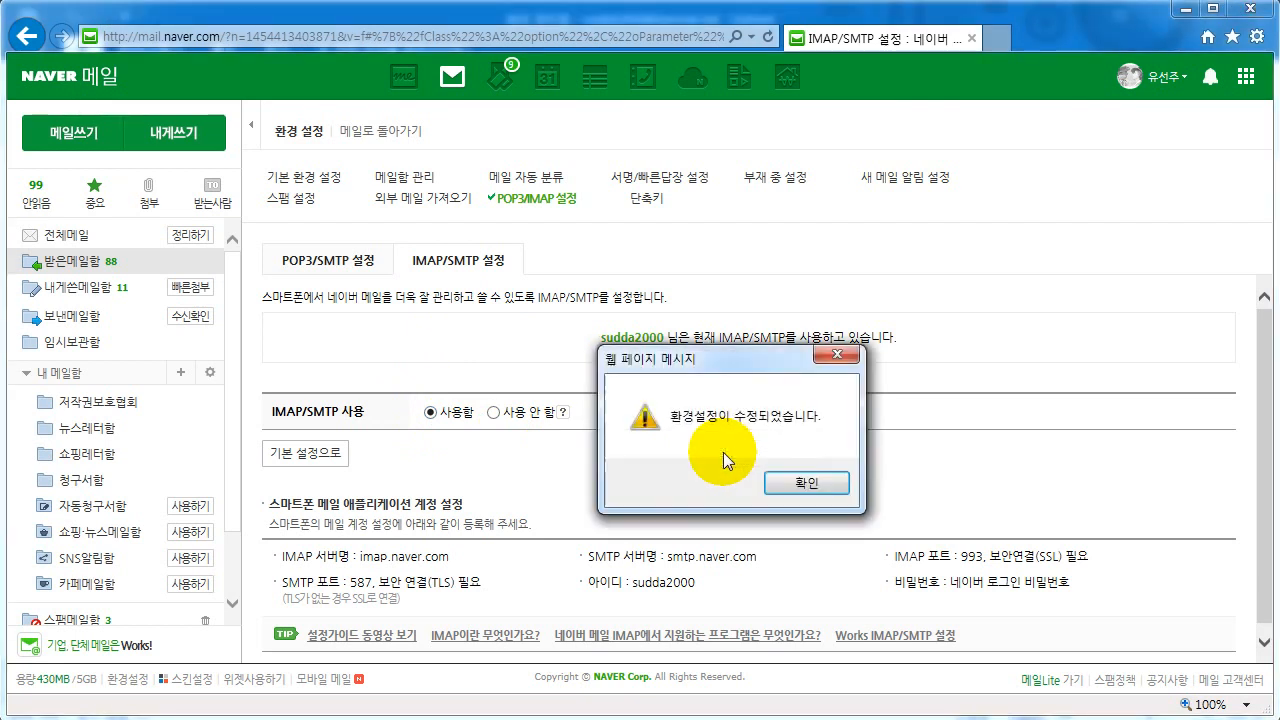
left_click(805, 482)
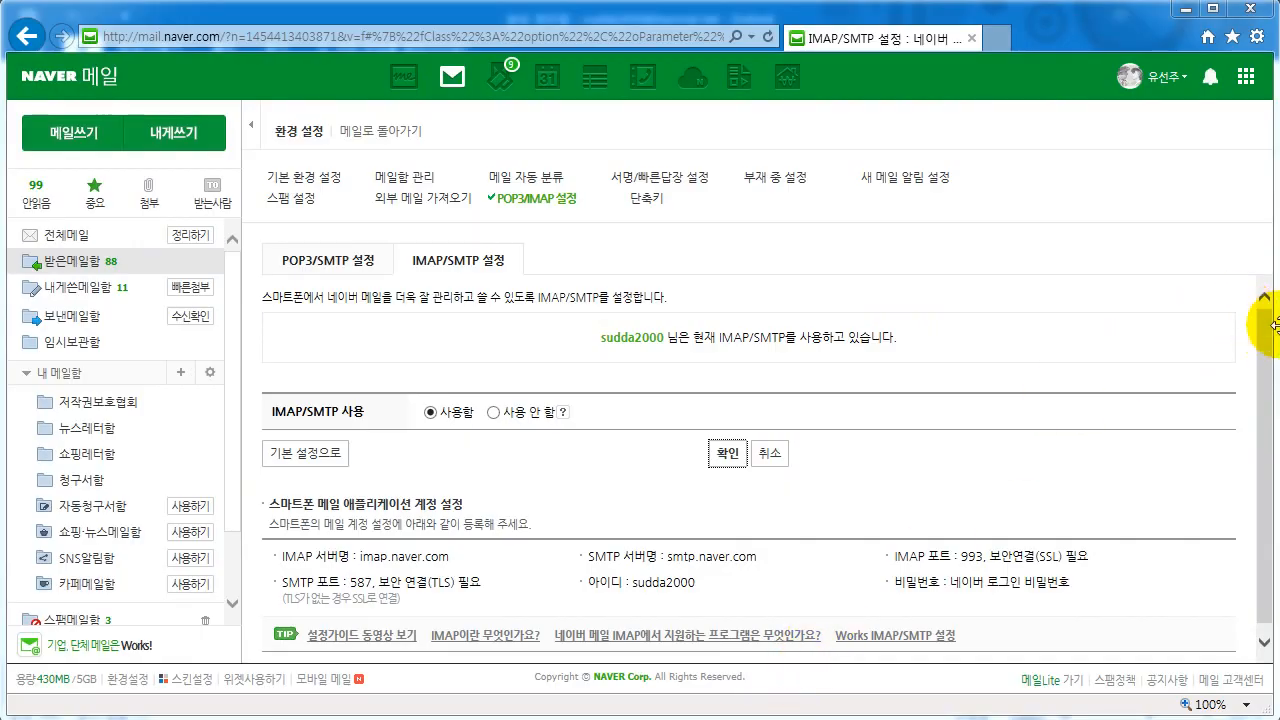
- Review the Notepad notes (imap.naver.com 993 SSL, smtp.naver.com 587 TLS) and re-save Naver's settings
left_click_drag(1279, 312, 933, 145)
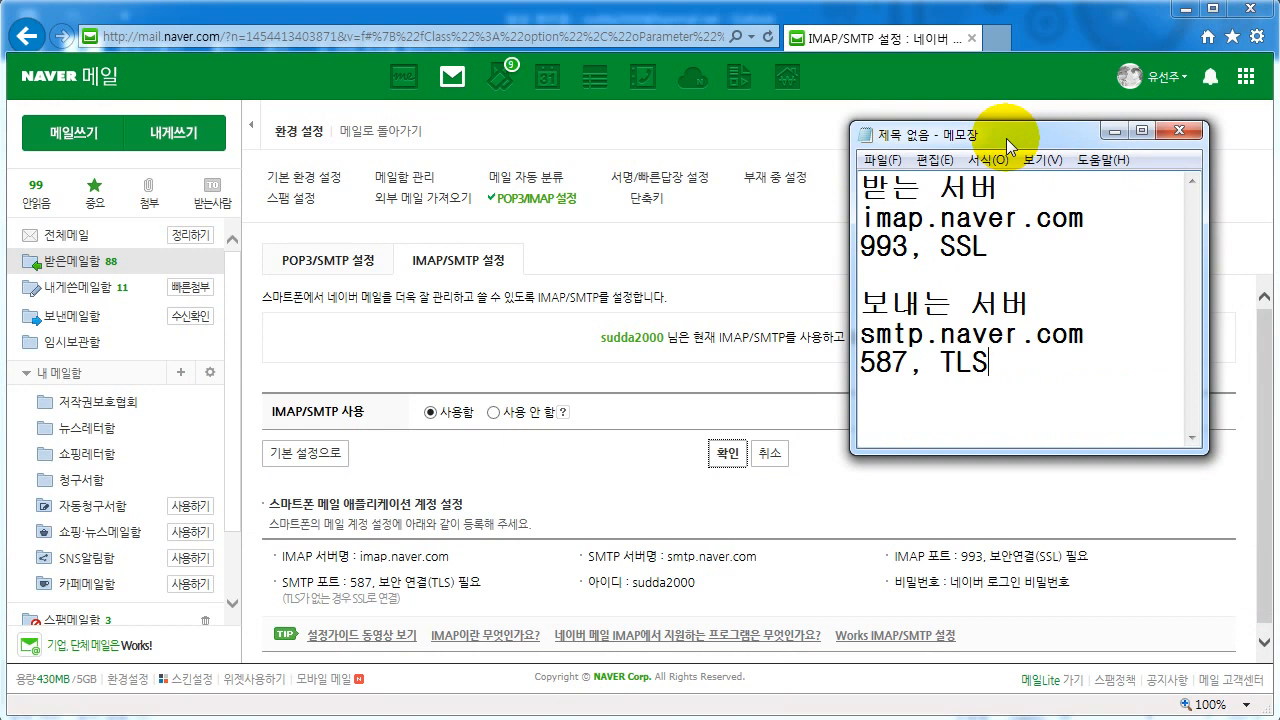
left_click_drag(1006, 138, 1279, 340)
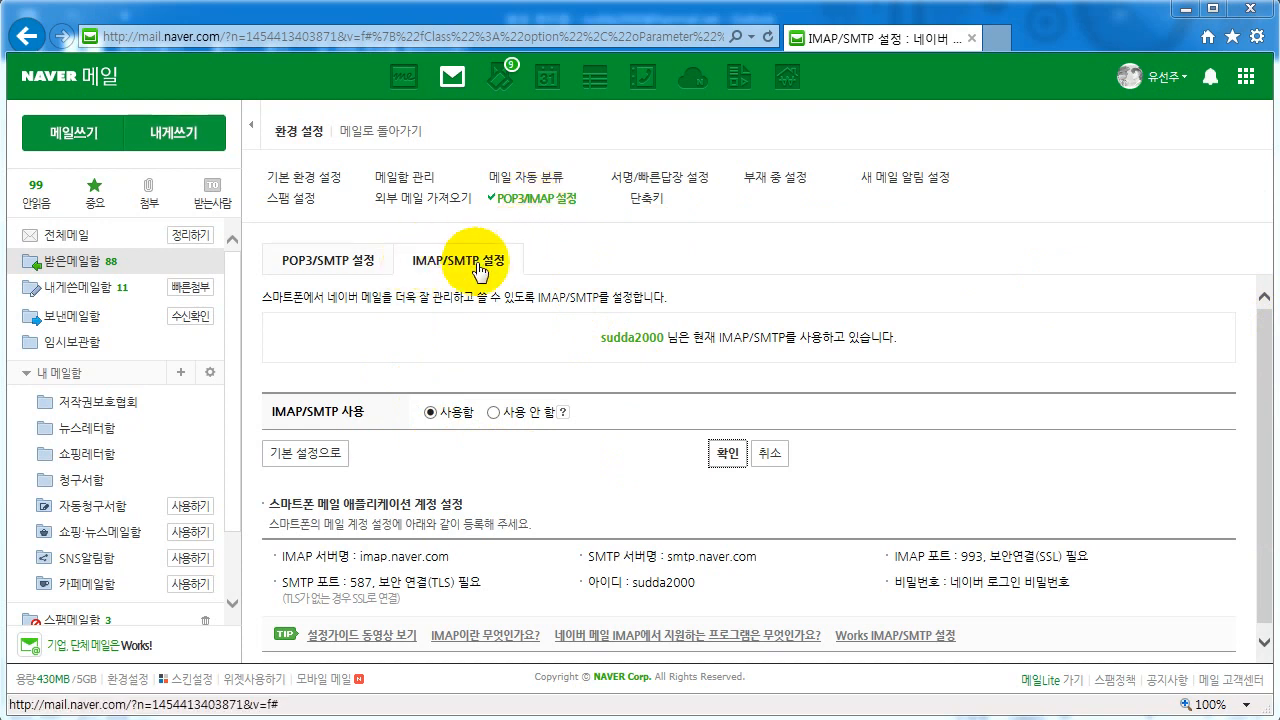
left_click(730, 455)
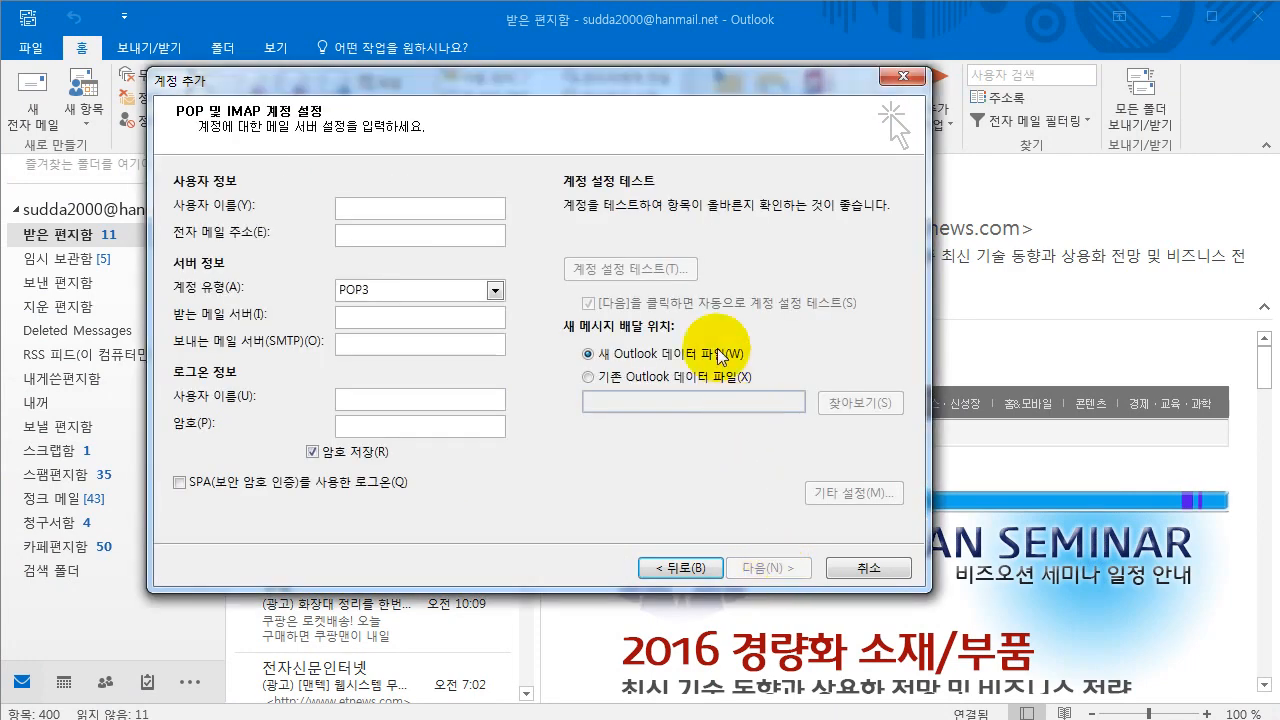
- Enter the user's display name and e-mail address, and set the account type to IMAP
left_click(482, 216)
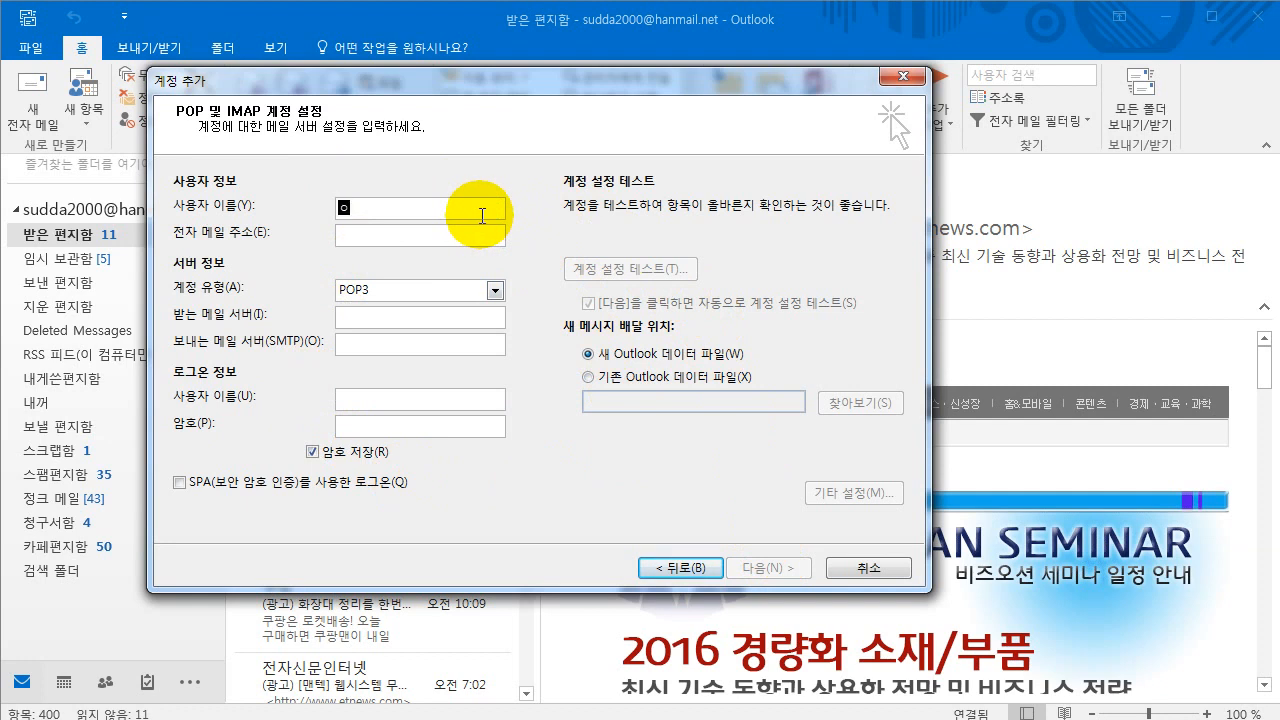
type("강사")
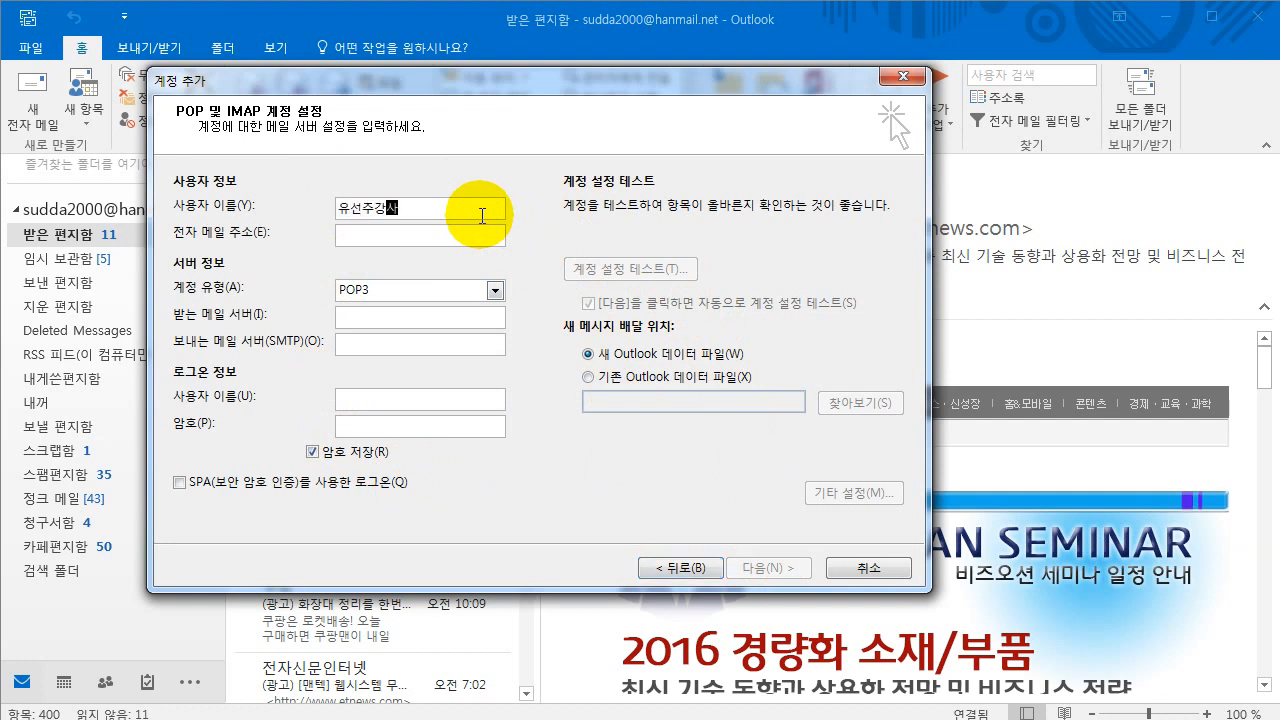
left_click(448, 233)
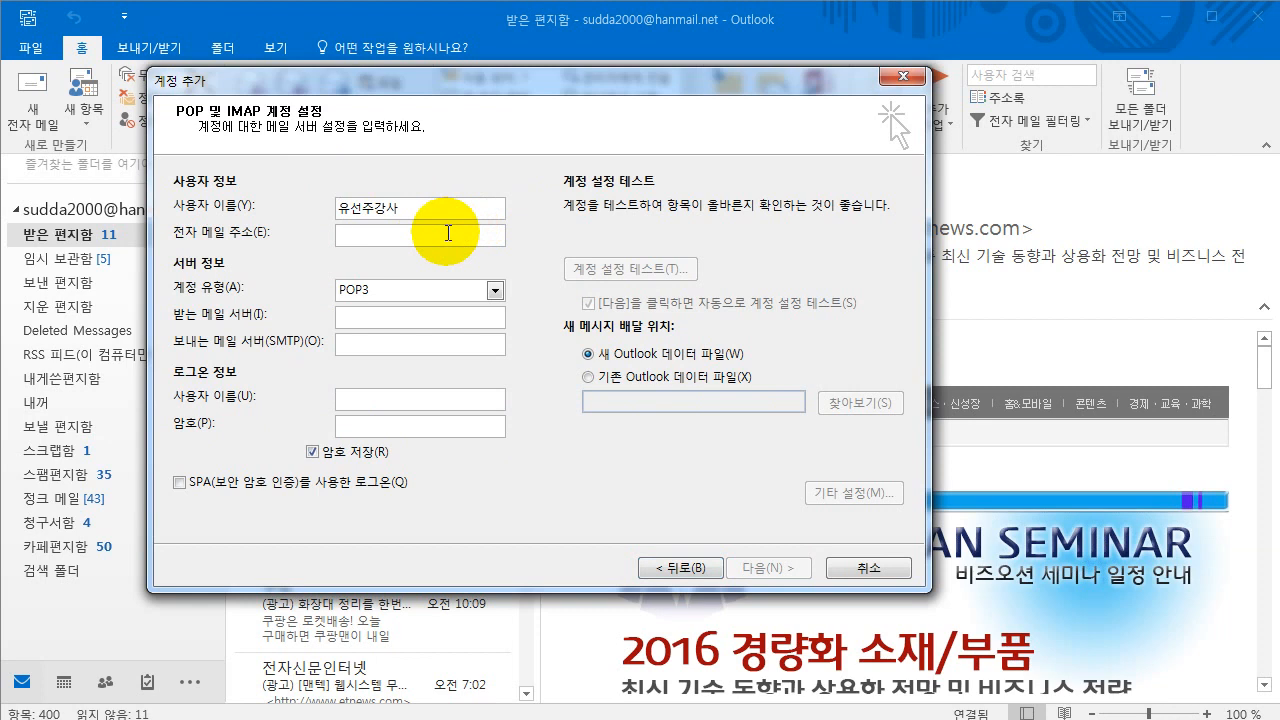
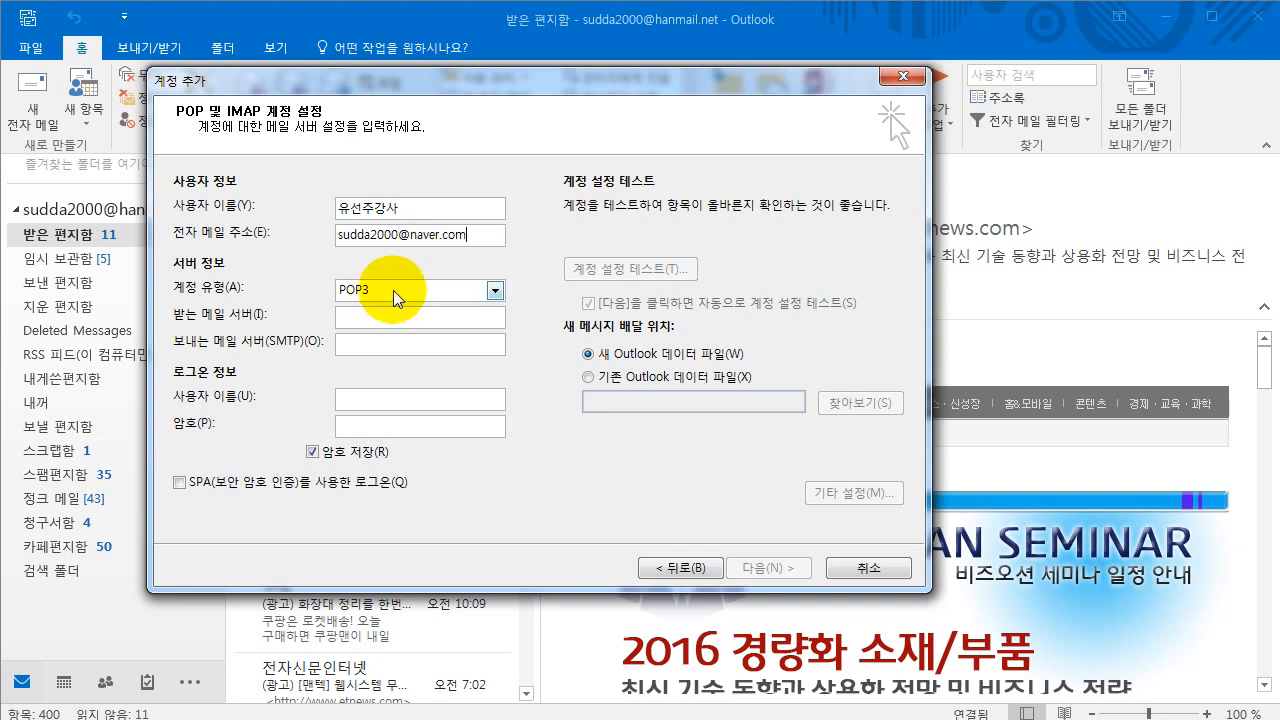
left_click(494, 291)
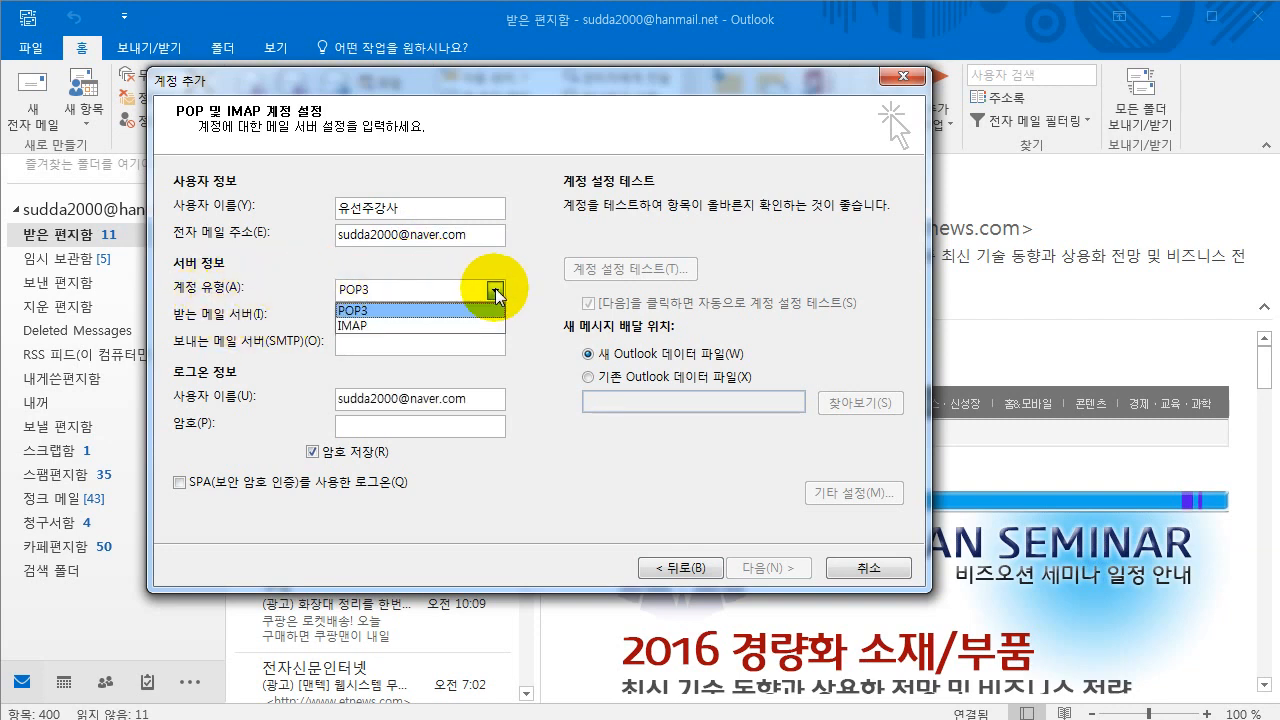
left_click(402, 323)
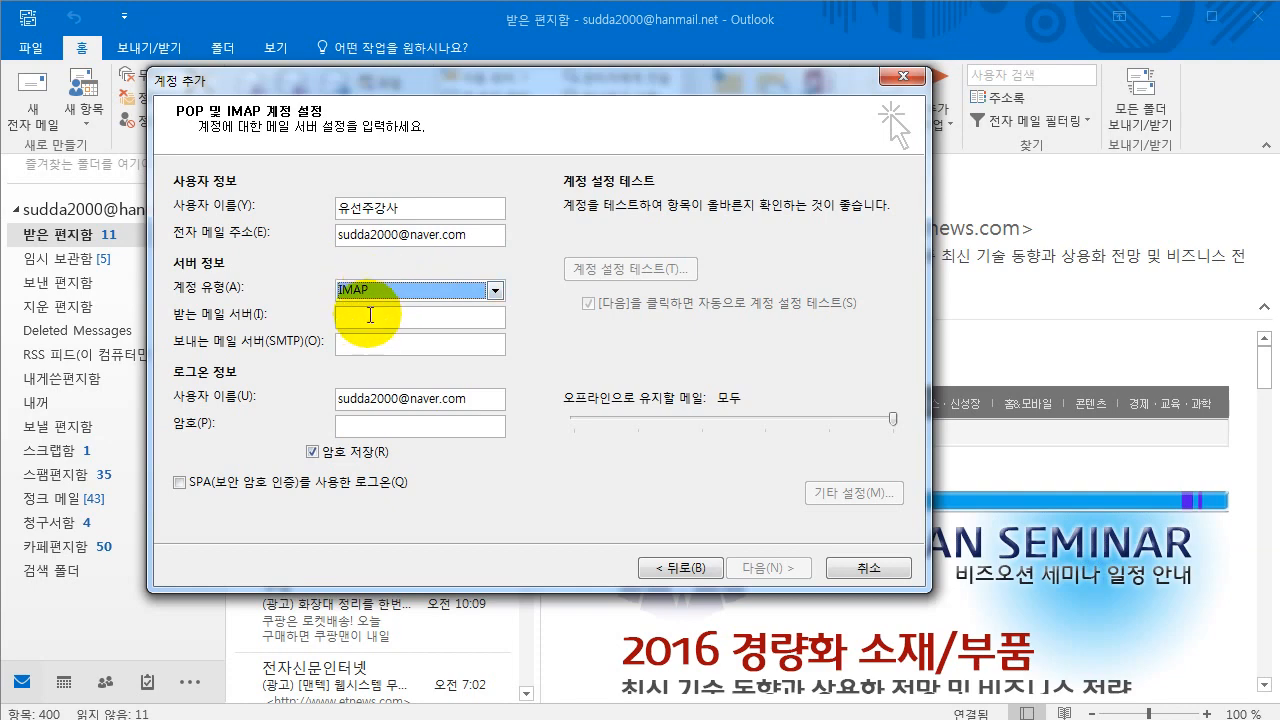
left_click_drag(1279, 305, 934, 181)
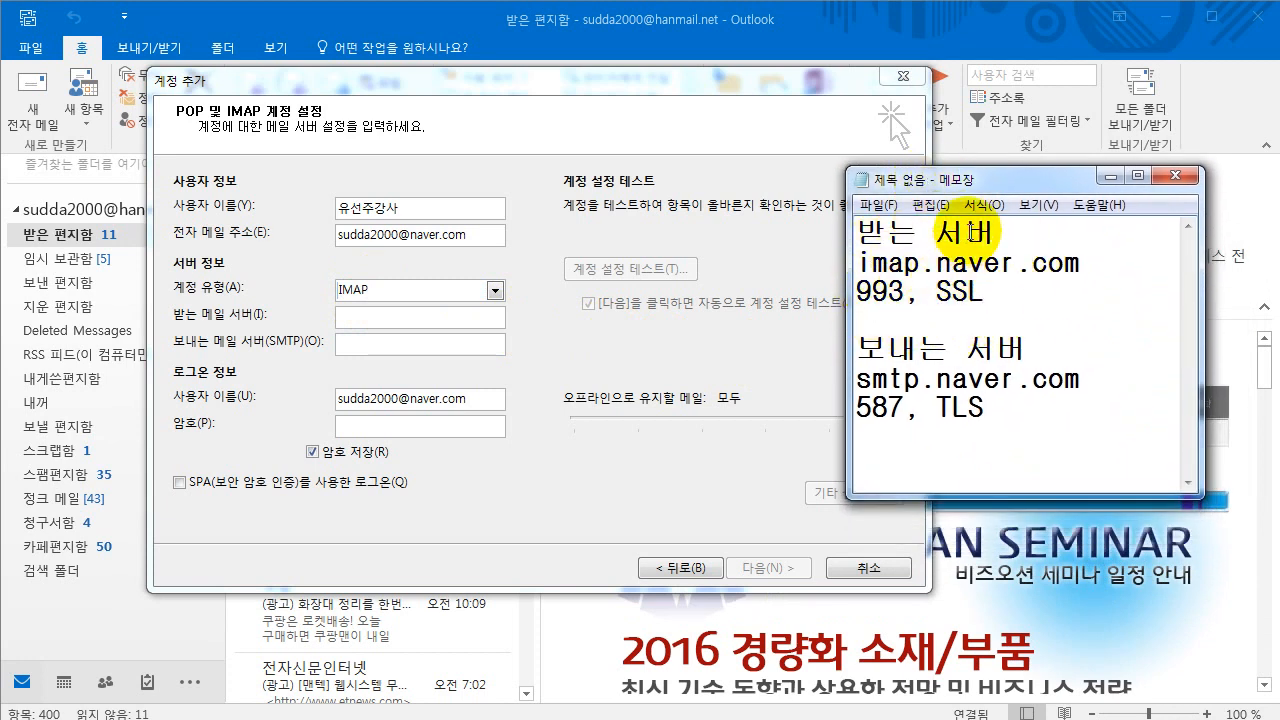
- Set servers imap.naver.com and smtp.naver.com, enter the account password, then go to 기타 설정
left_click_drag(997, 183, 1279, 198)
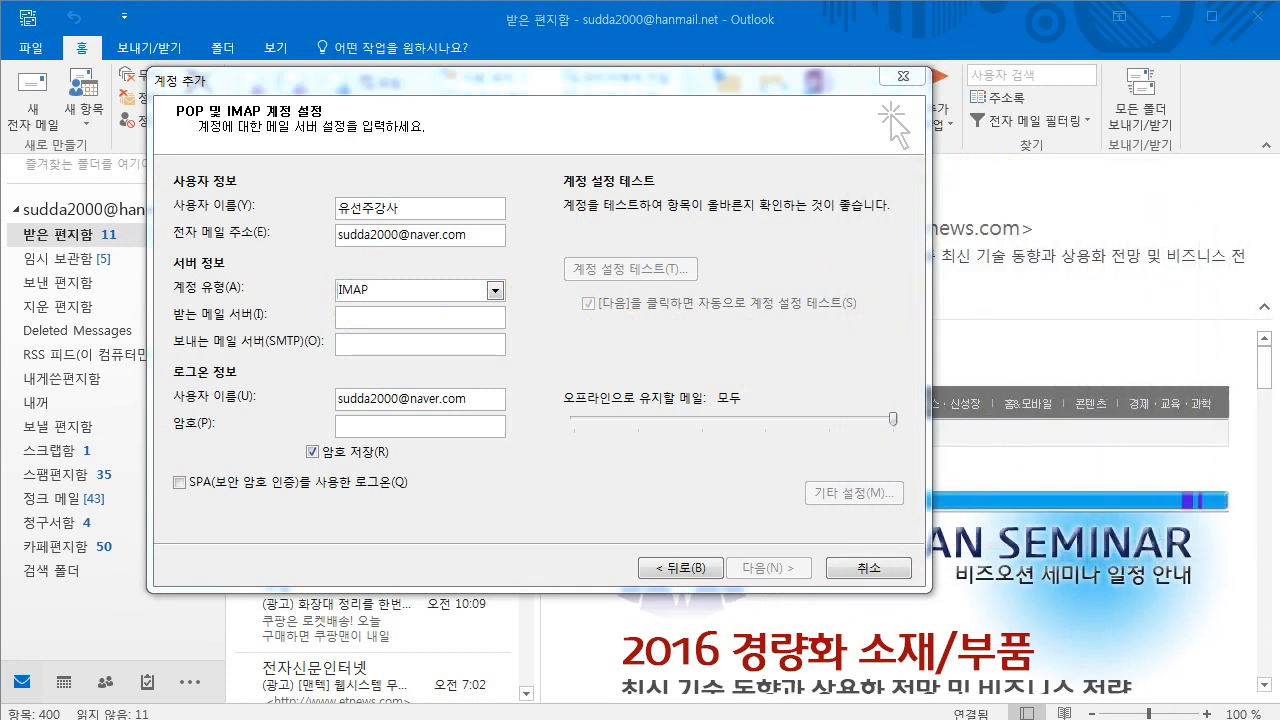
left_click(420, 318)
type("imap.naver.com")
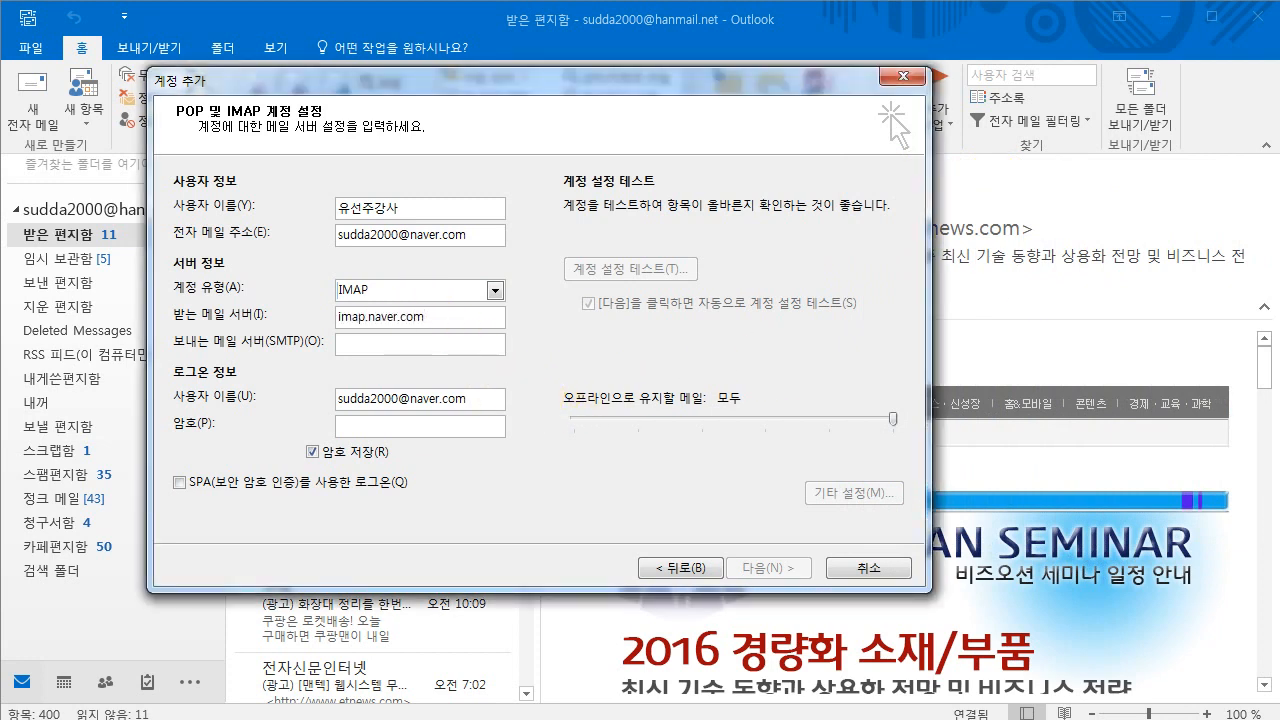
left_click(420, 345)
type("smtp.naver.com")
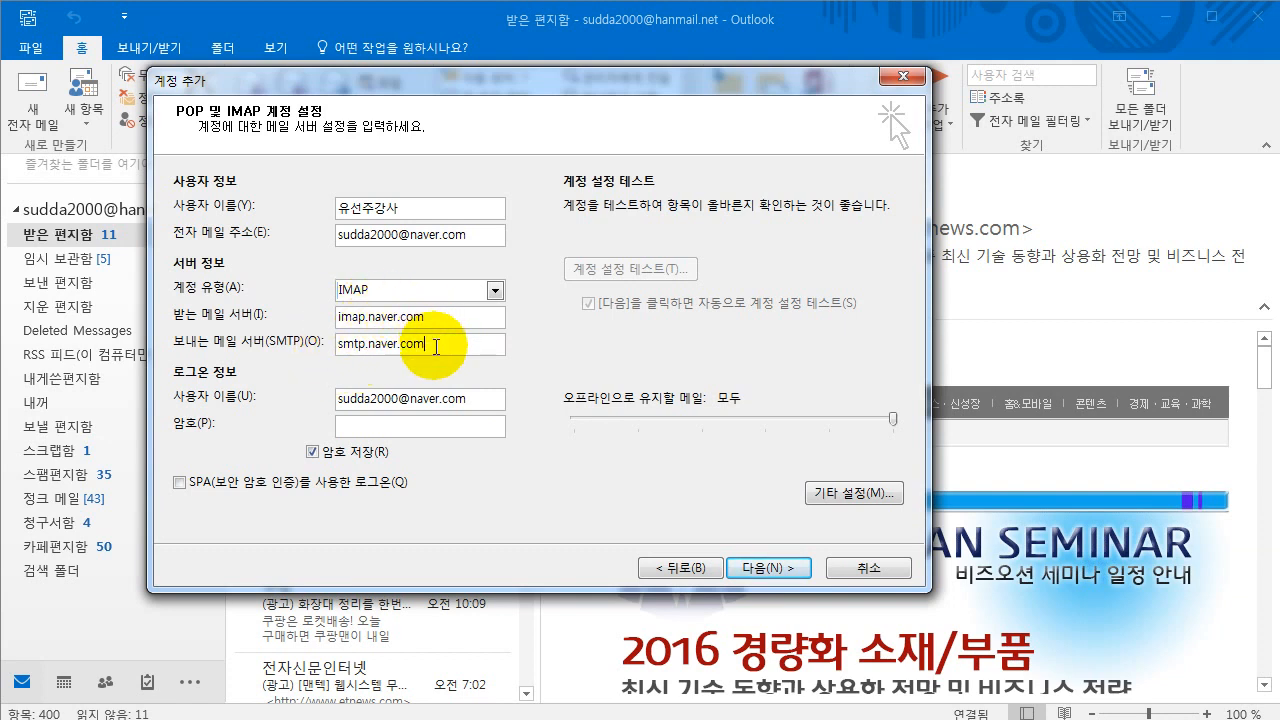
left_click(424, 426)
type("*********")
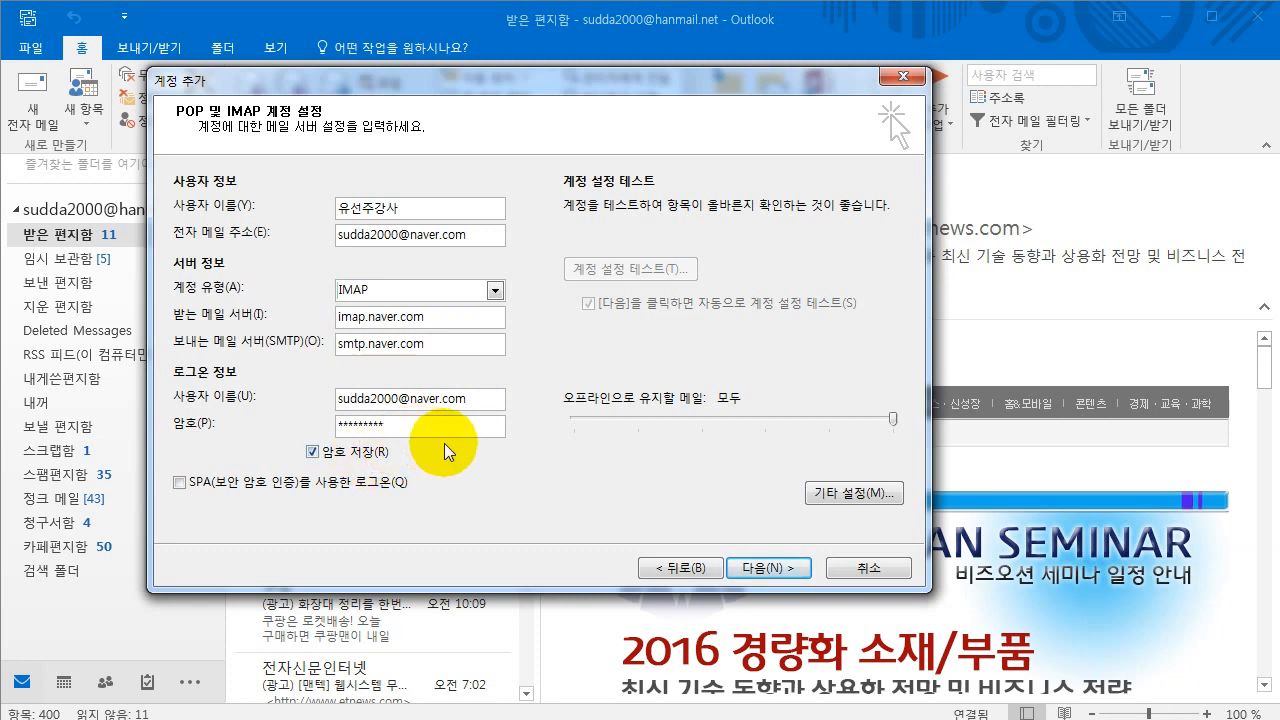
left_click(867, 492)
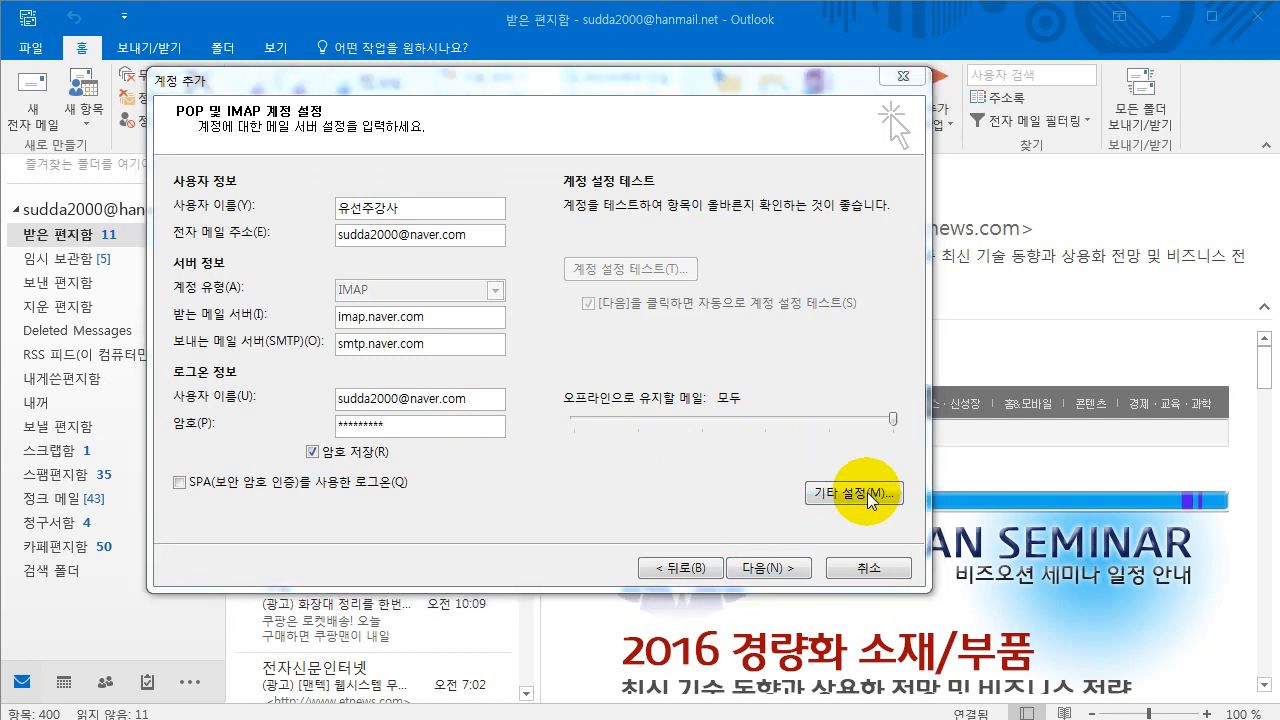
- Require SMTP authentication using a separate login with the account's username and password
left_click_drag(509, 197, 629, 93)
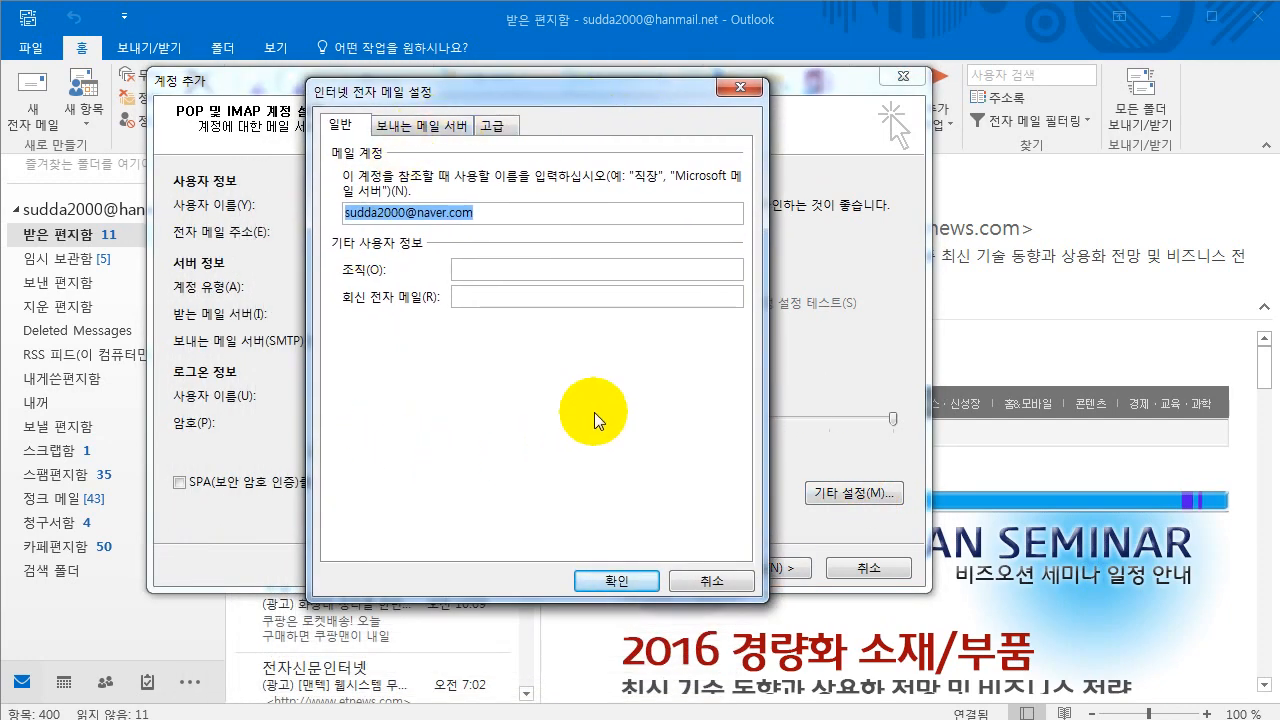
left_click(418, 127)
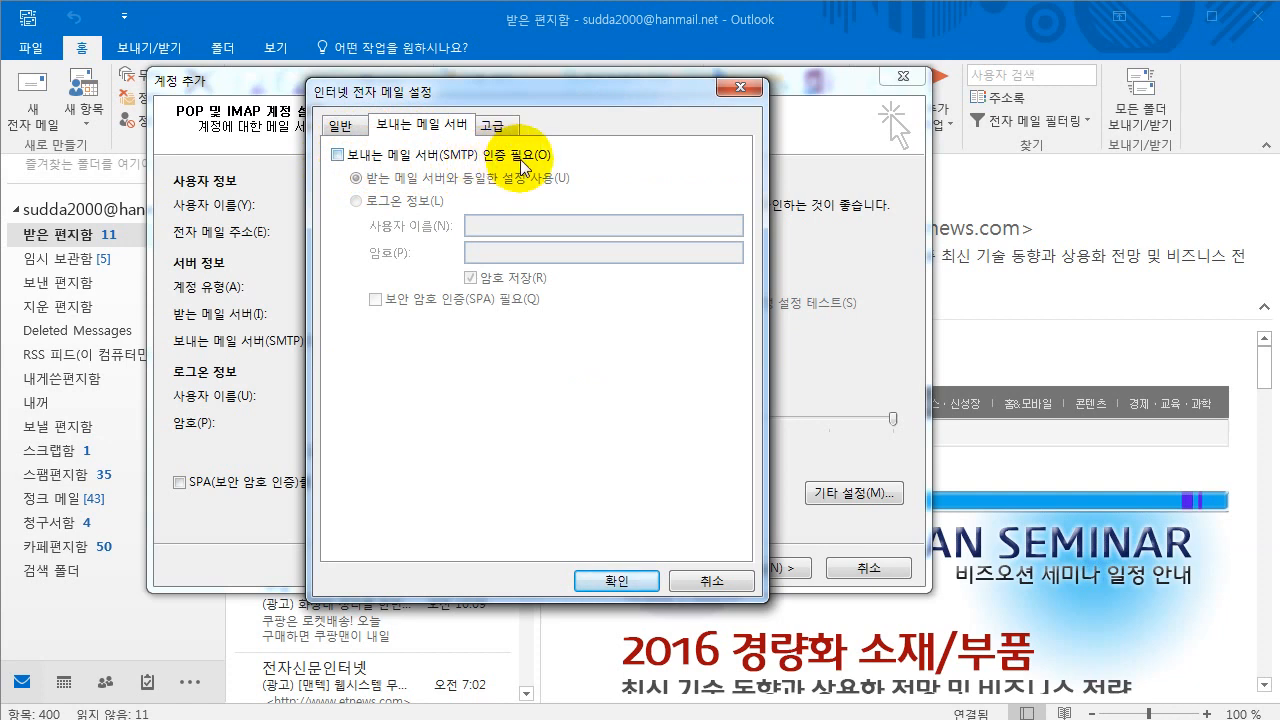
left_click(358, 163)
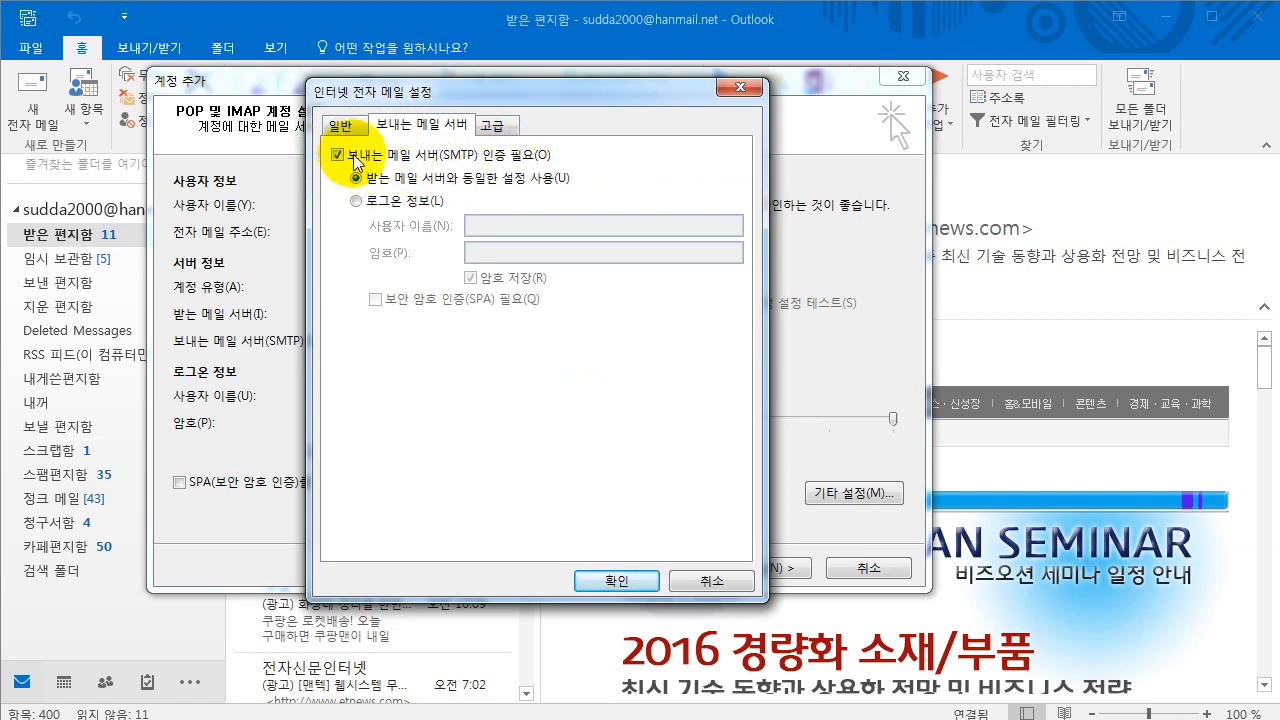
left_click(356, 201)
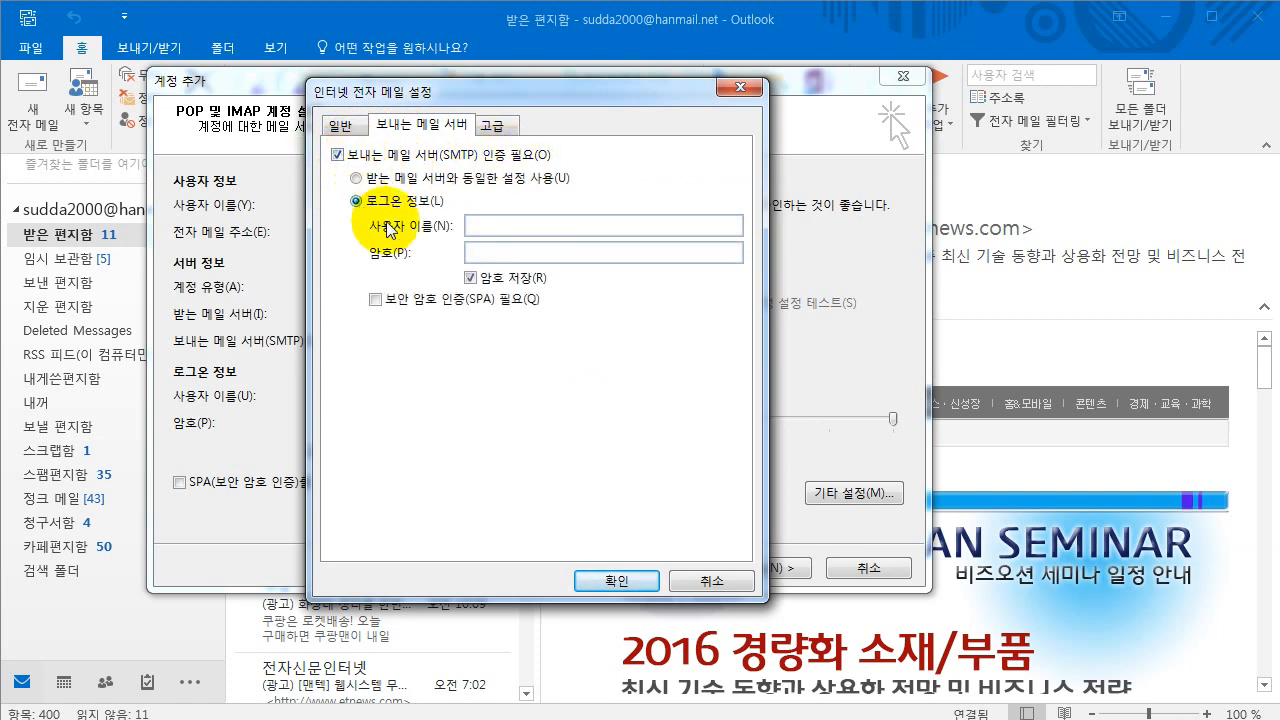
left_click(502, 228)
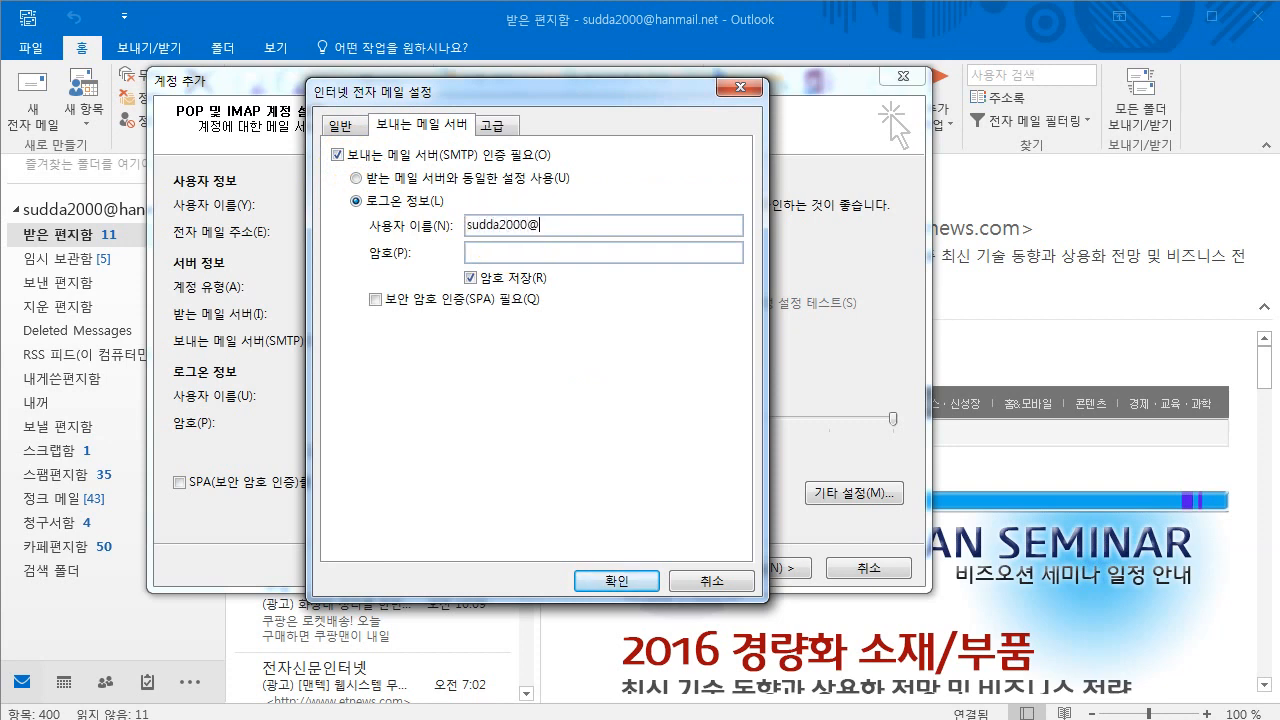
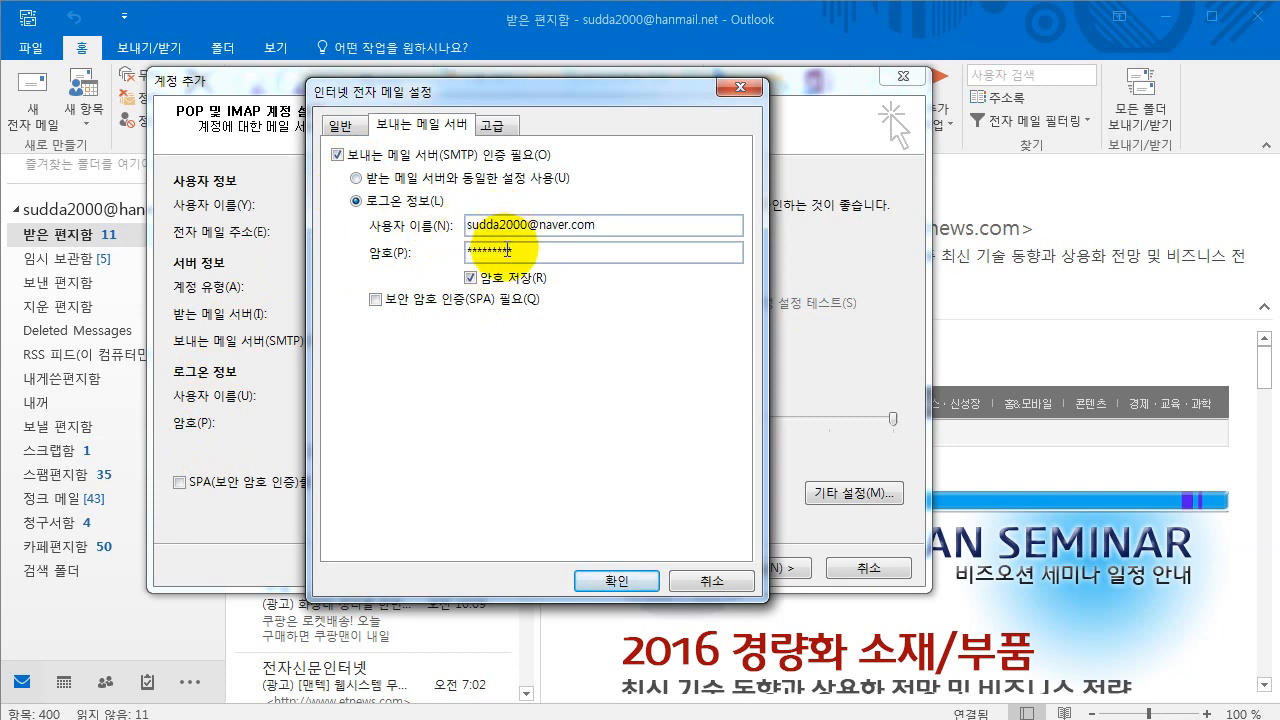
- Set IMAP to port 993 with SSL and SMTP to port 587 with TLS, then confirm
left_click(497, 126)
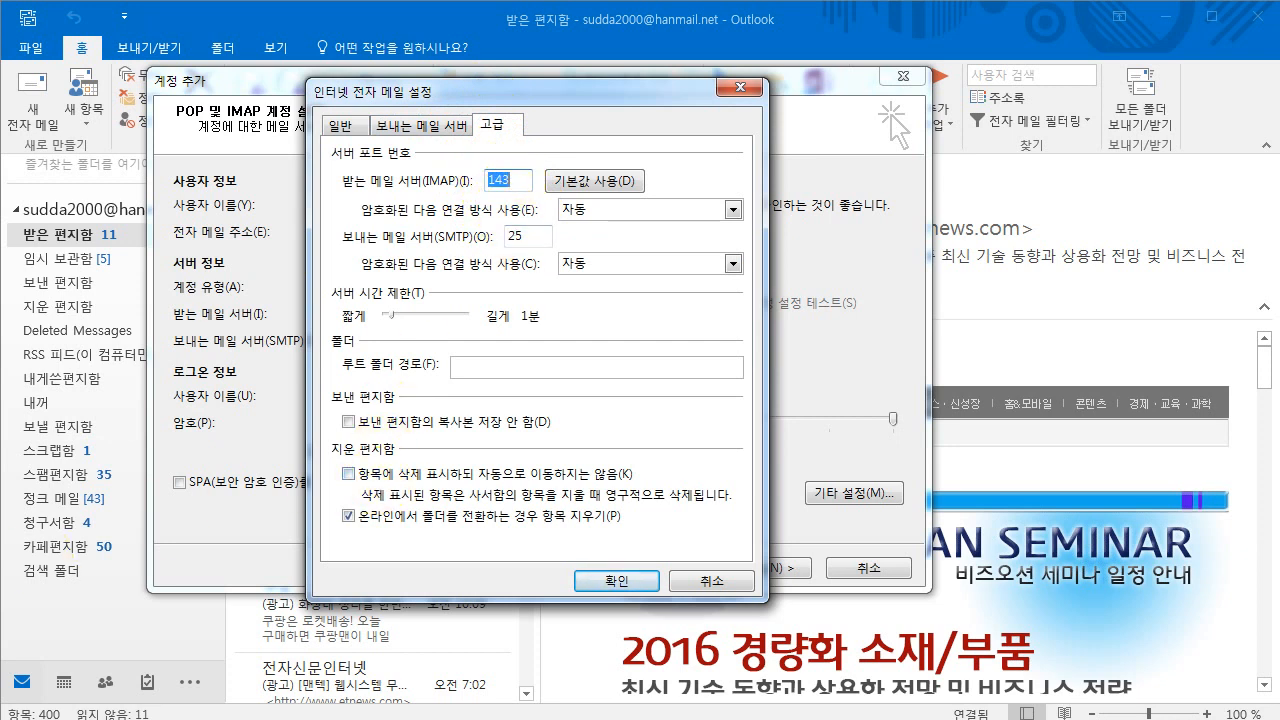
type("993")
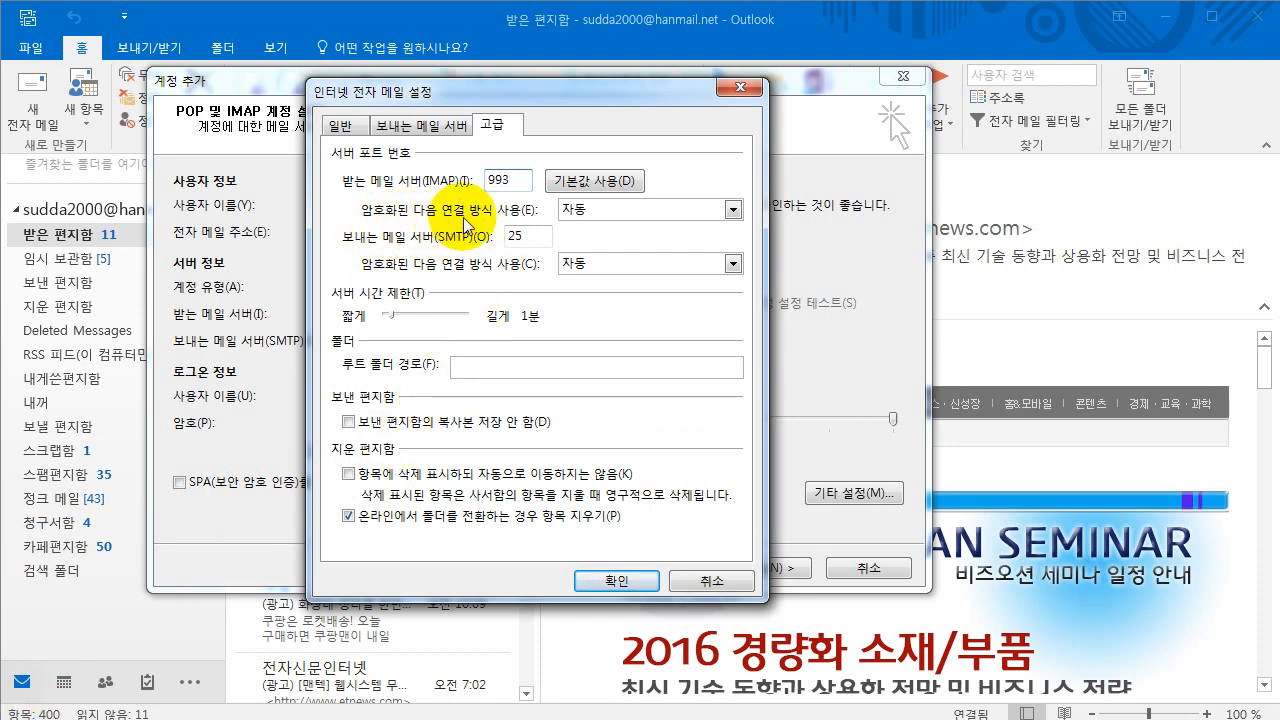
left_click(733, 210)
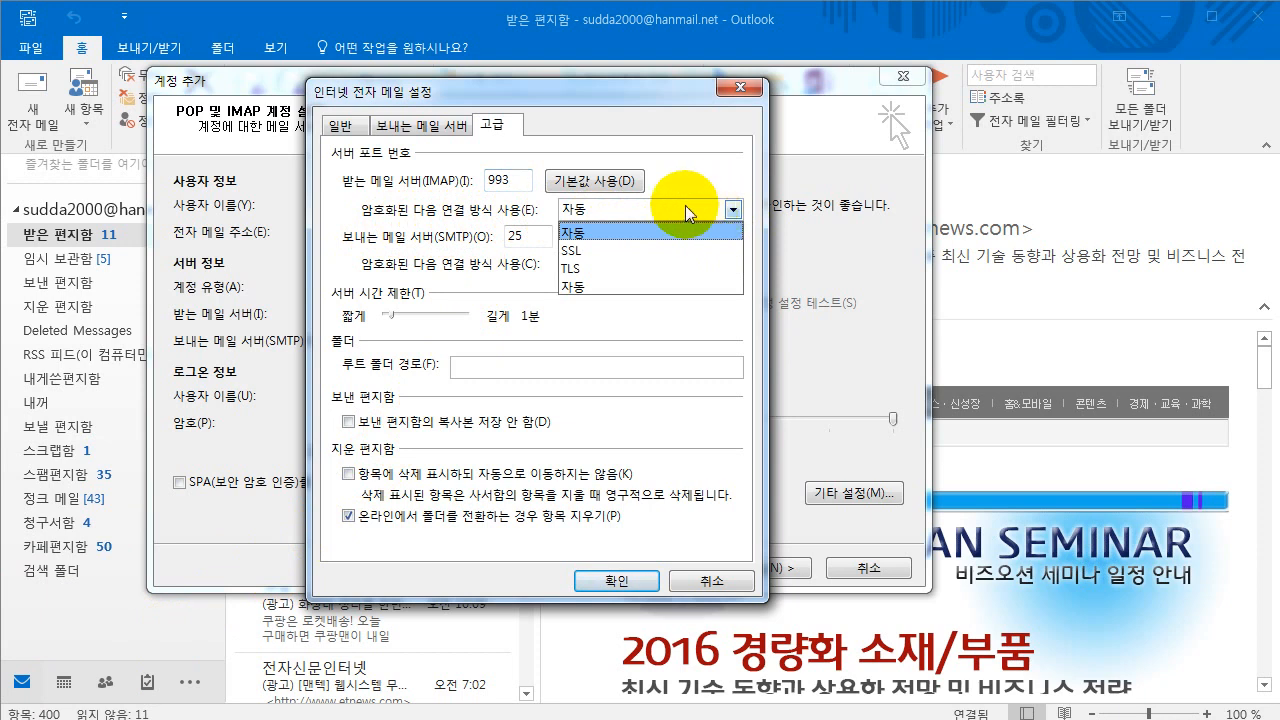
left_click(601, 245)
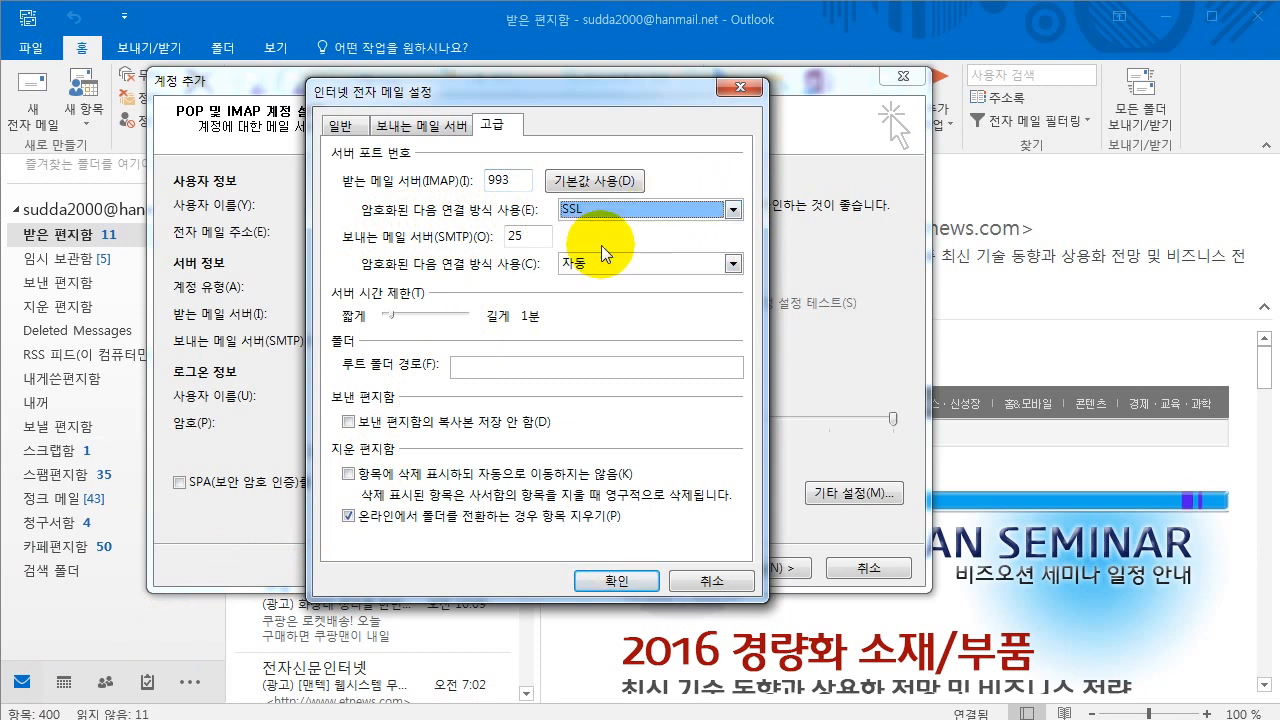
double_click(512, 237)
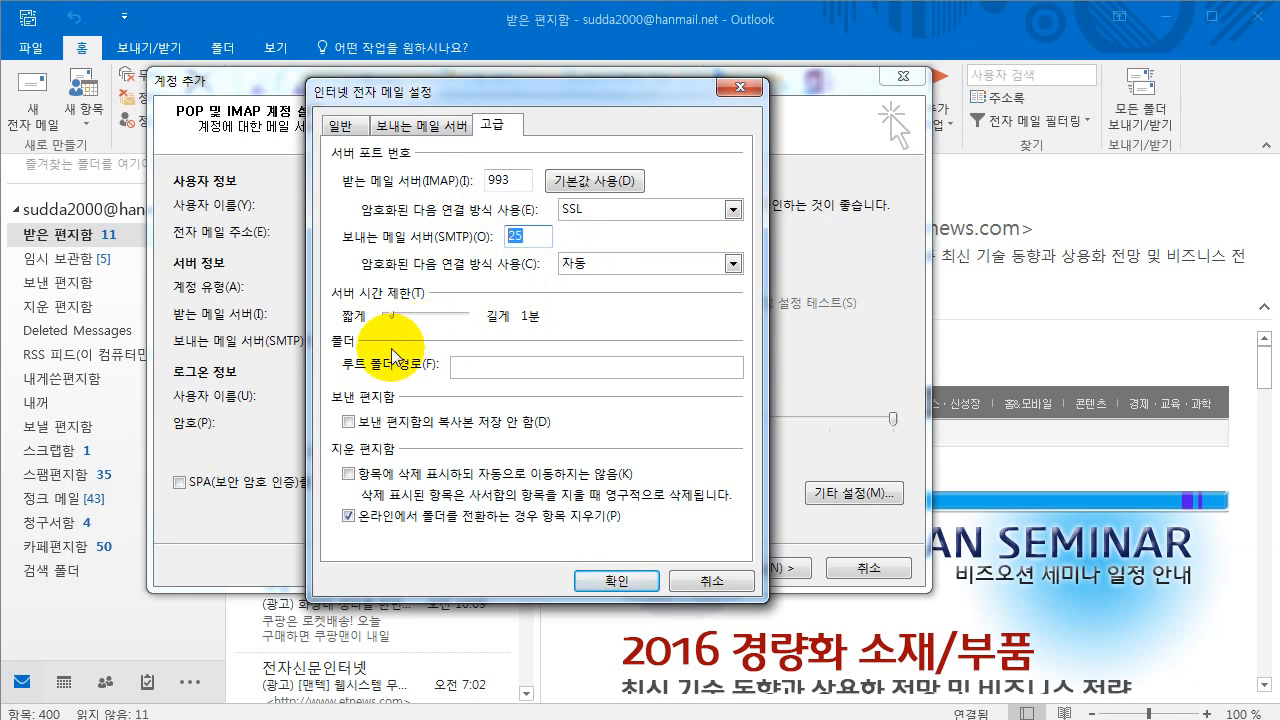
type("587")
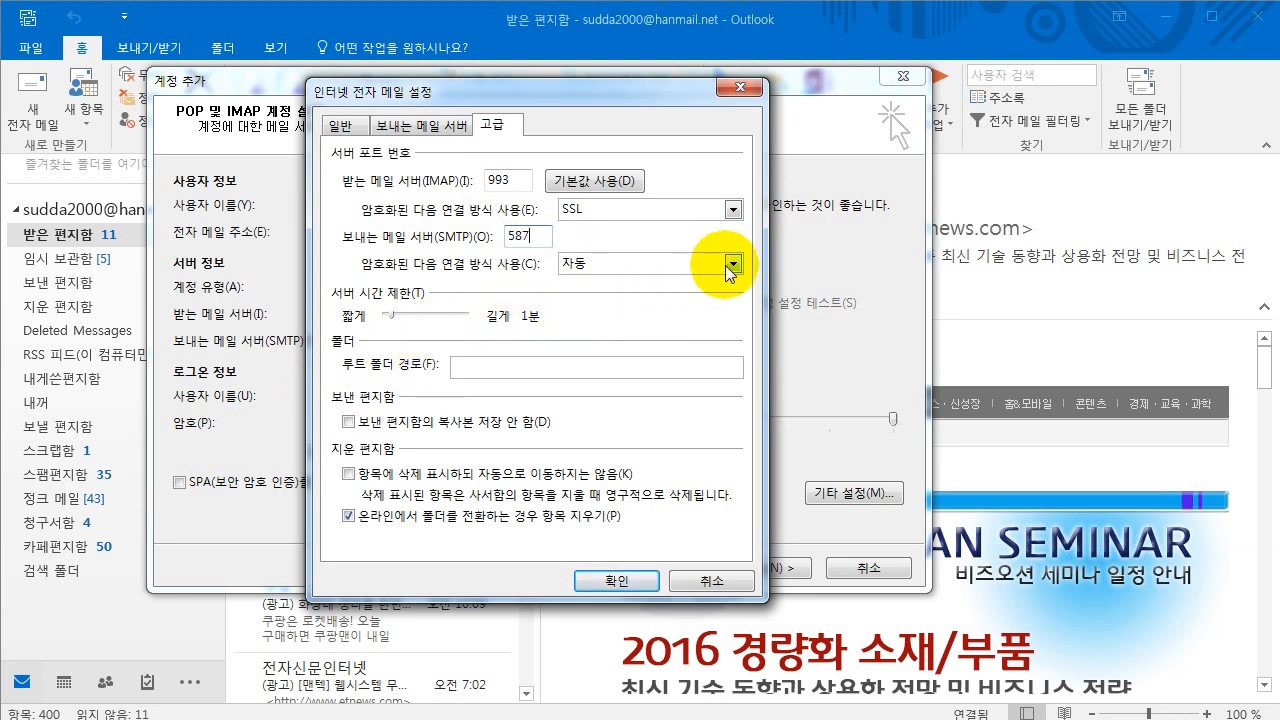
left_click(731, 264)
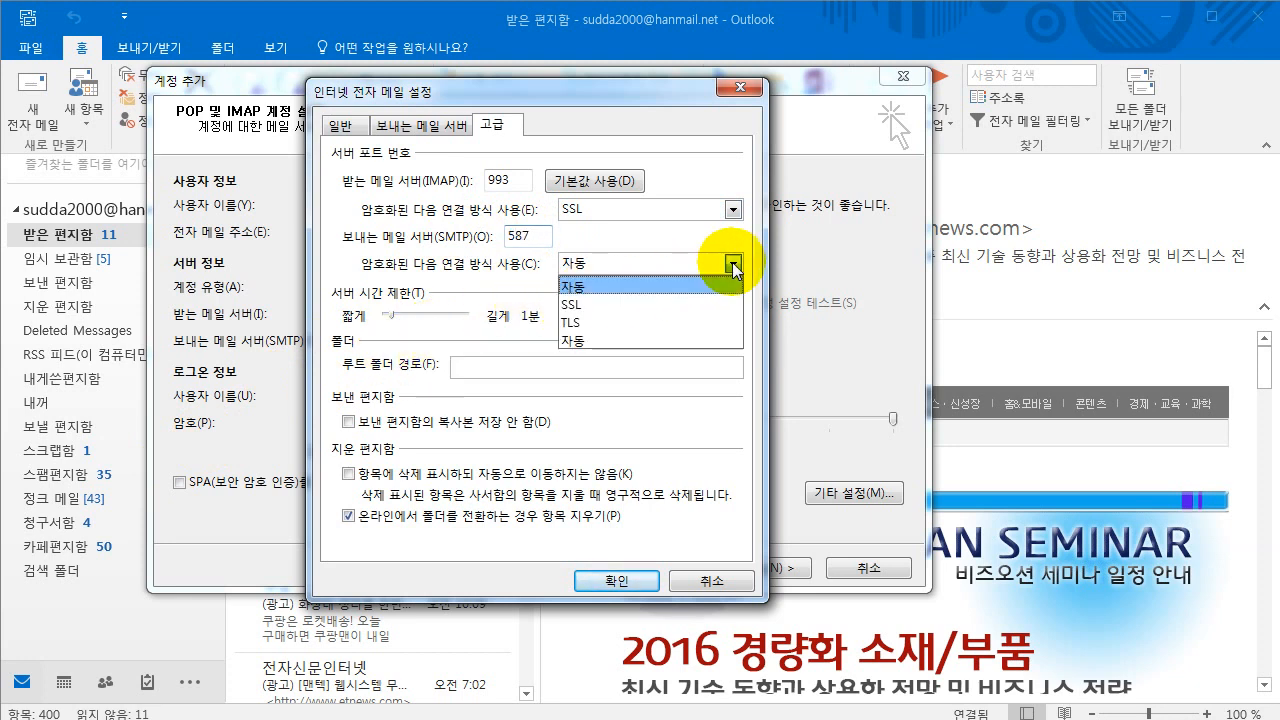
left_click(648, 322)
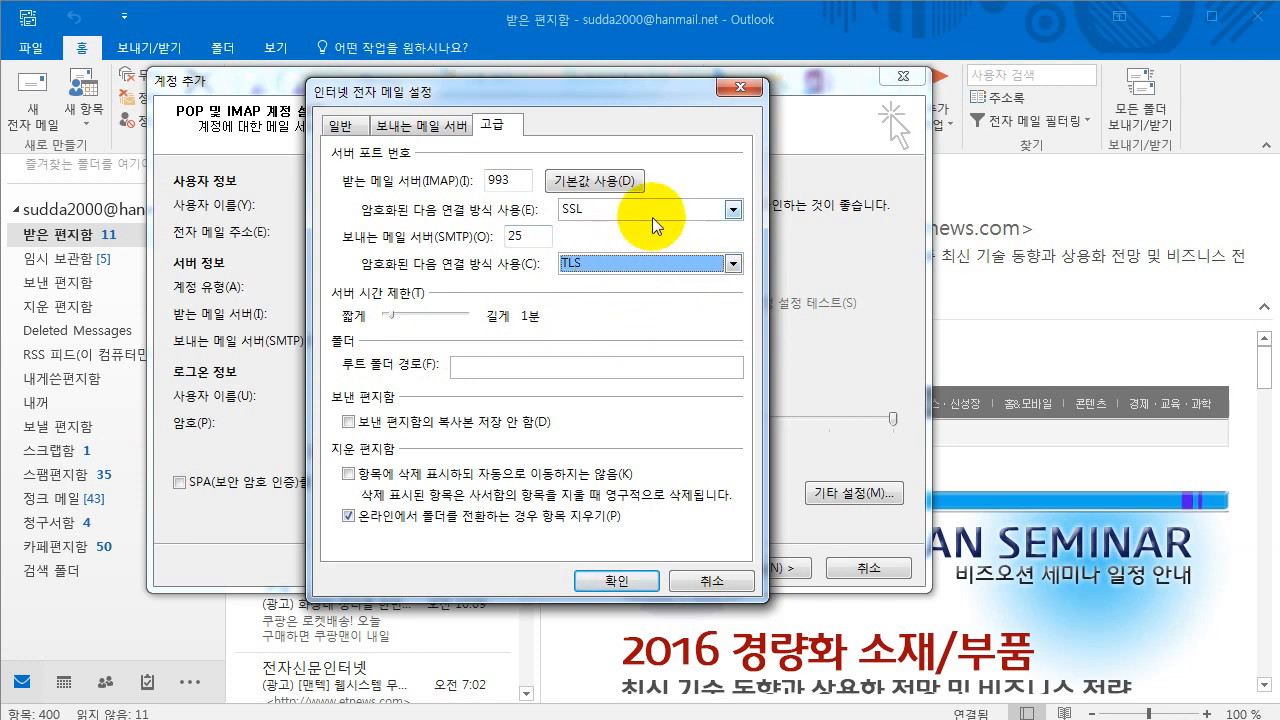
key("shift+Tab")
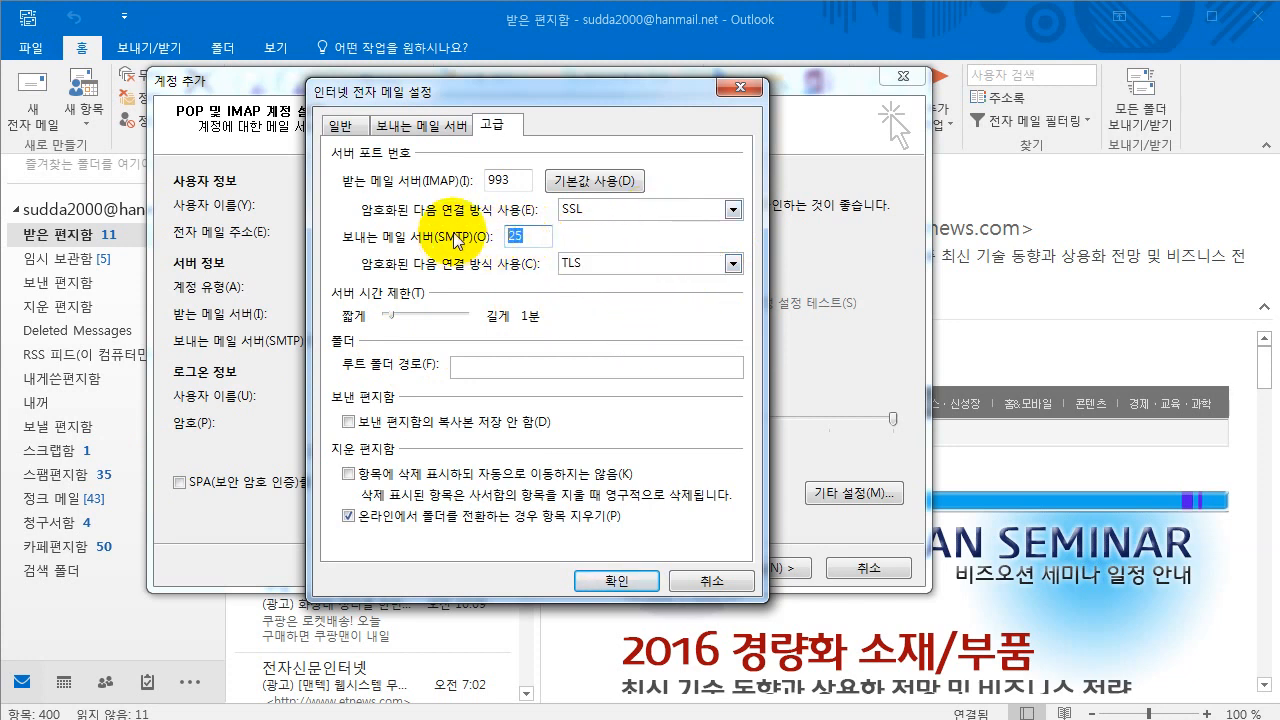
type("587")
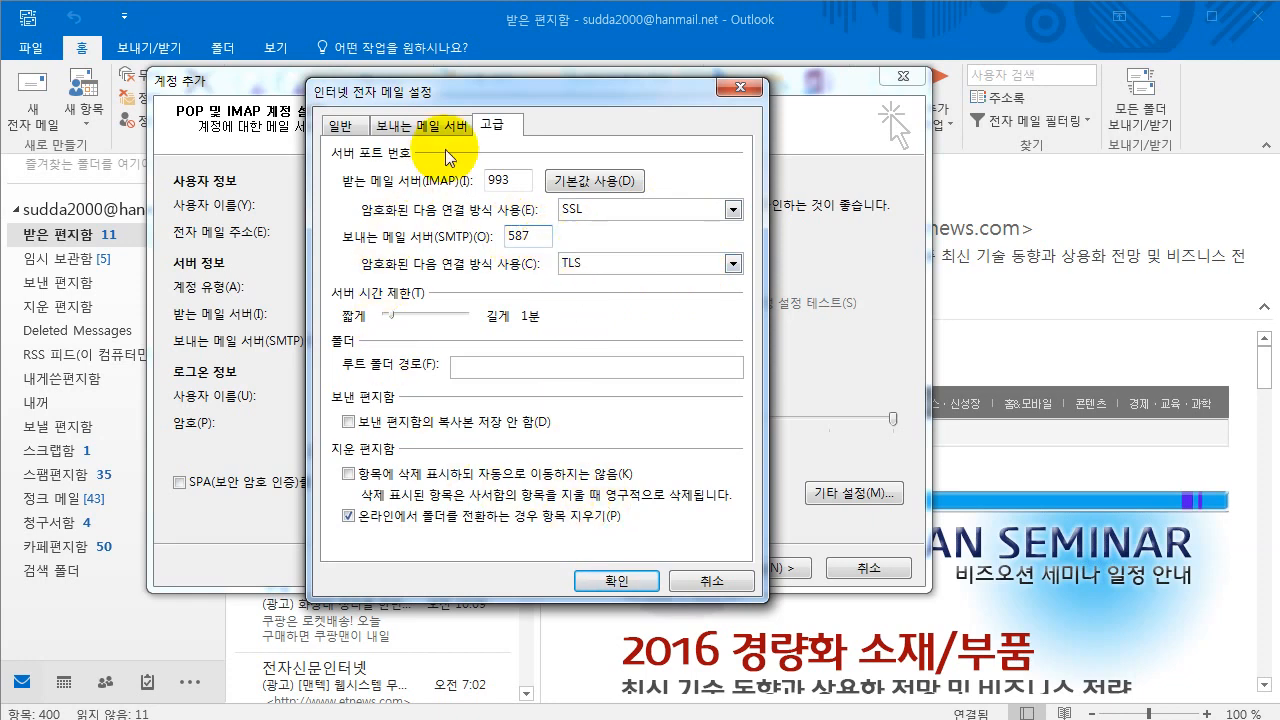
left_click(624, 579)
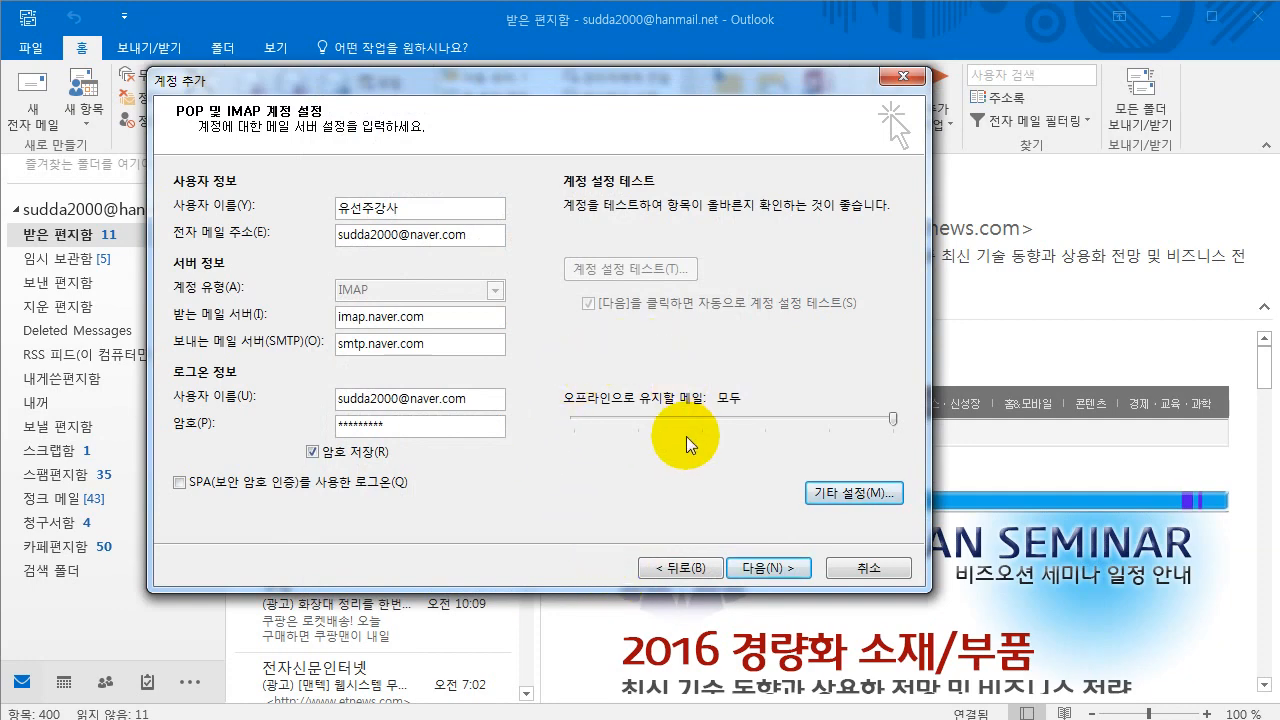
- Run the account settings test, dismiss the unknown error, and close the successful test results
left_click(772, 568)
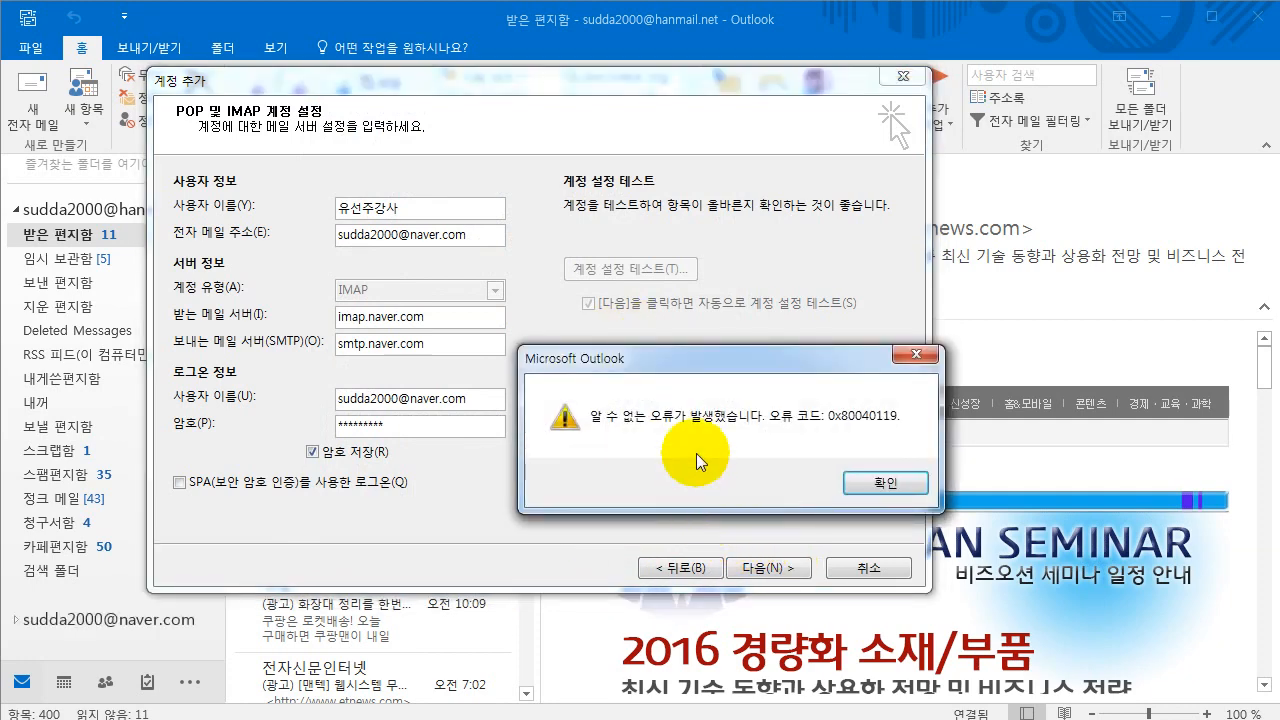
left_click(858, 487)
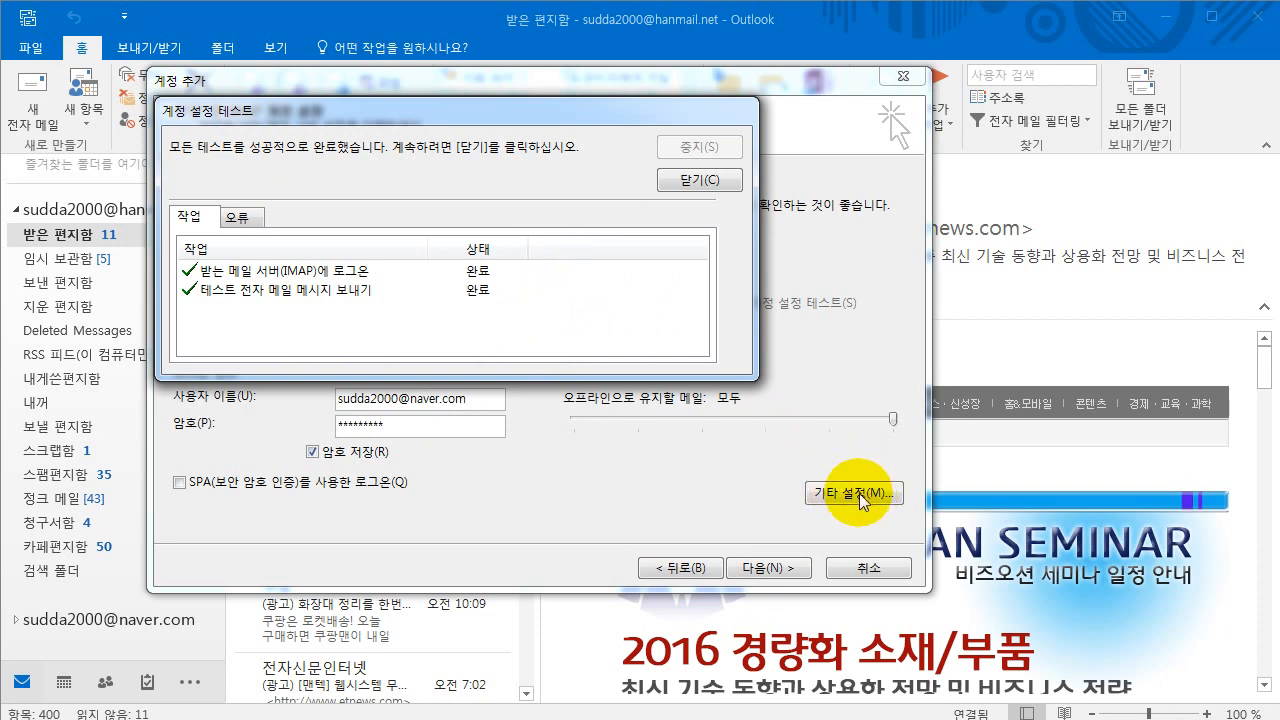
left_click_drag(1279, 290, 968, 118)
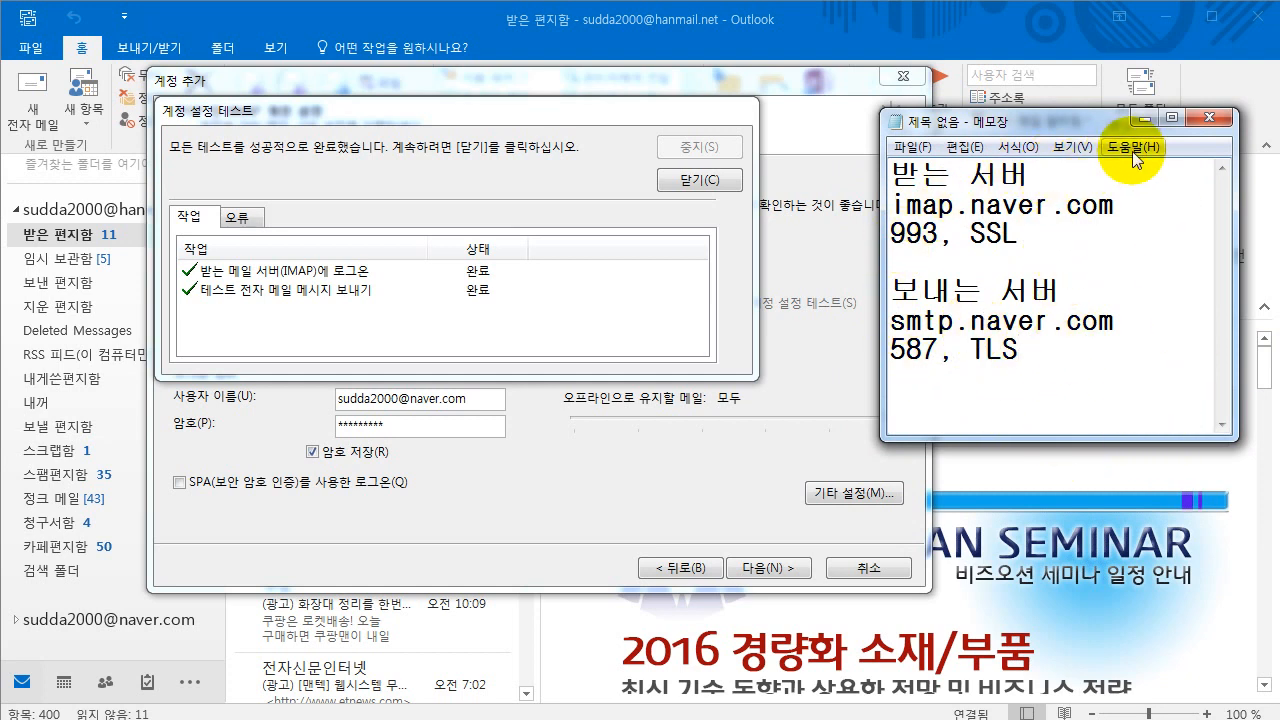
left_click(1145, 118)
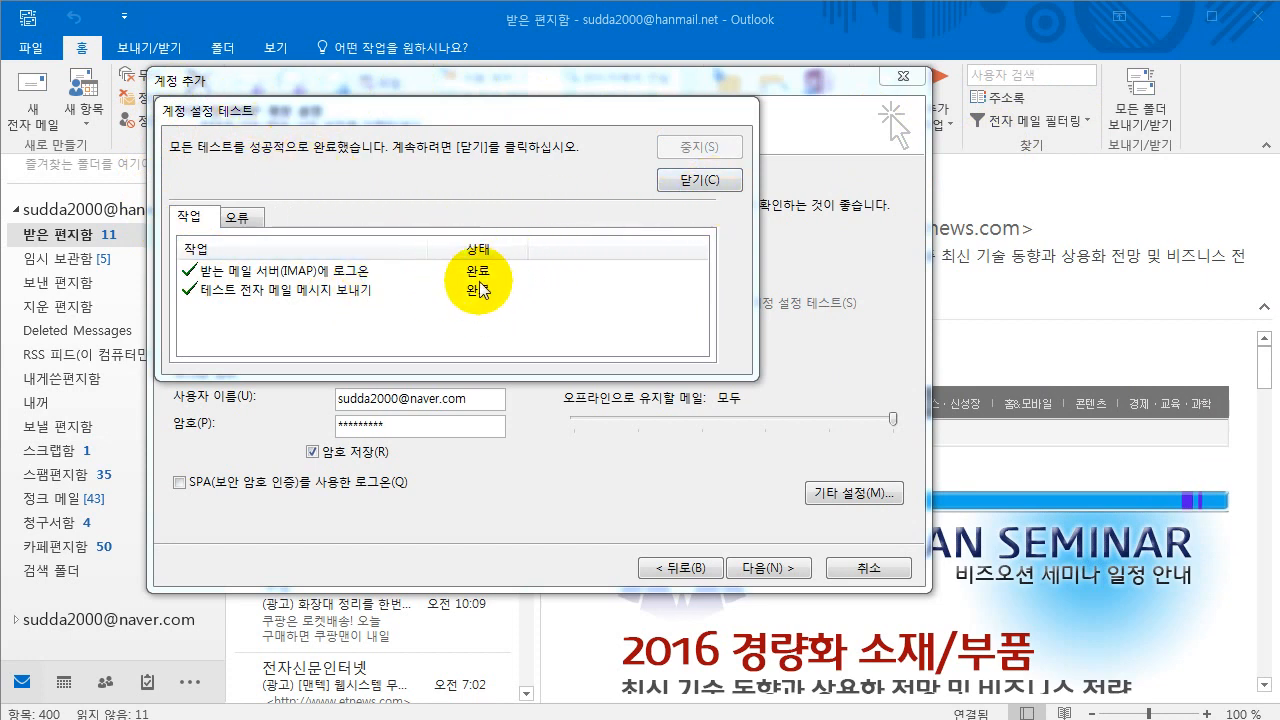
left_click(699, 180)
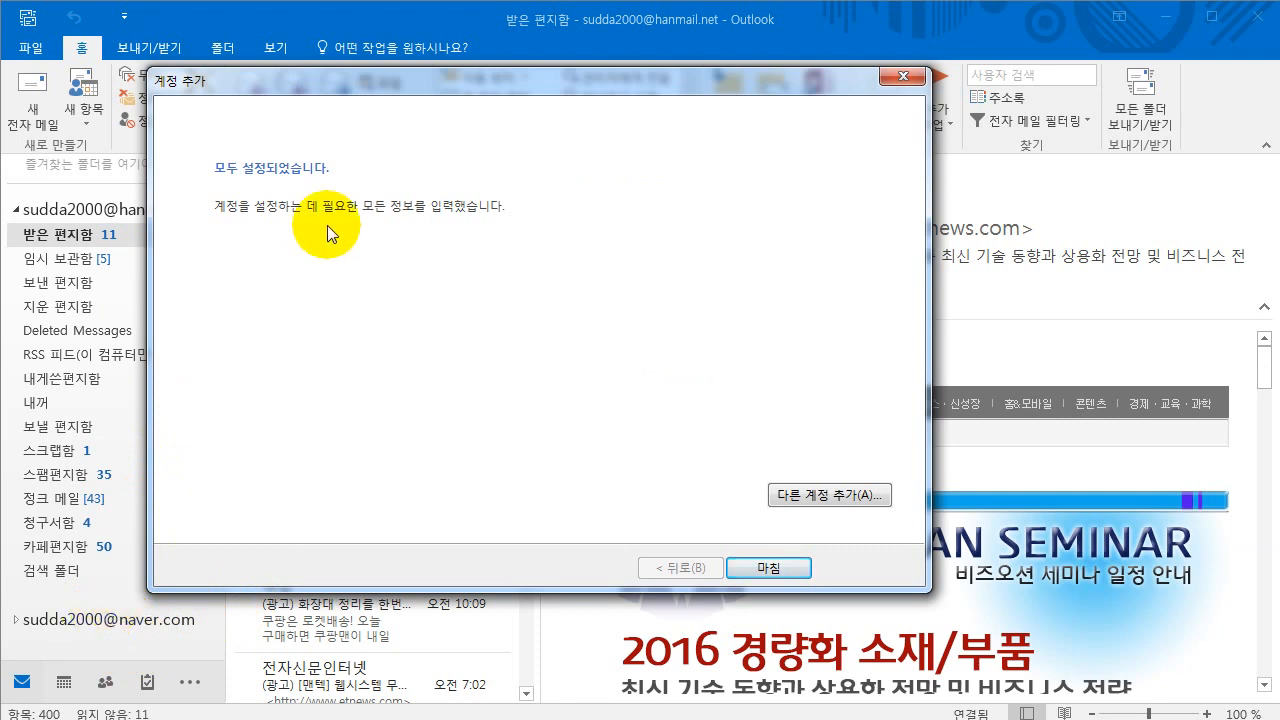
- Finish the Add Account wizard and return to the File tab's Account Information page
left_click_drag(366, 90, 514, 77)
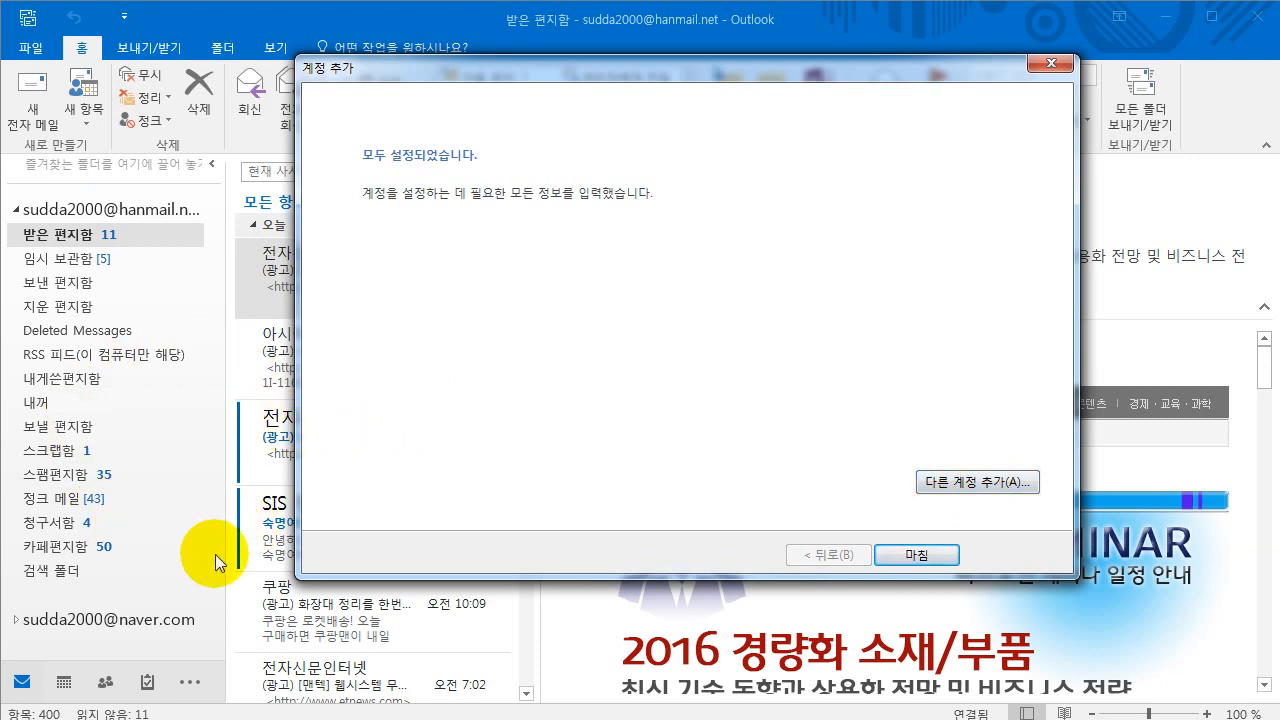
left_click(904, 557)
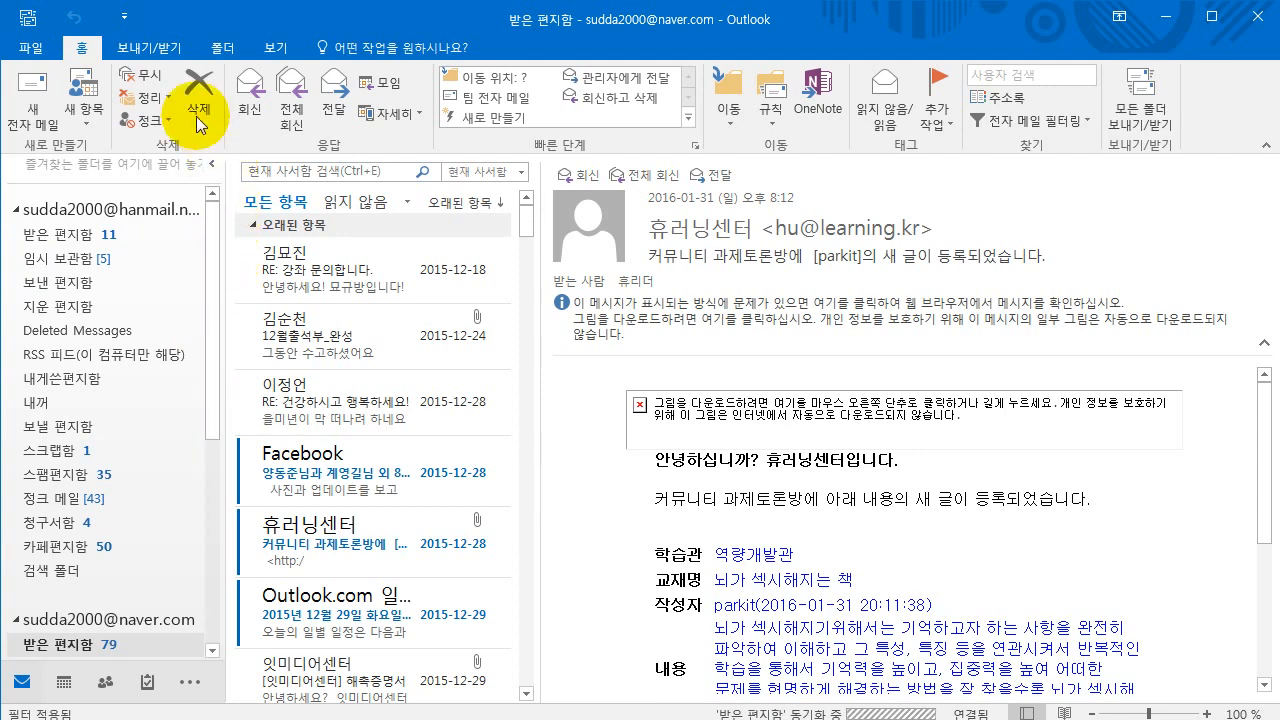
left_click(33, 50)
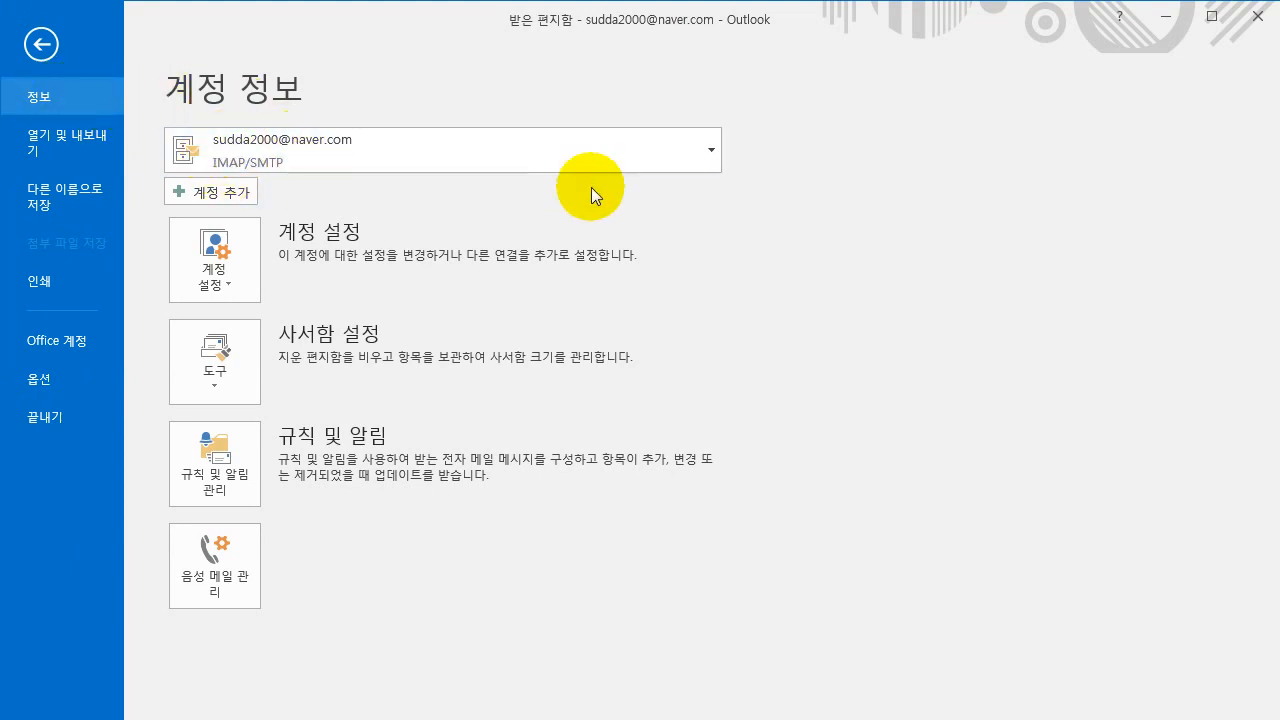
- Switch Account Info to the hanmail account and bring up Account Settings listing both accounts
left_click(714, 149)
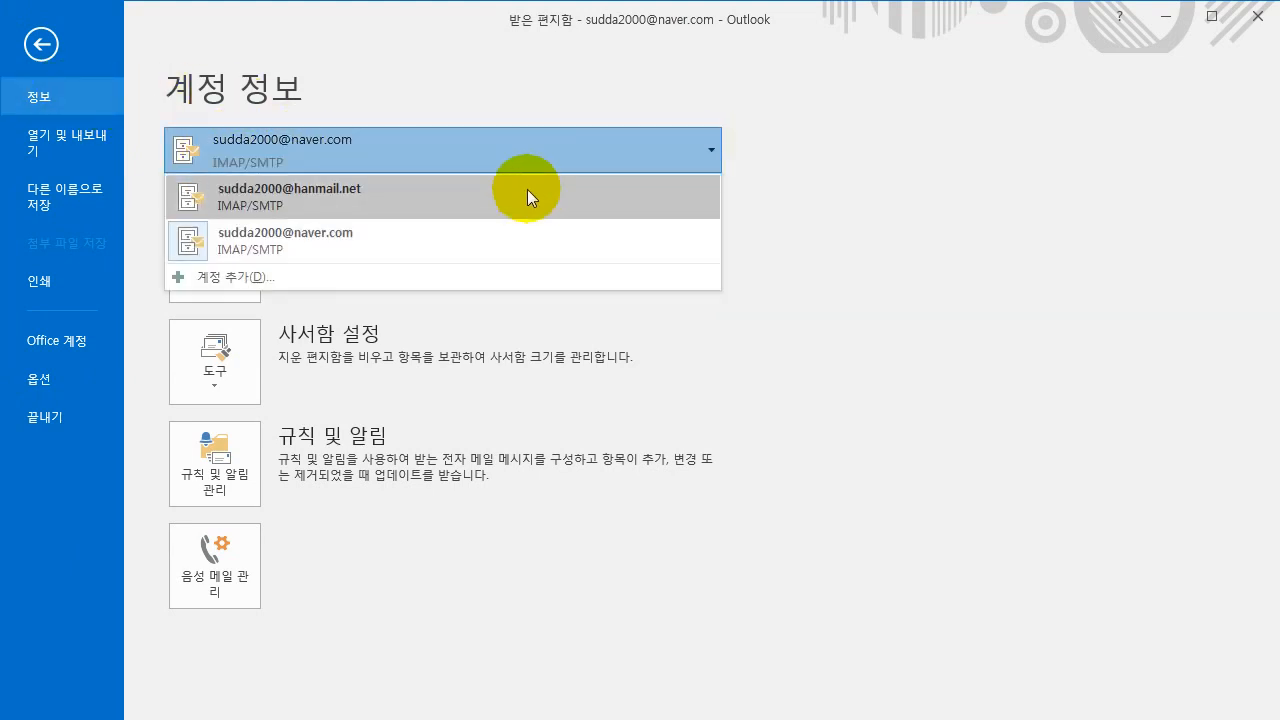
left_click(275, 204)
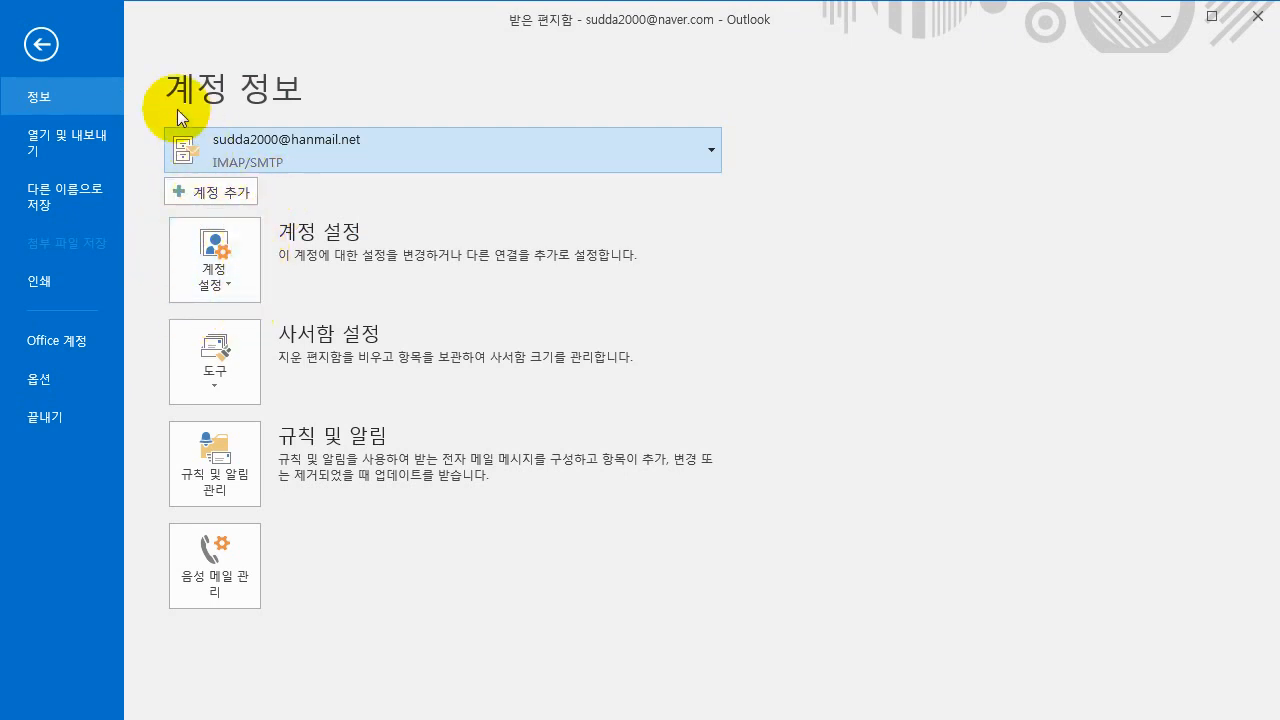
left_click(230, 284)
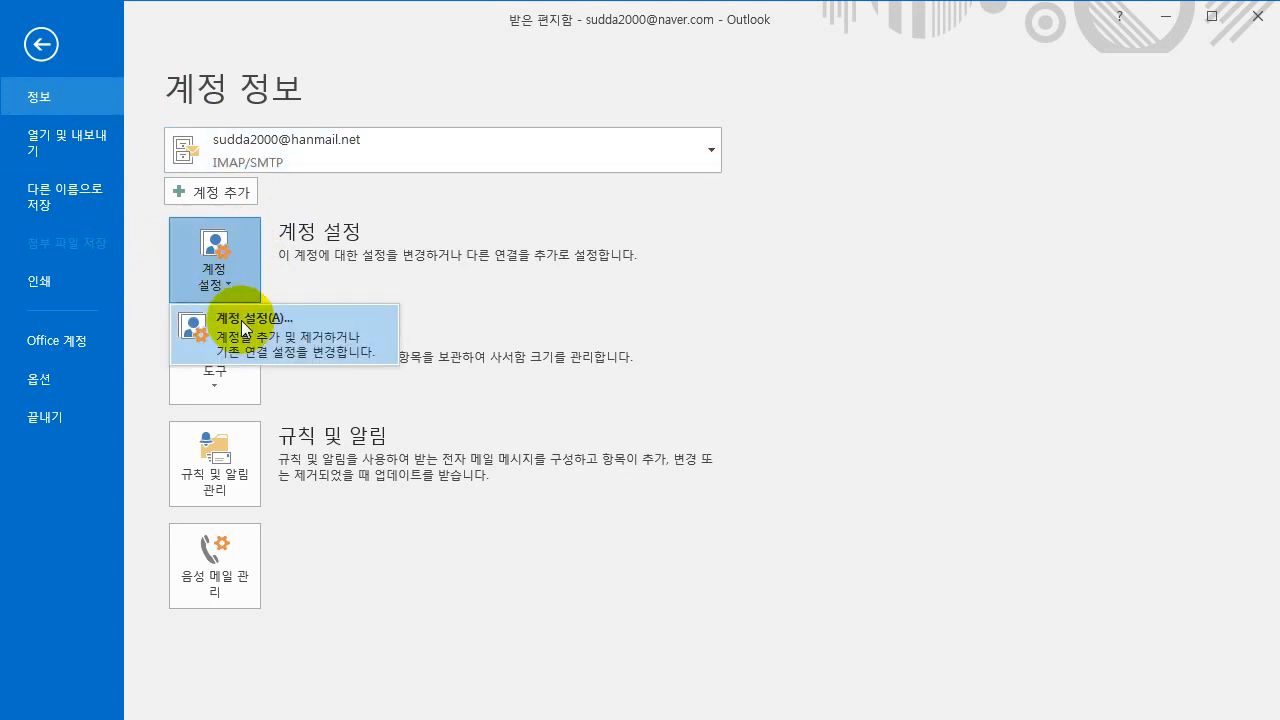
left_click(241, 320)
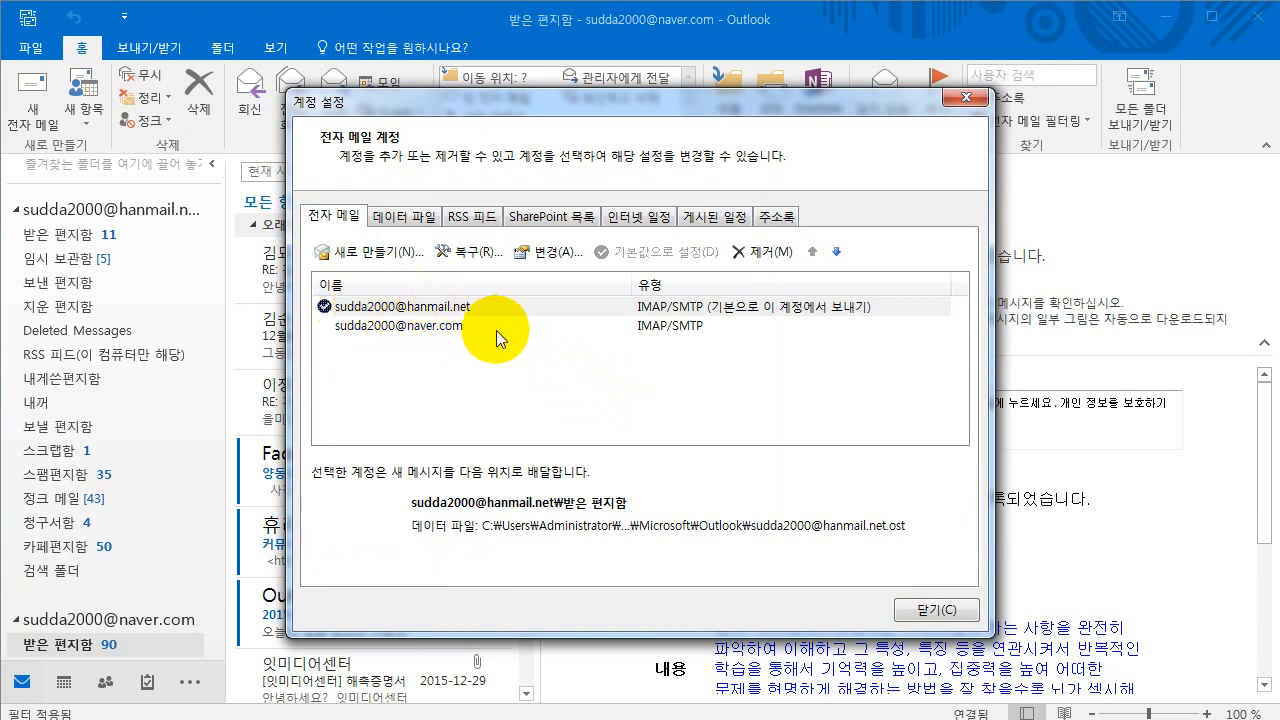
- Remove the naver.com account, confirm the deletion, and close Account Settings
left_click(741, 312)
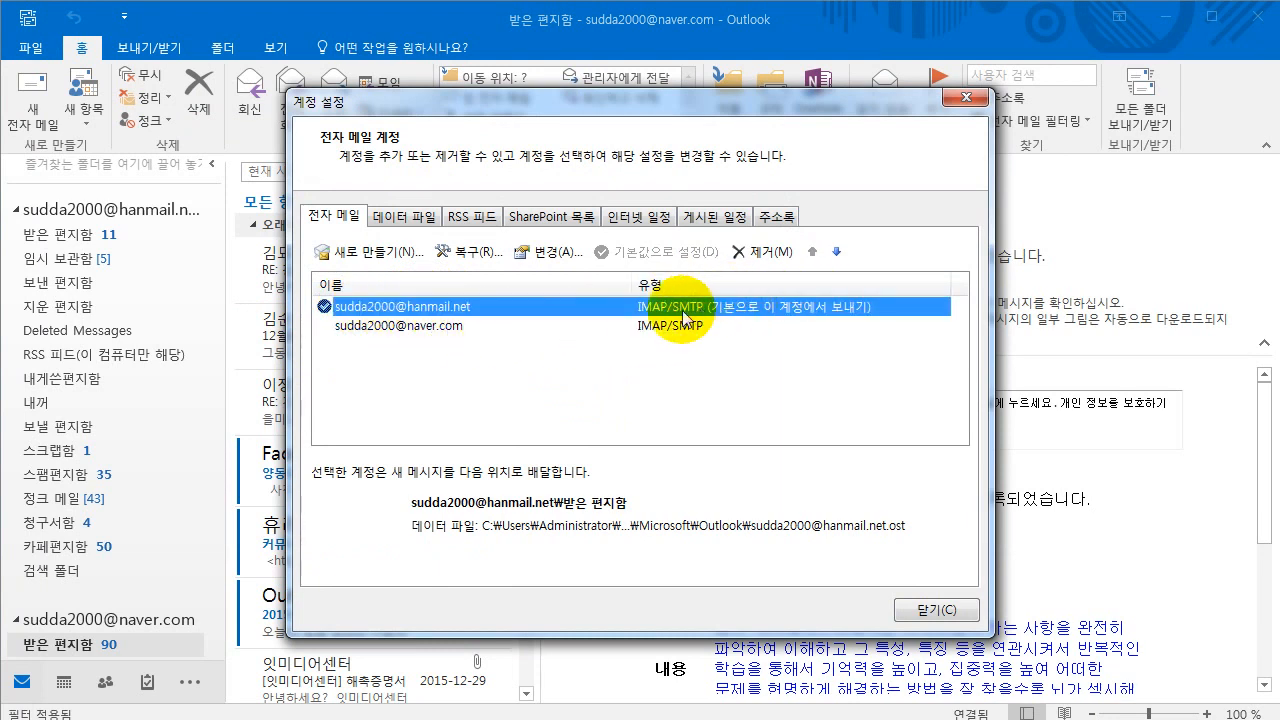
left_click(429, 336)
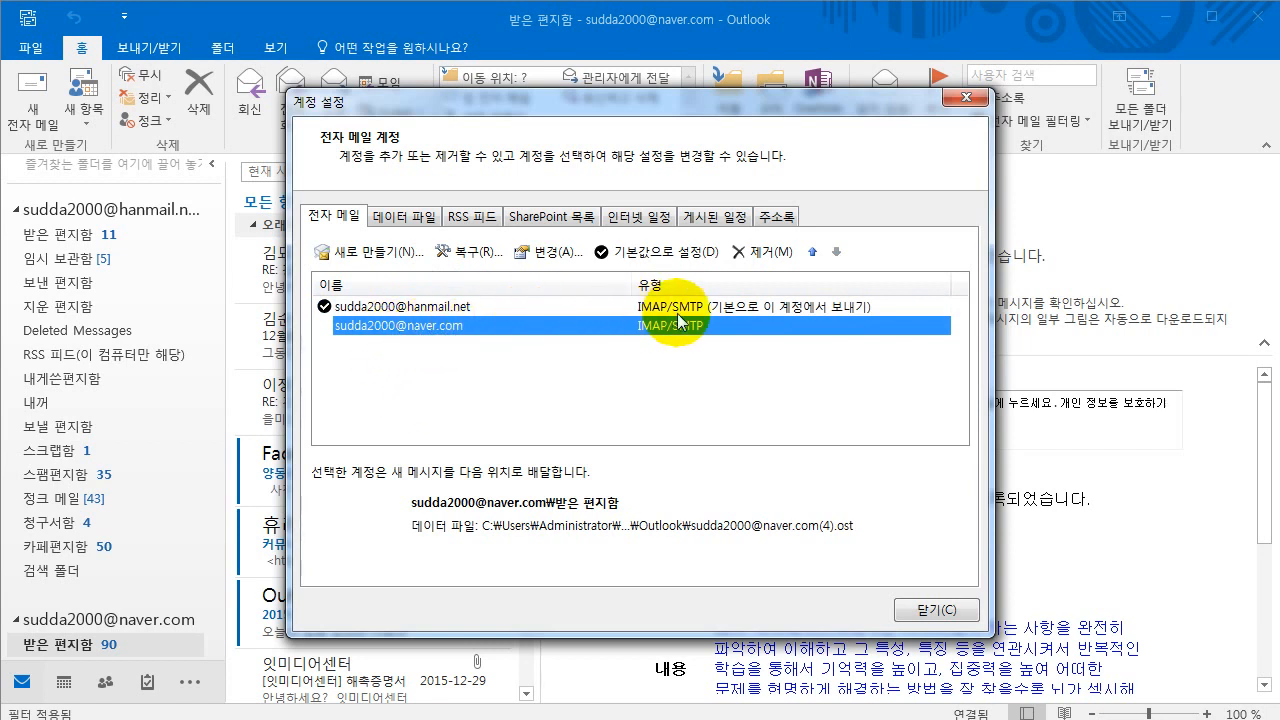
left_click(757, 256)
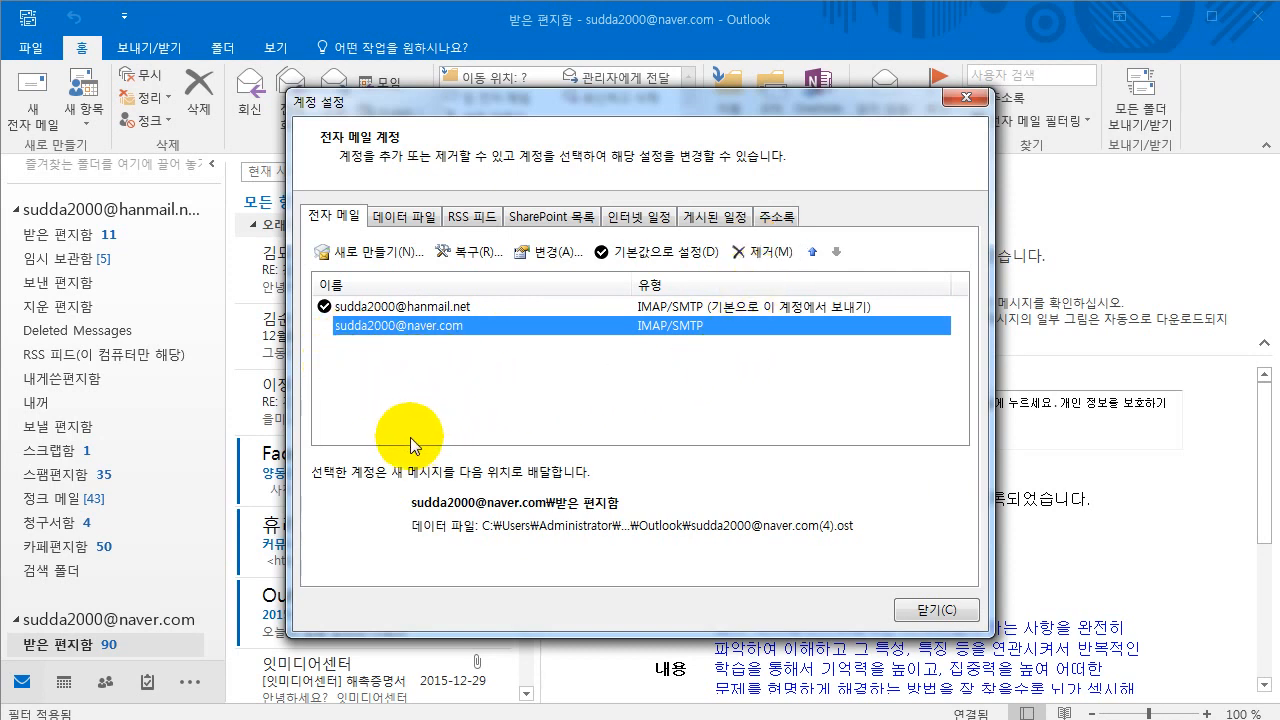
left_click(768, 256)
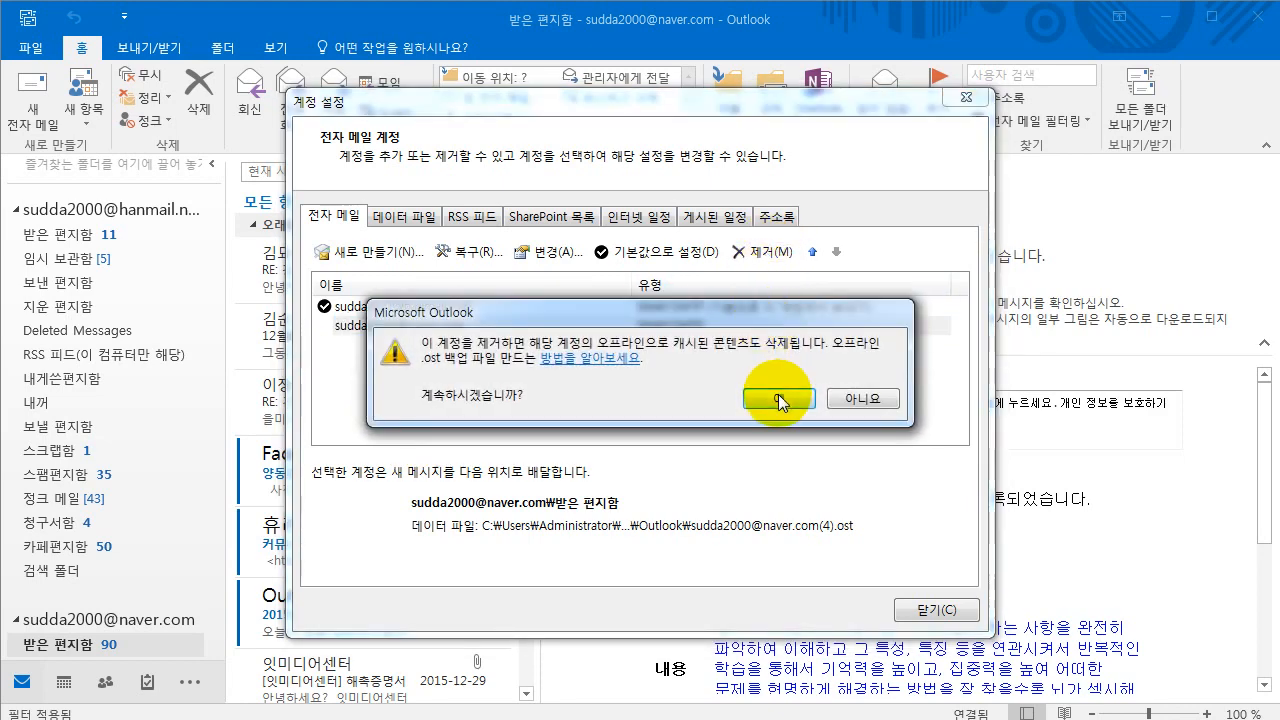
left_click(778, 398)
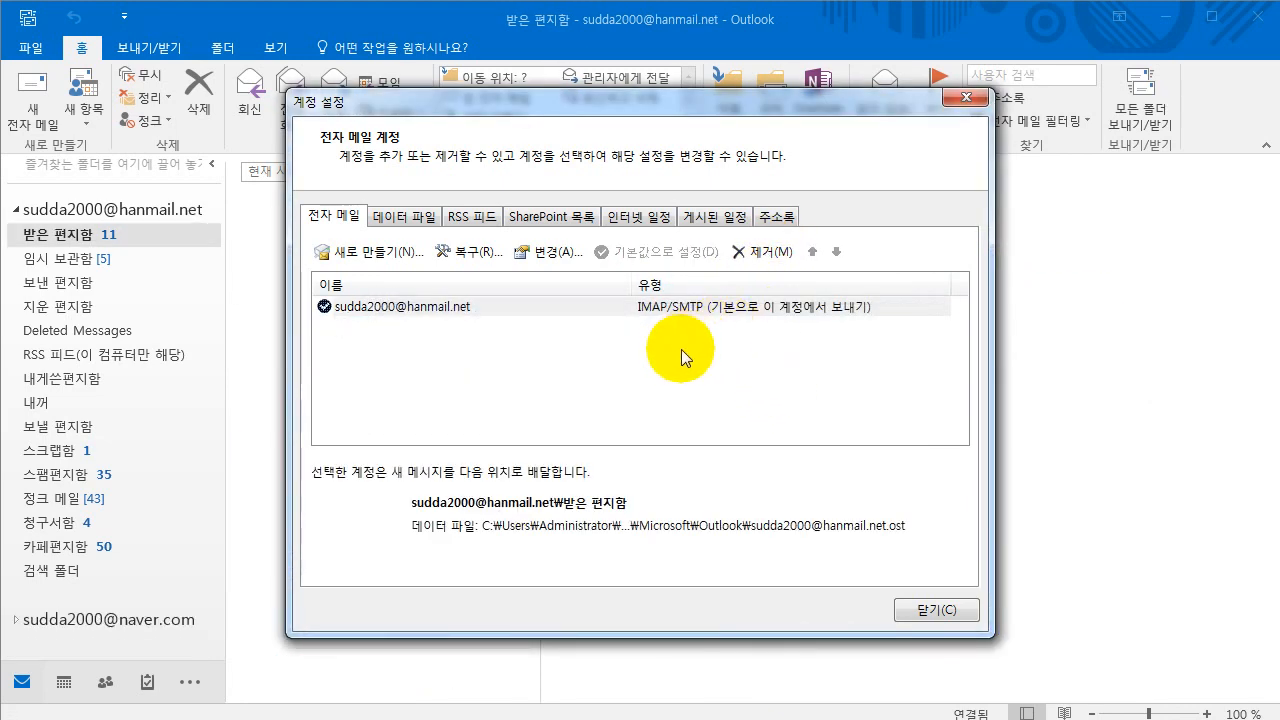
left_click(920, 610)
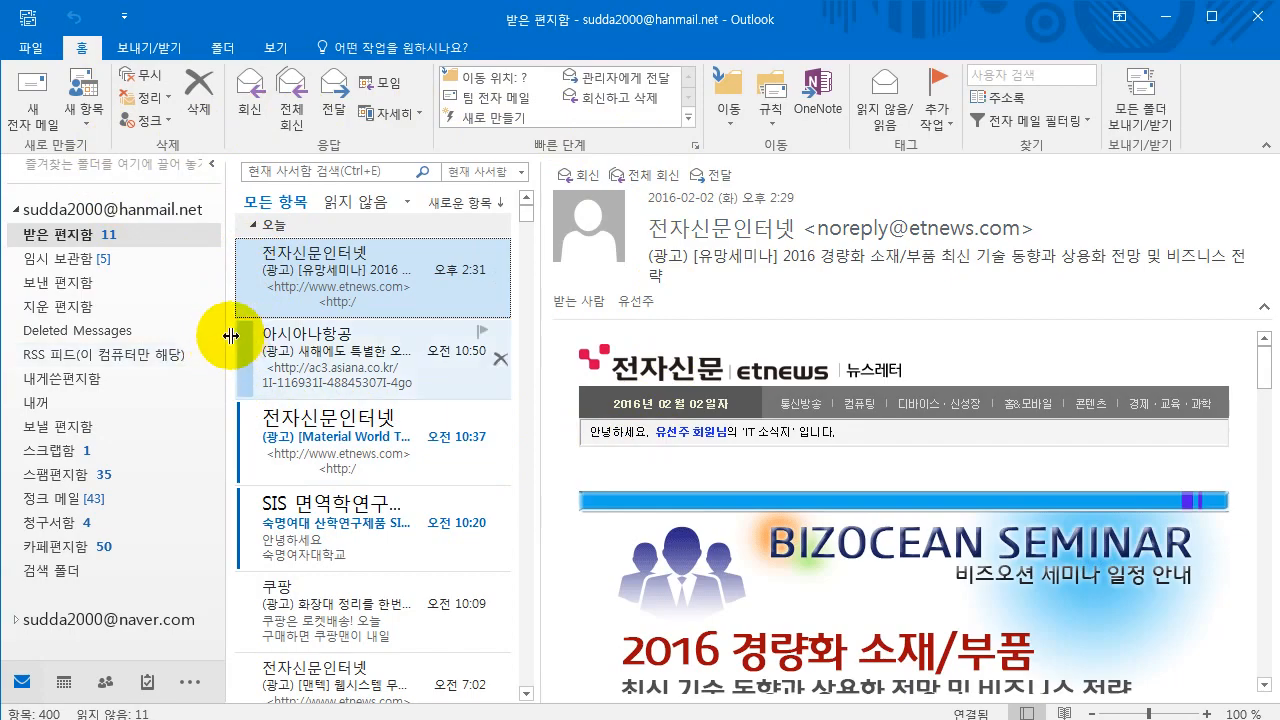
- Browse the 파일, 보내기/받기, 폴더 and 보기 ribbon tabs
left_click(36, 47)
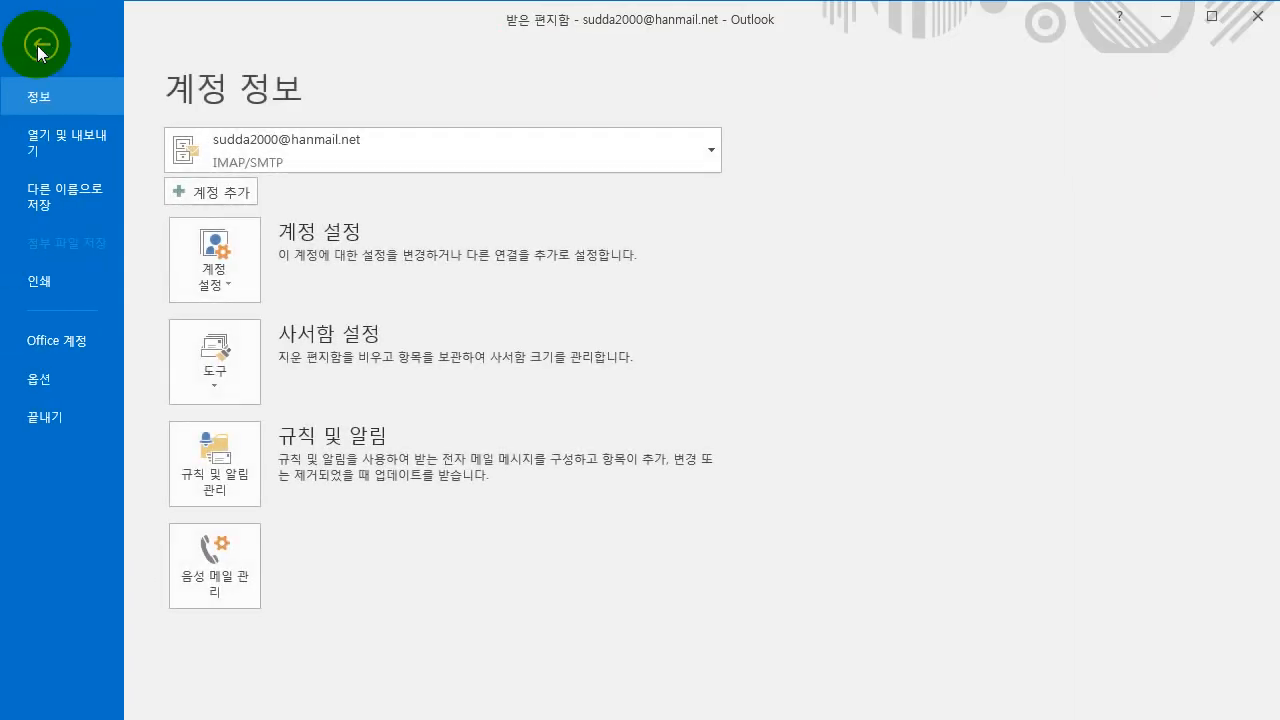
left_click(37, 45)
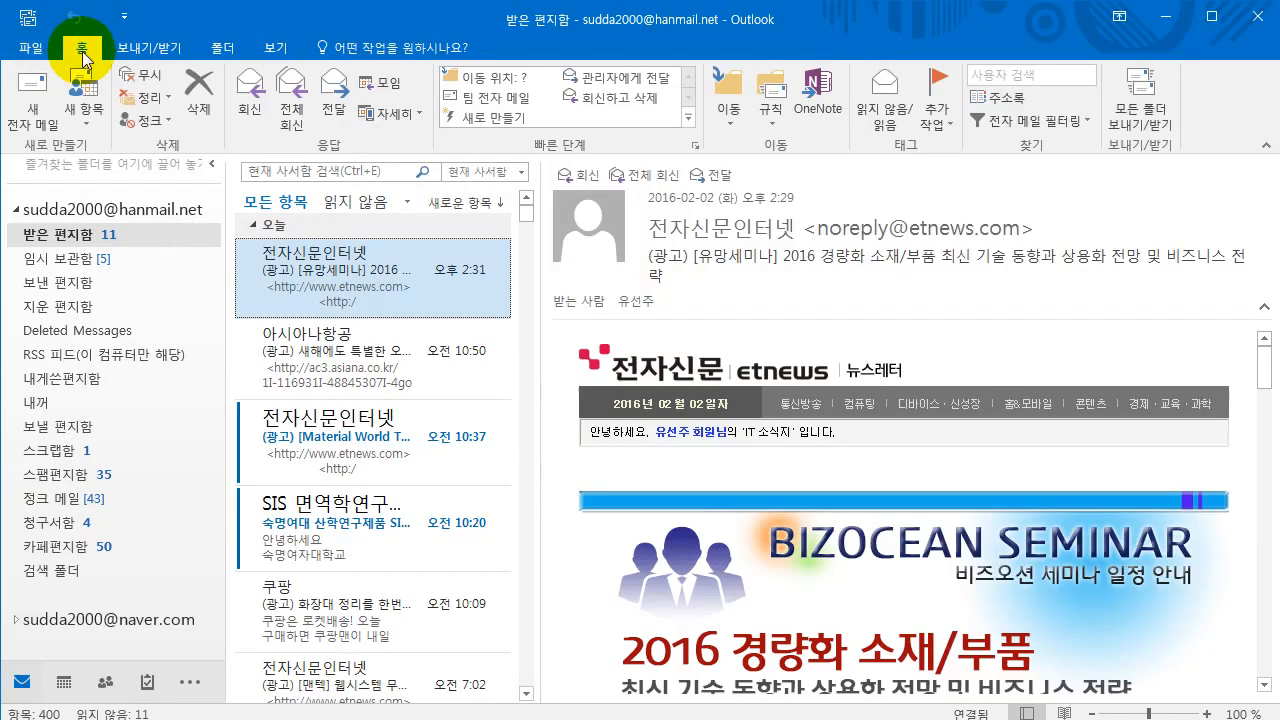
left_click(140, 48)
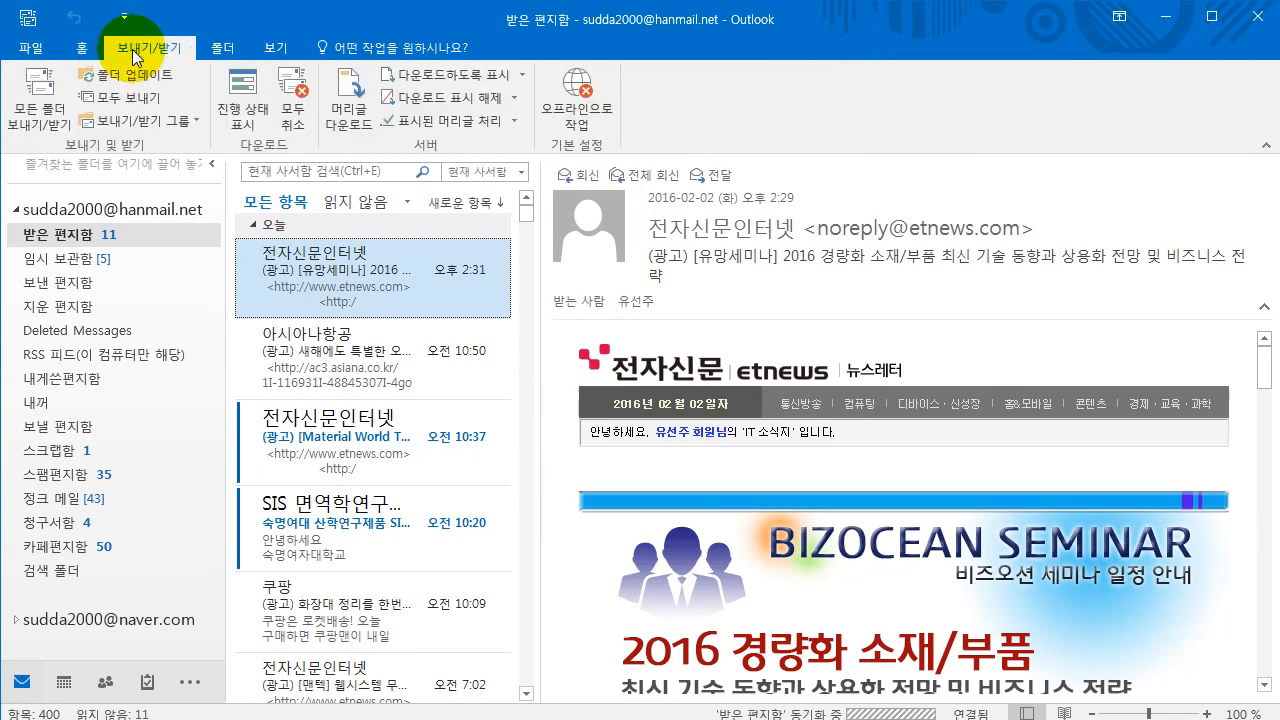
left_click(233, 55)
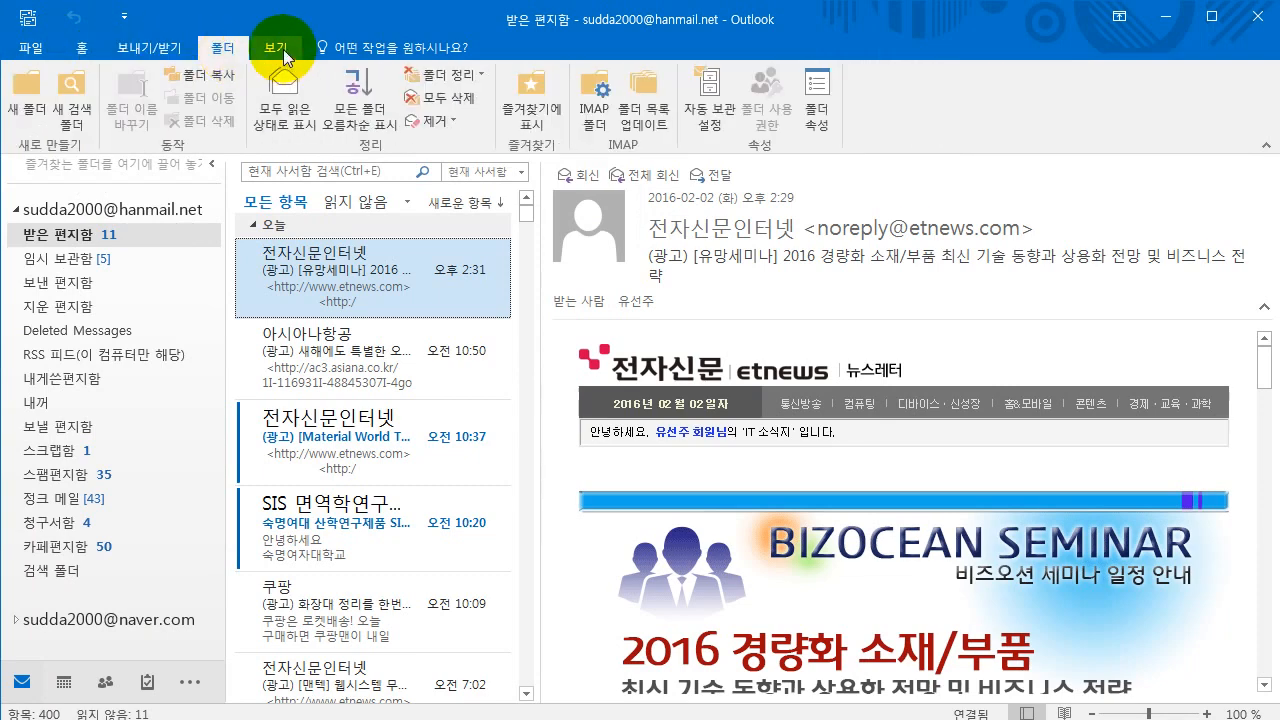
left_click(283, 55)
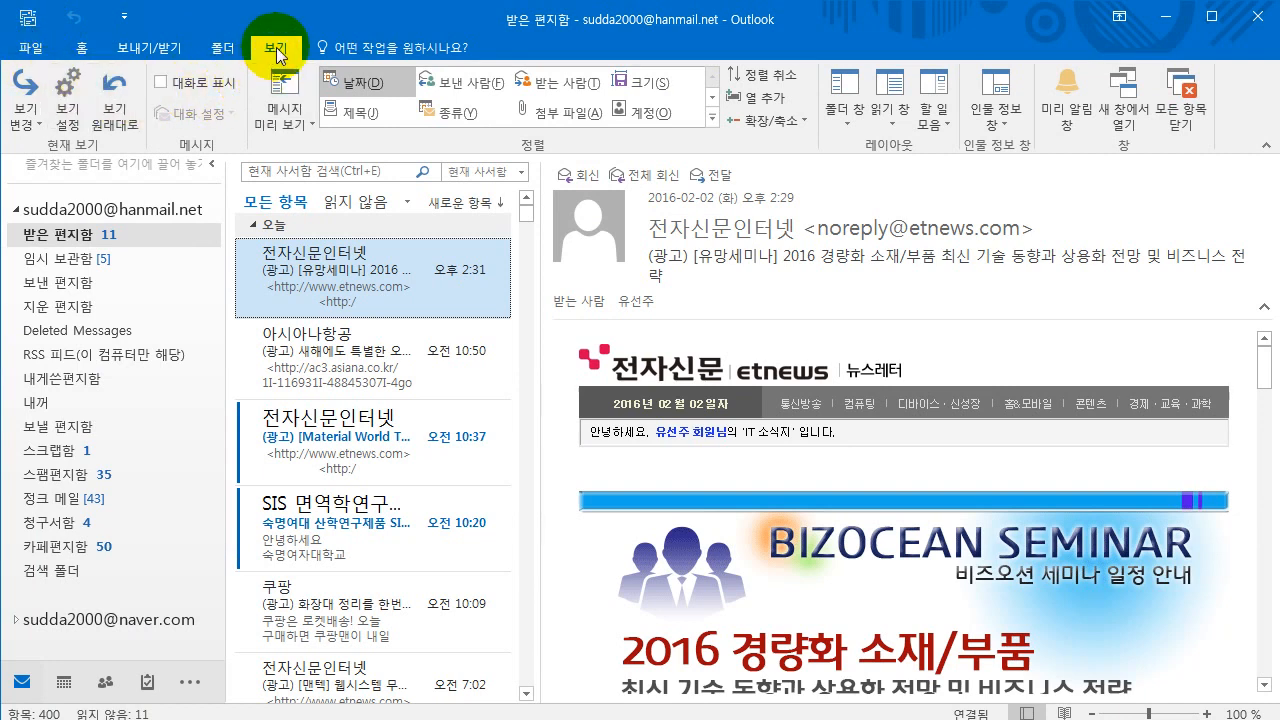
- Collapse the ribbon to tab names, expand Home temporarily, then pin the ribbon open again
left_click(1266, 150)
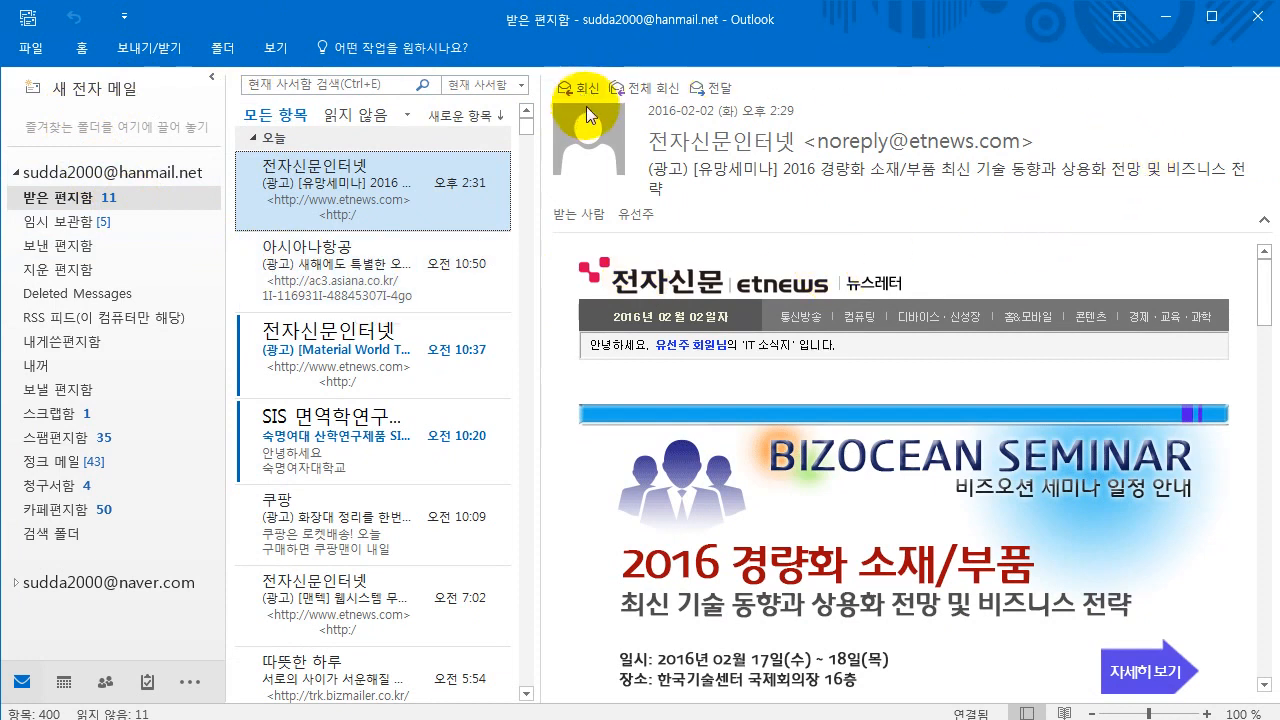
left_click(83, 55)
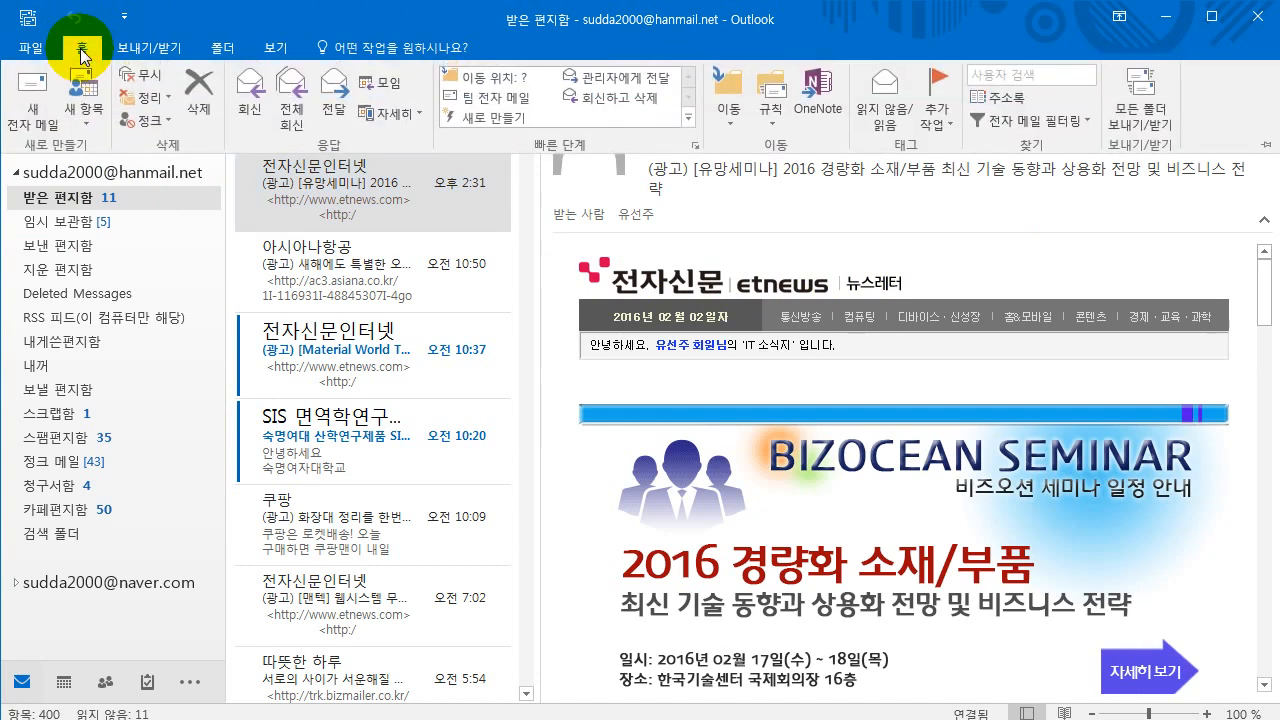
left_click(535, 247)
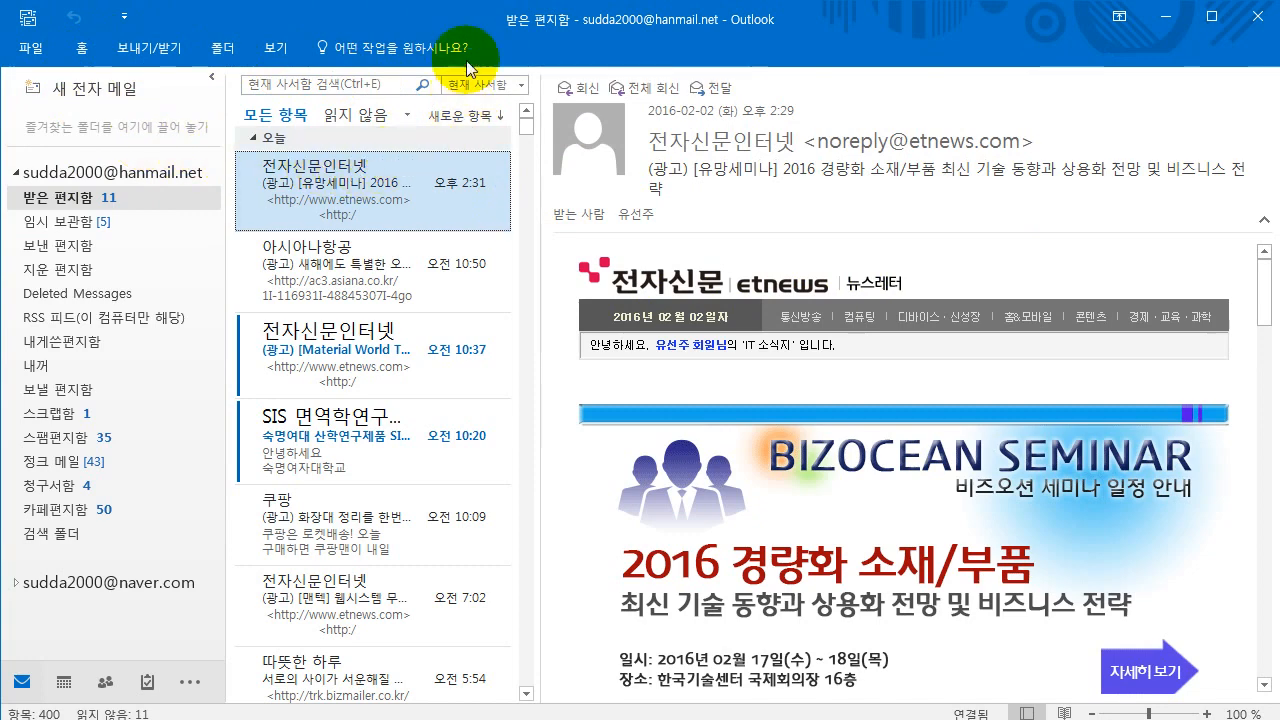
left_click(86, 53)
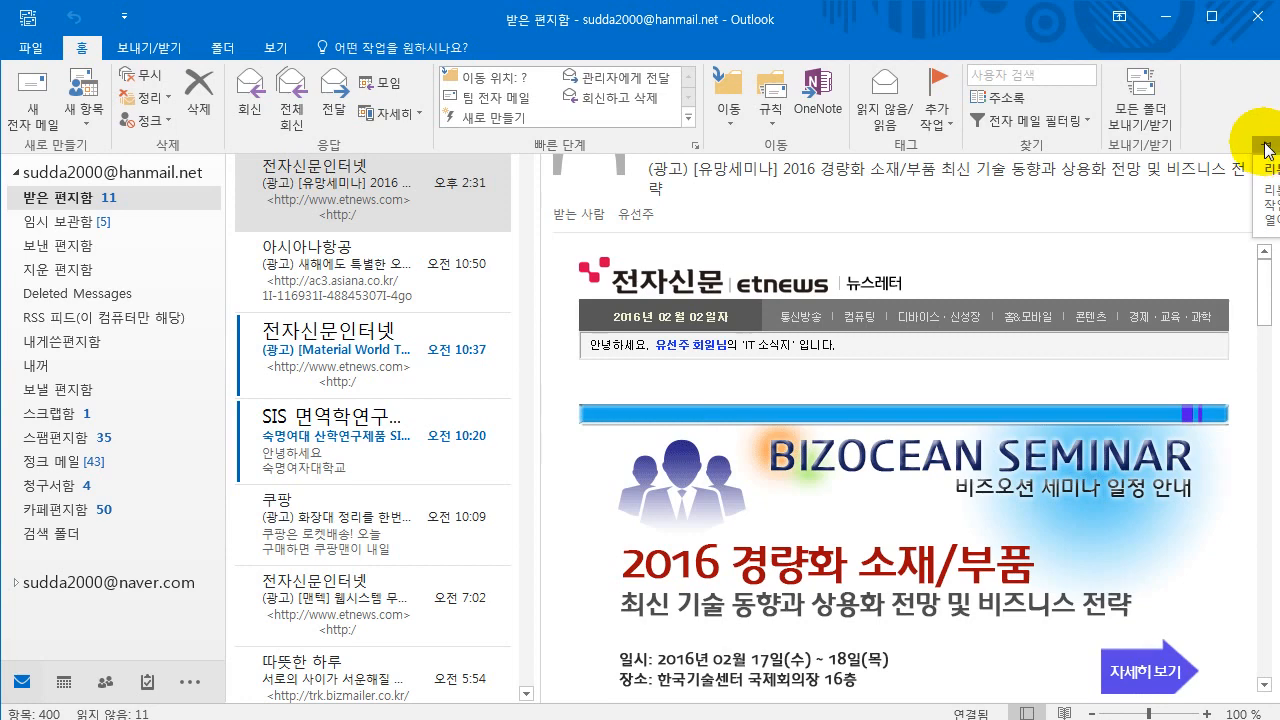
left_click(1268, 150)
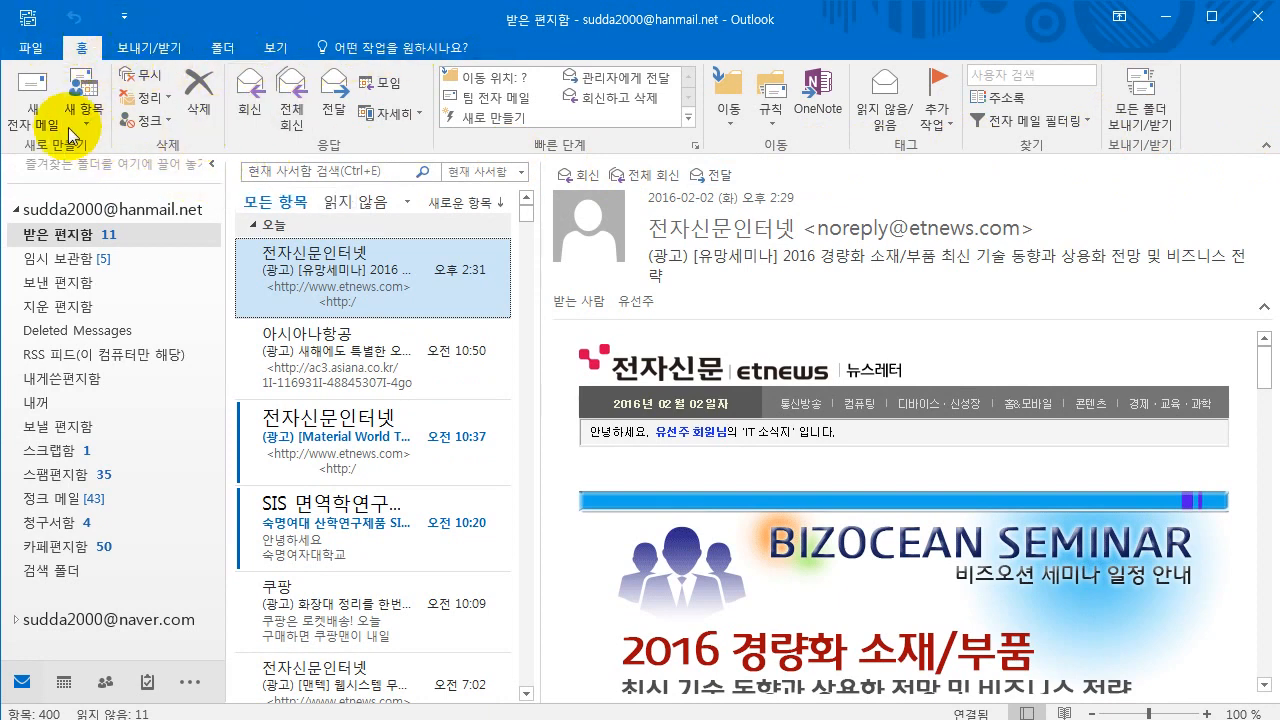
double_click(85, 55)
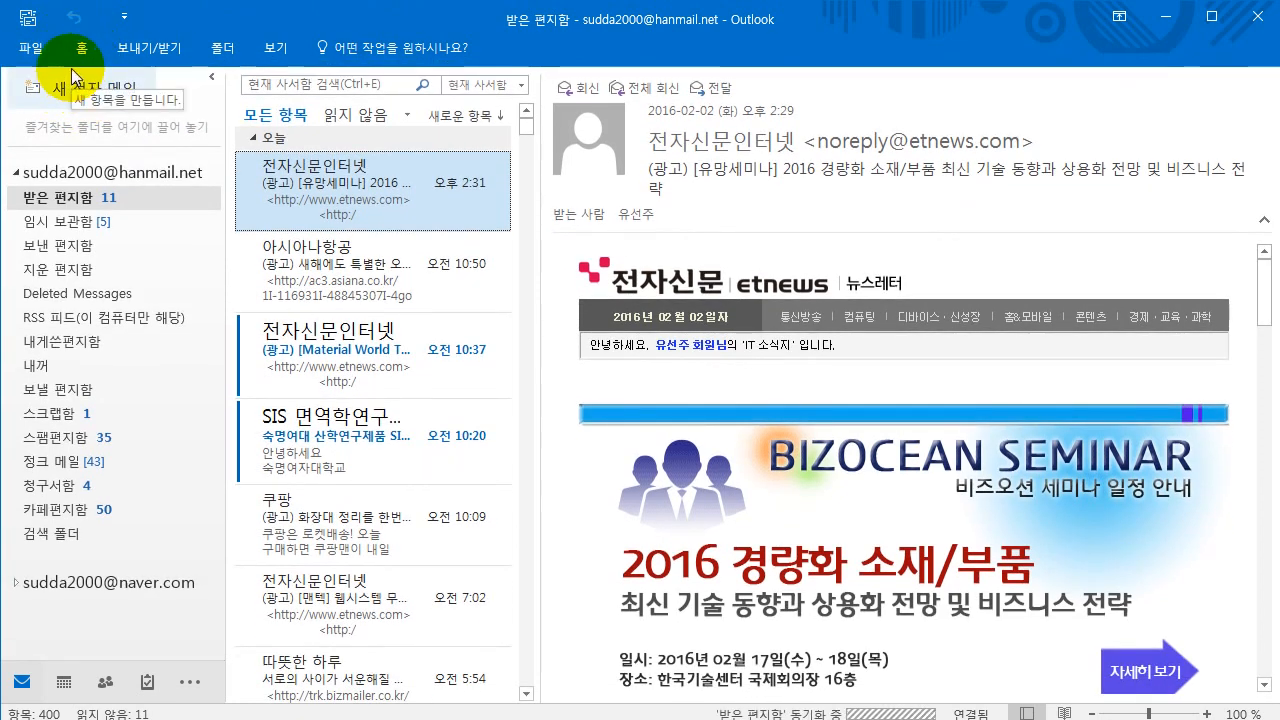
left_click(82, 53)
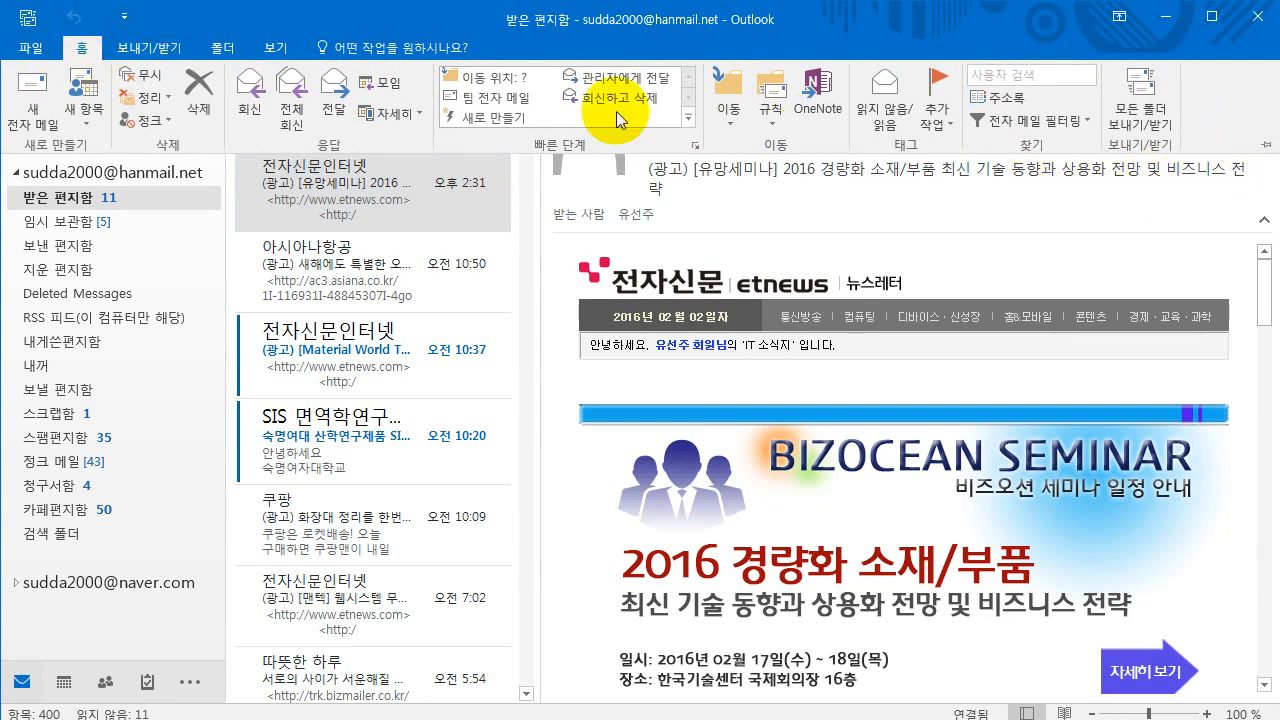
left_click(86, 52)
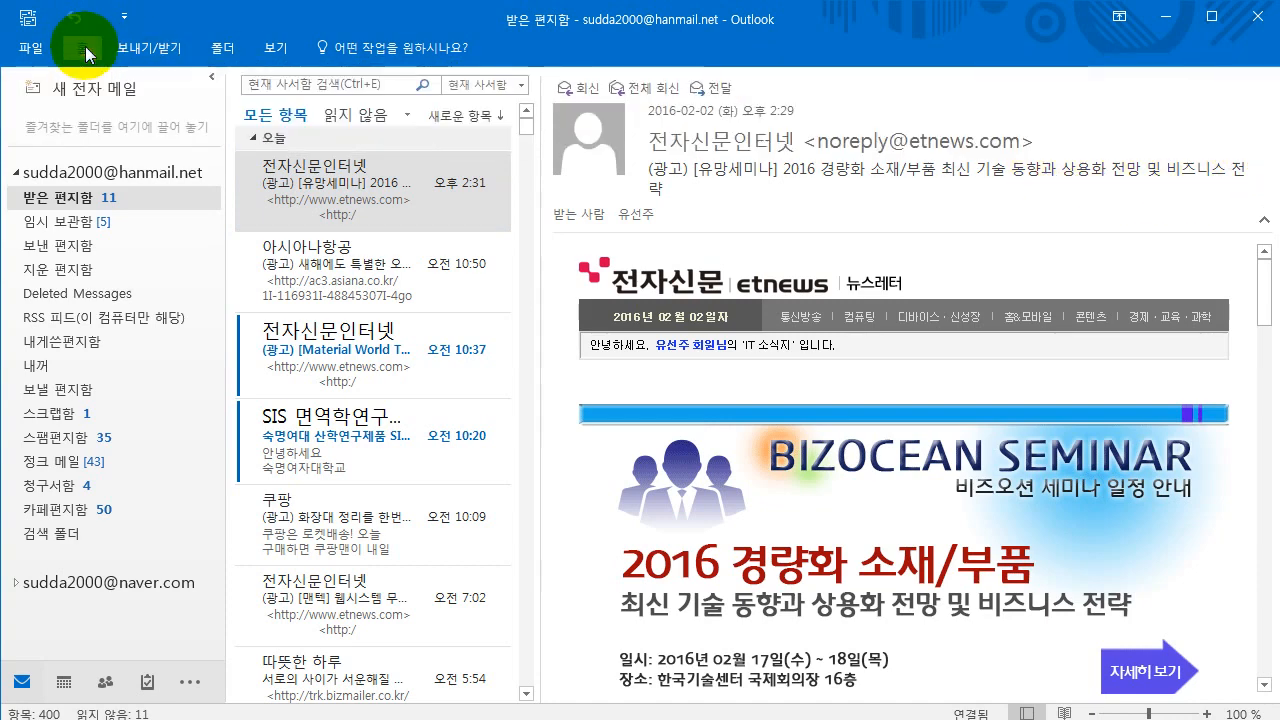
double_click(86, 50)
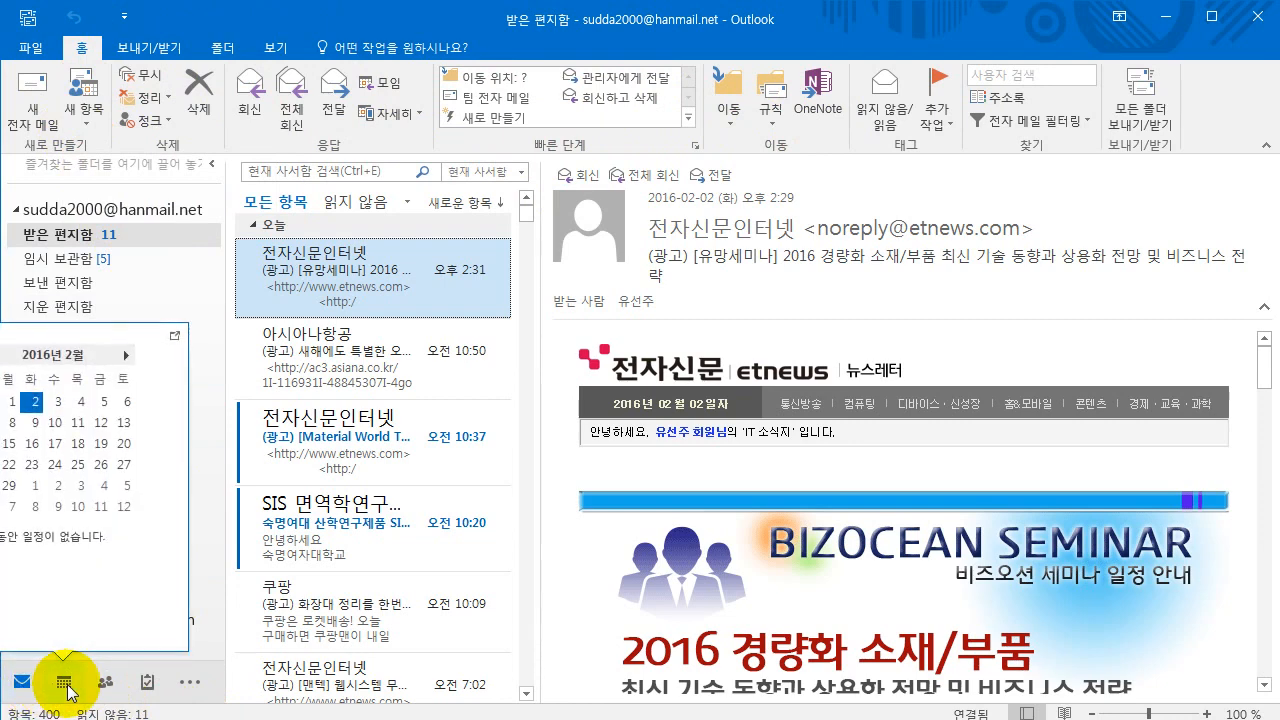
- Switch to Calendar, then to People showing the 가족 group, and open the ... navigation menu
left_click(66, 686)
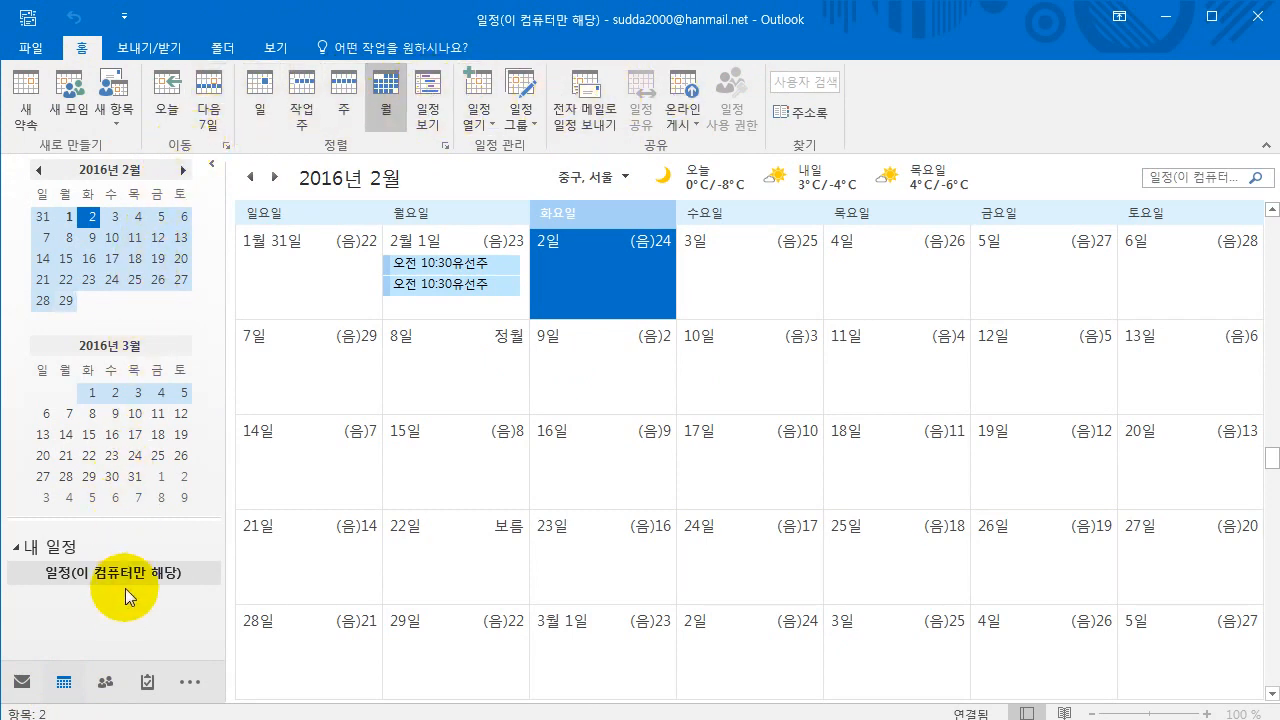
mouse_move(106, 682)
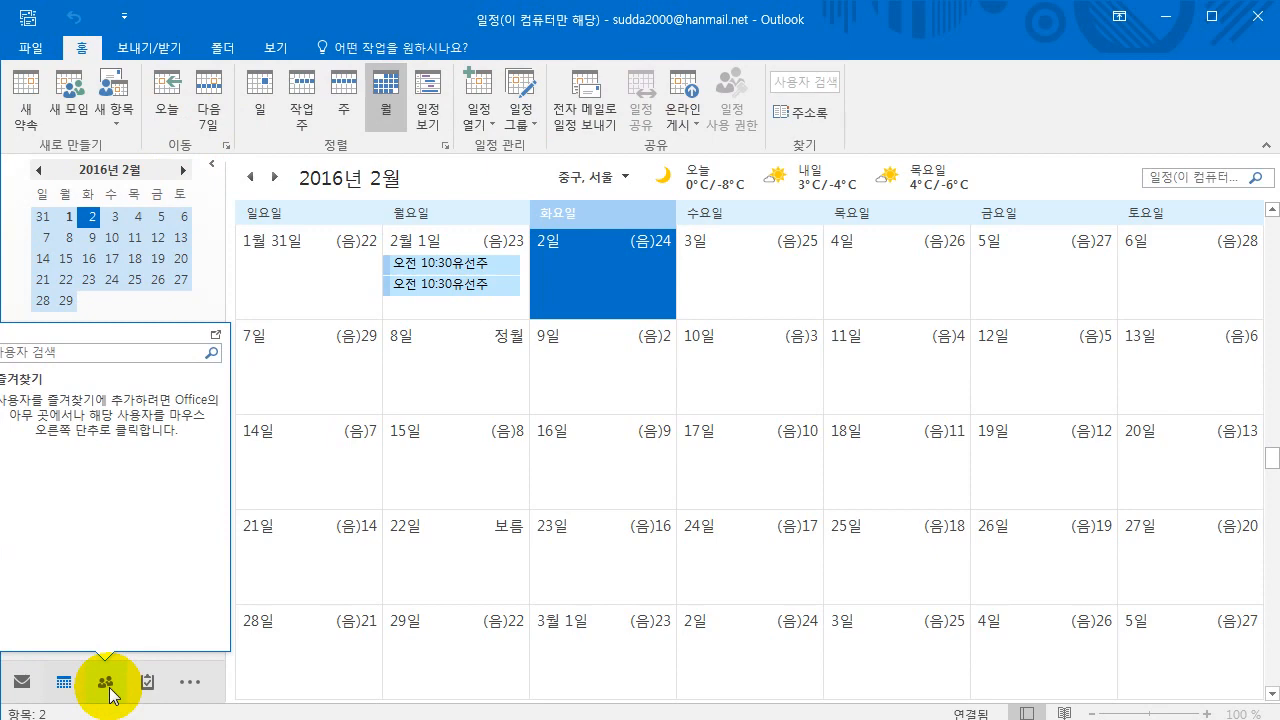
left_click(106, 684)
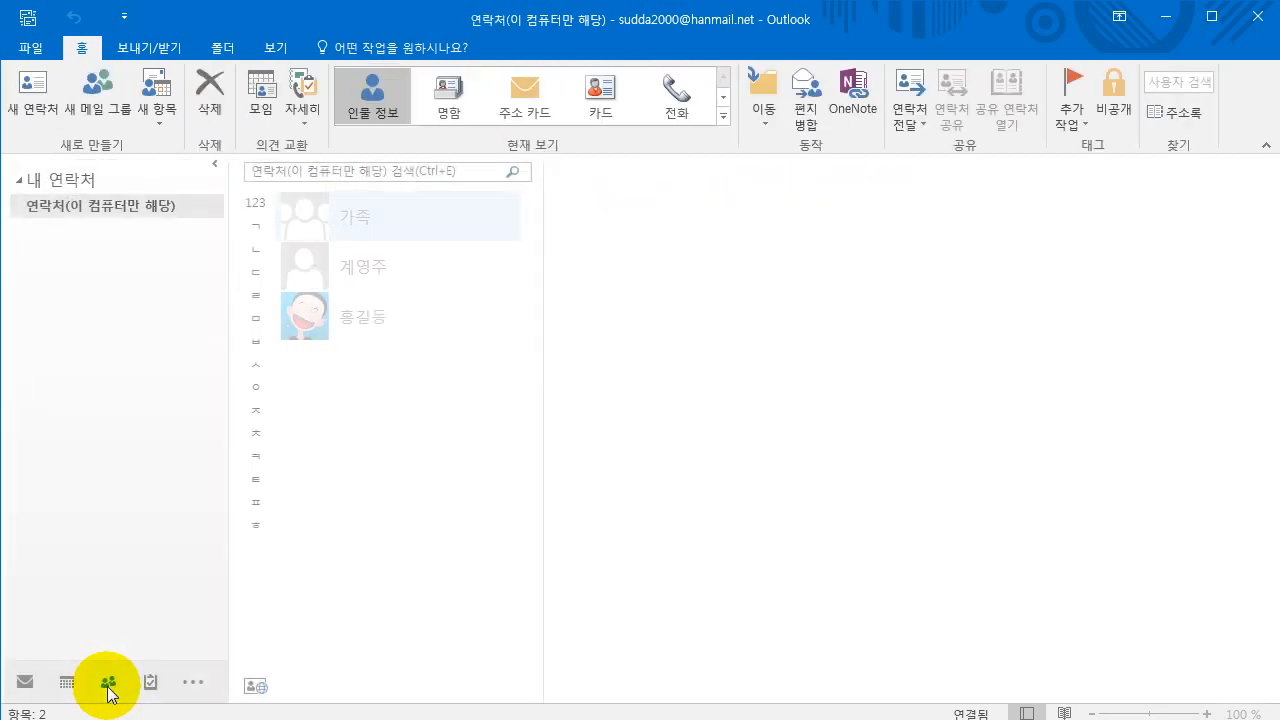
mouse_move(92, 667)
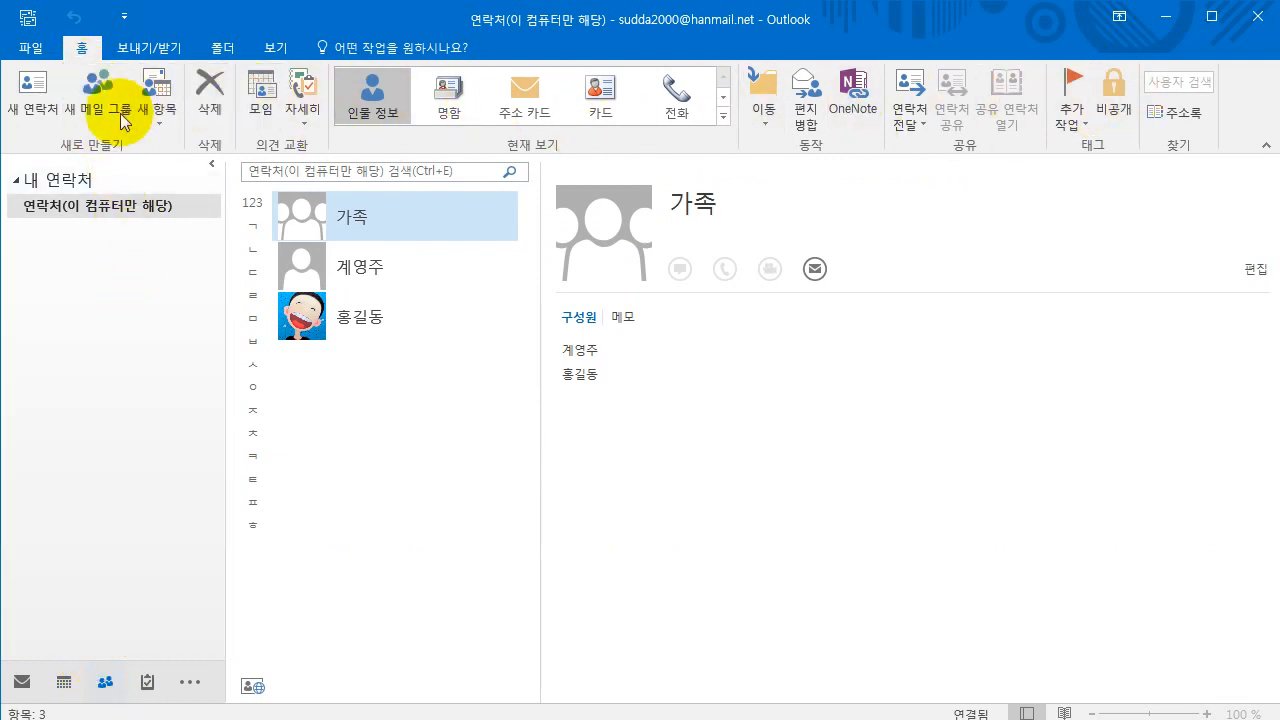
mouse_move(148, 688)
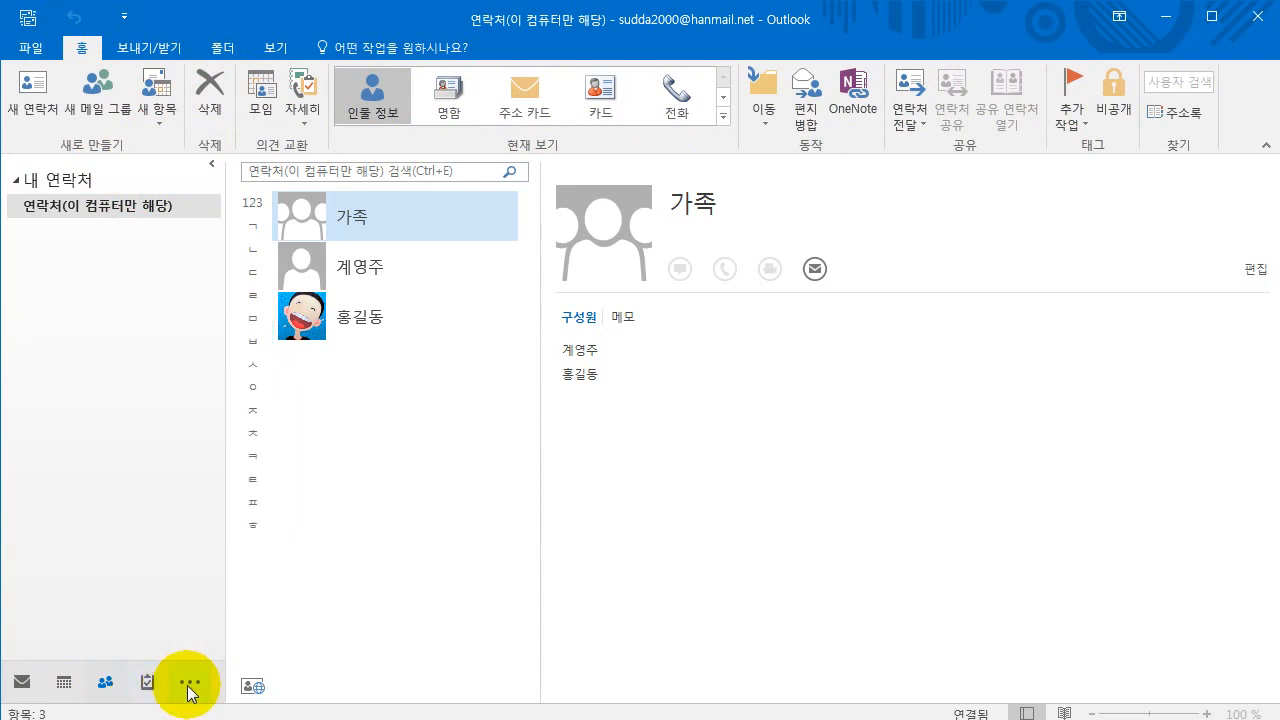
left_click(184, 685)
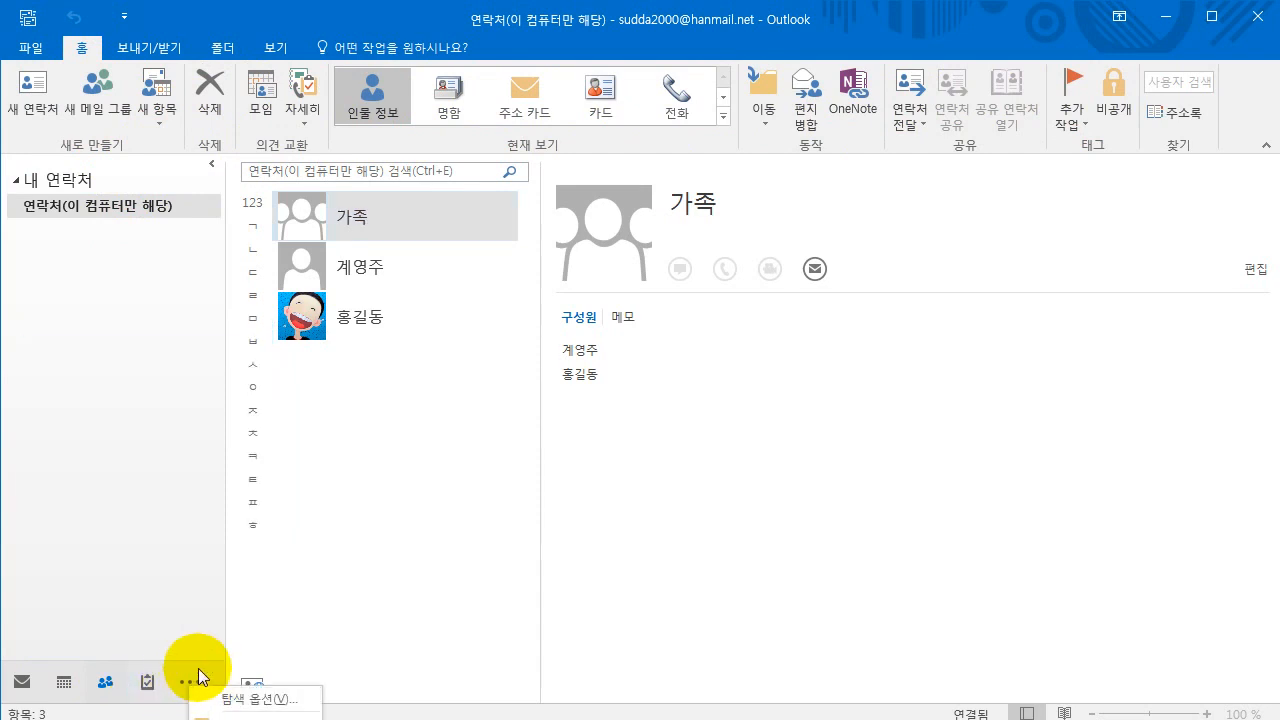
- Set Navigation Options to 4 visible items so Tasks joins Mail, Calendar and People
left_click(244, 700)
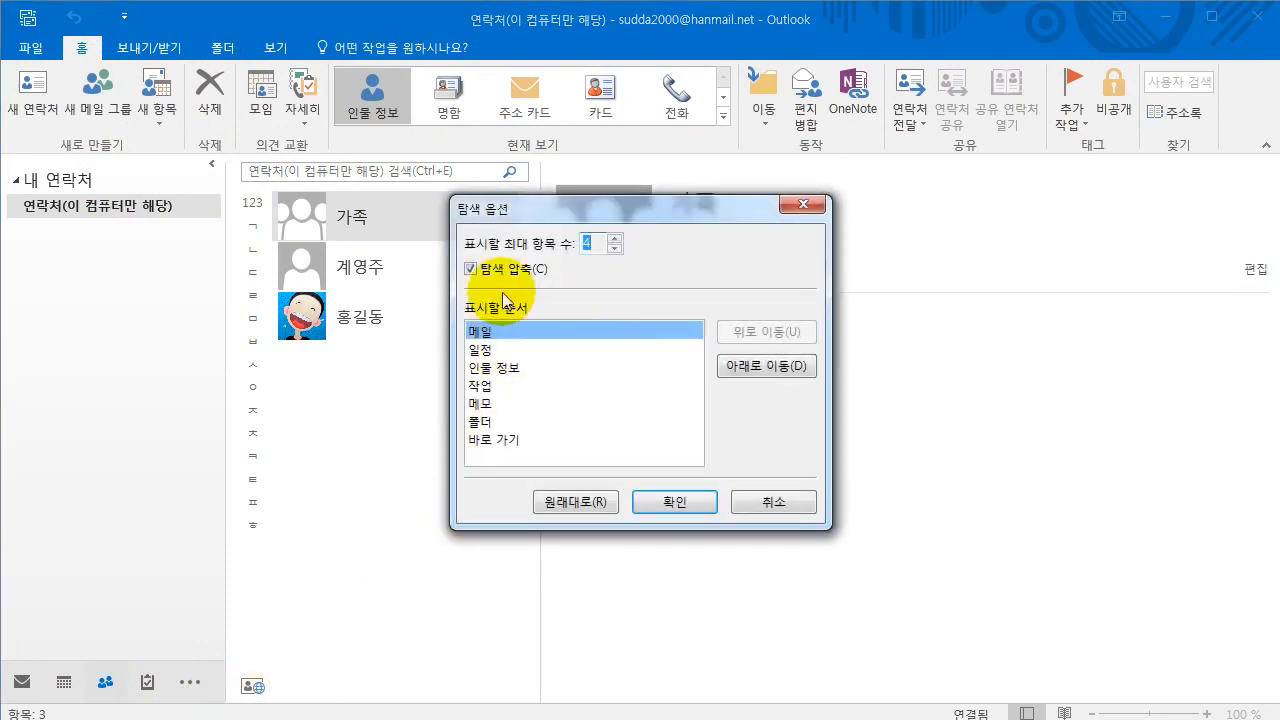
left_click_drag(534, 214, 333, 218)
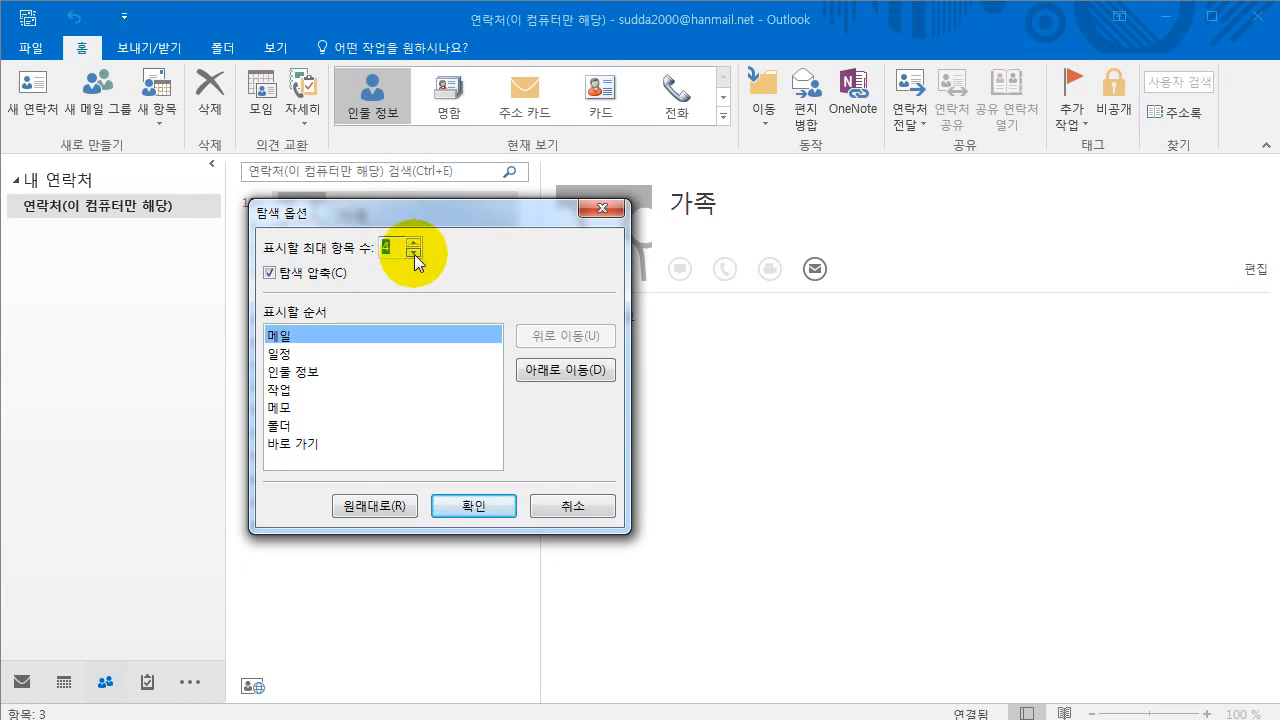
left_click(482, 510)
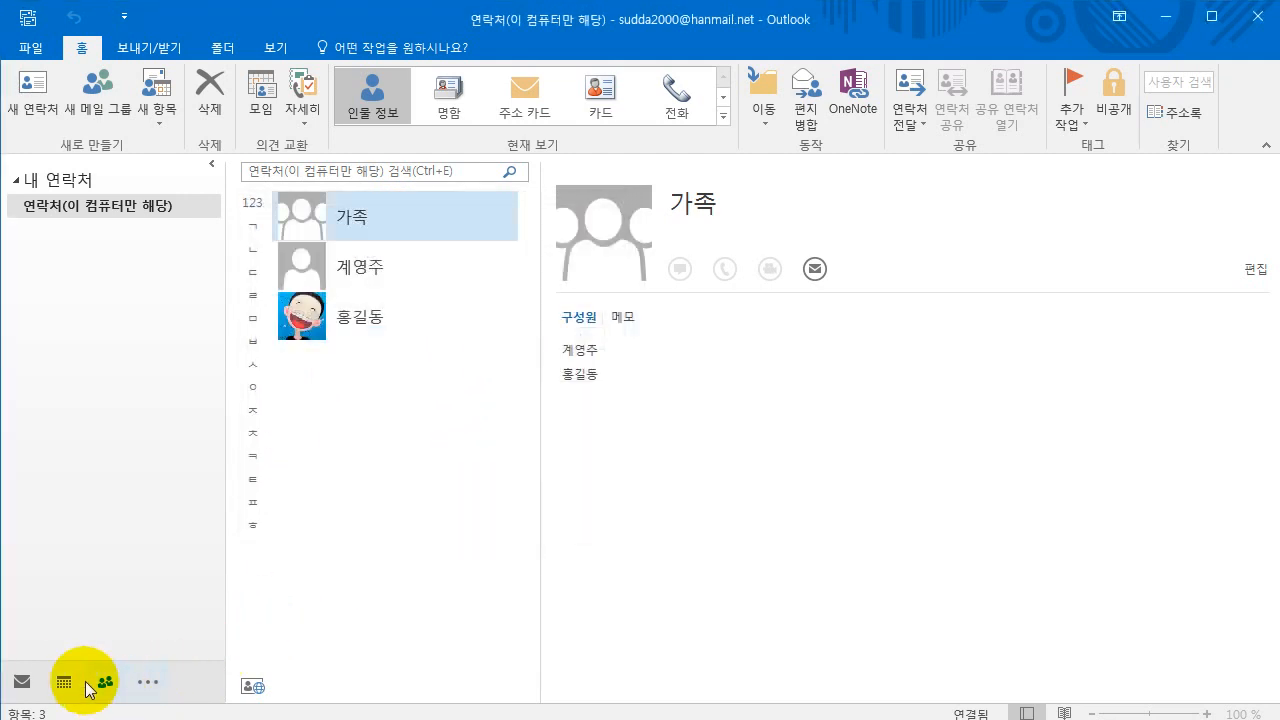
left_click(145, 690)
left_click(210, 694)
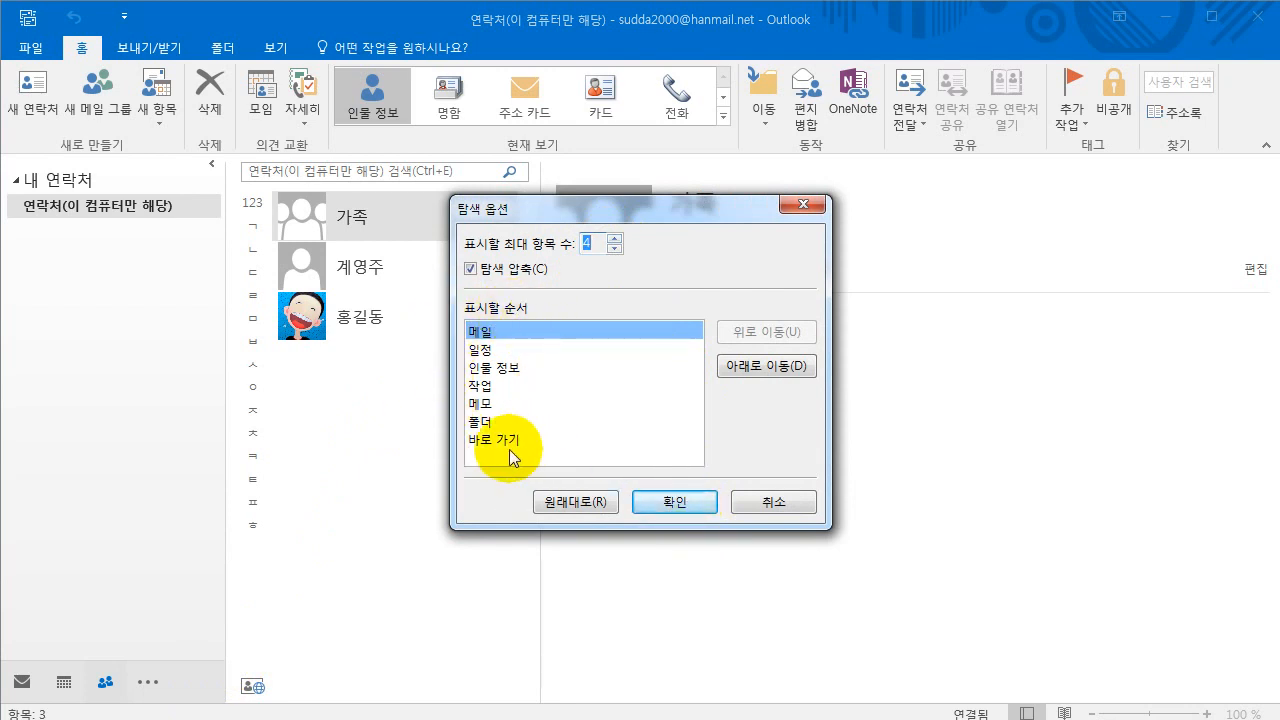
left_click(680, 503)
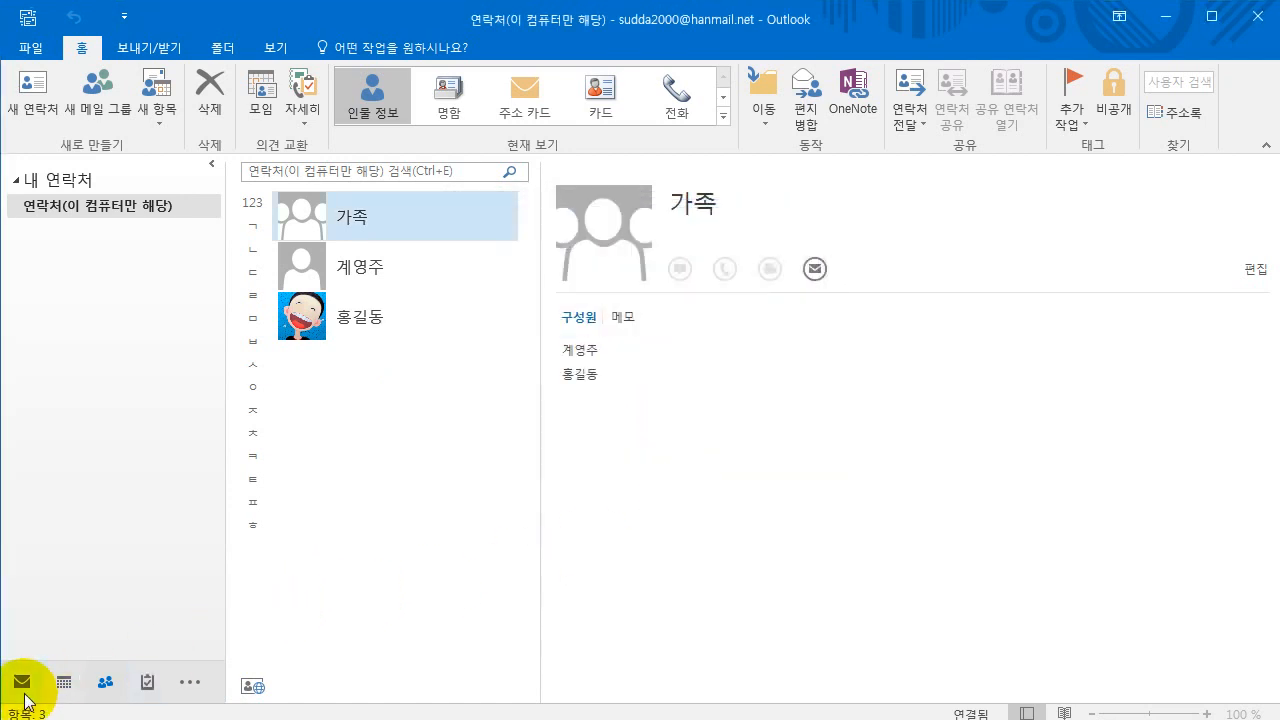
- Cycle through Mail, Calendar and People, ending back in the Hanmail inbox
left_click(24, 684)
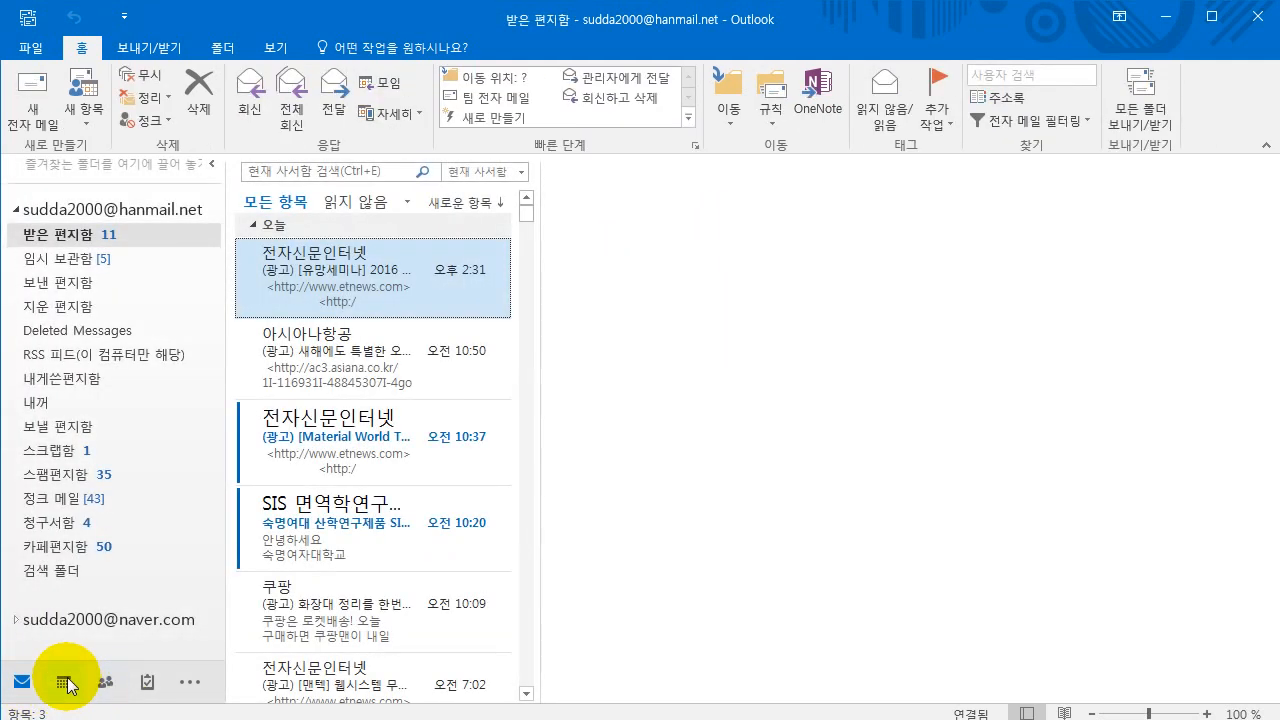
mouse_move(105, 686)
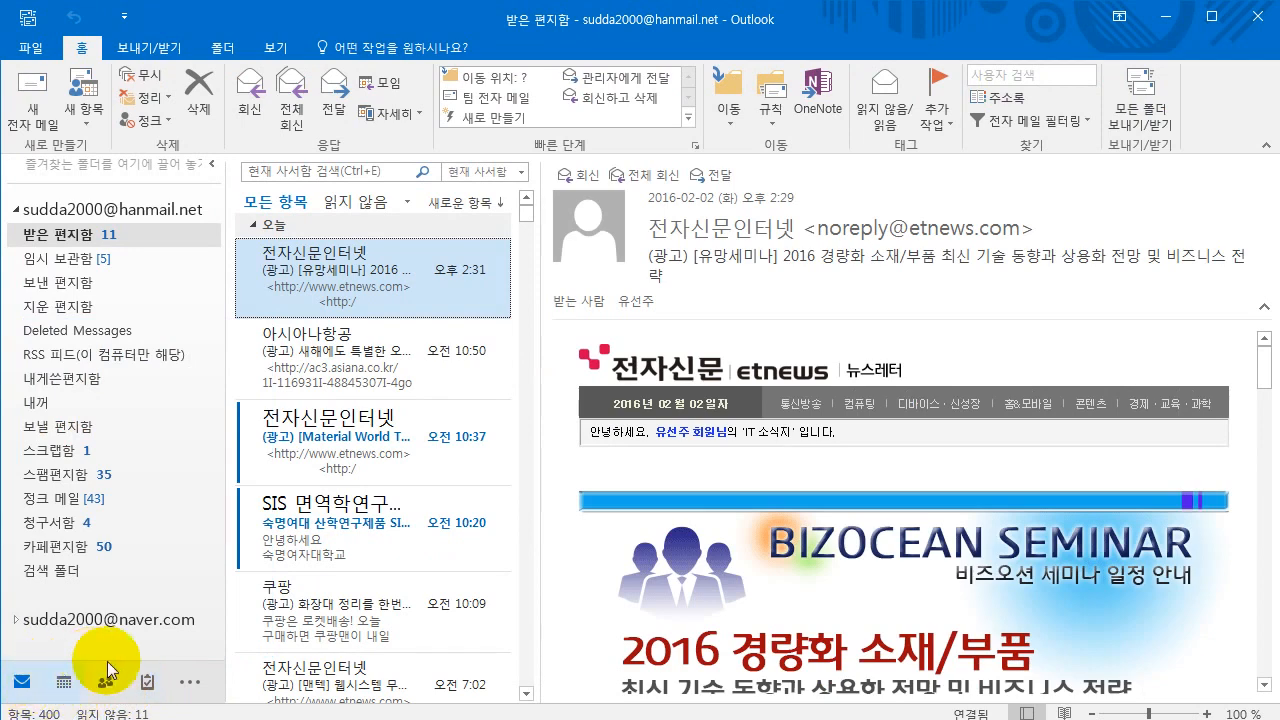
mouse_move(147, 684)
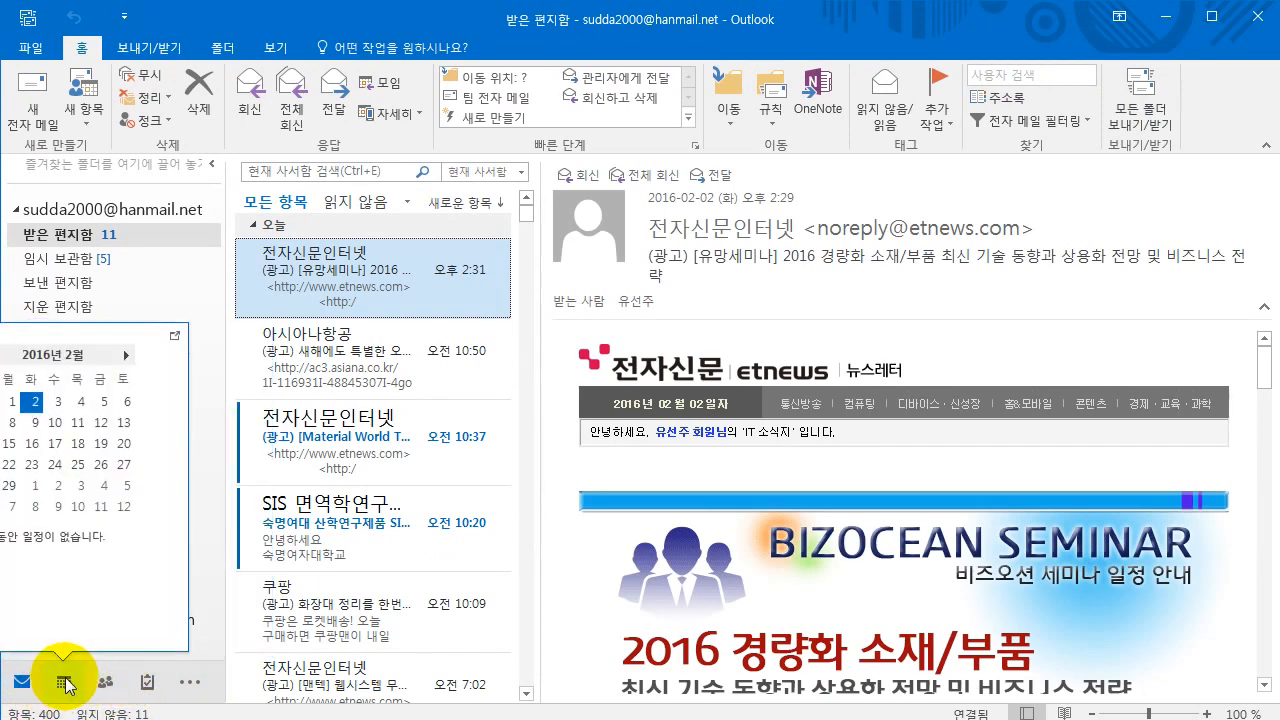
left_click(65, 684)
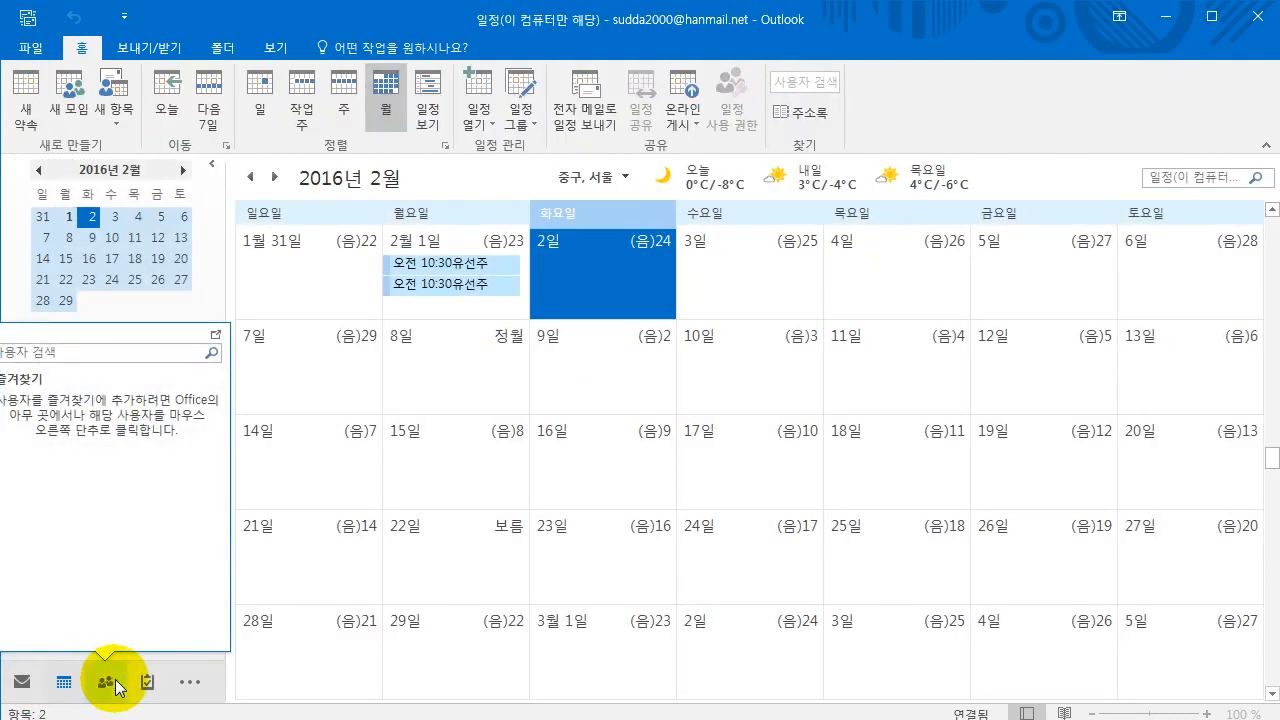
left_click(112, 684)
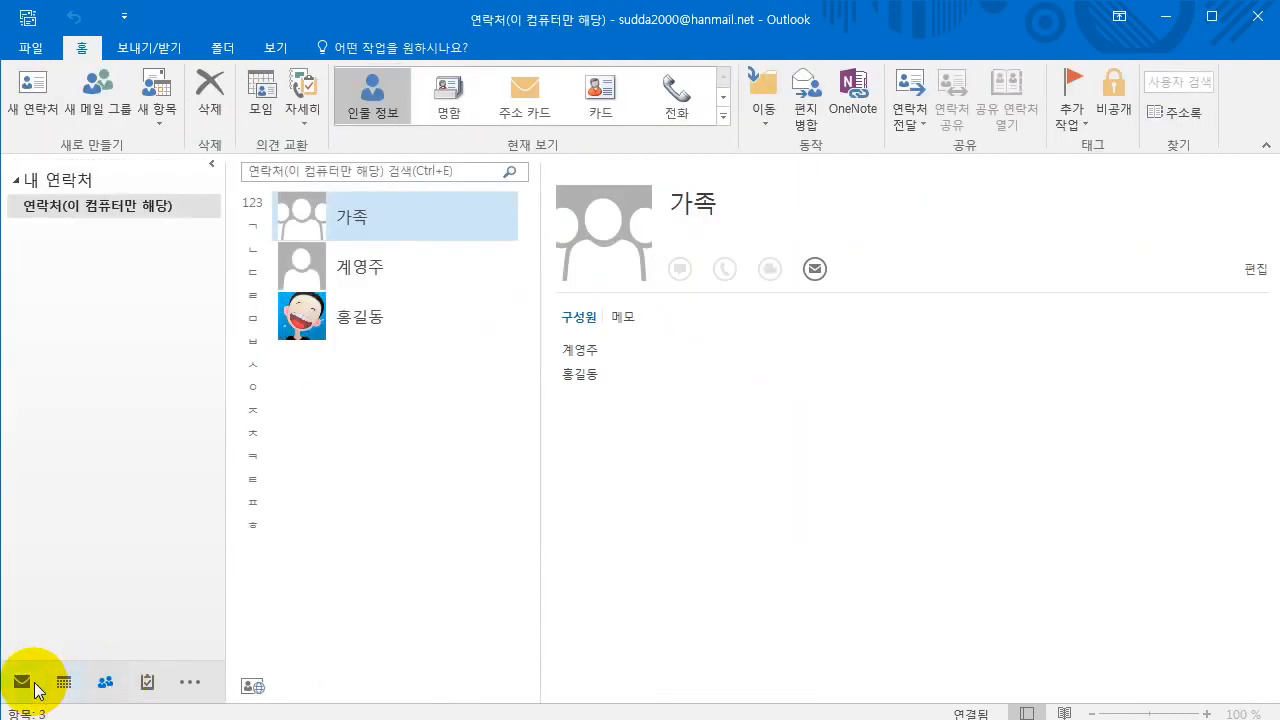
left_click(24, 684)
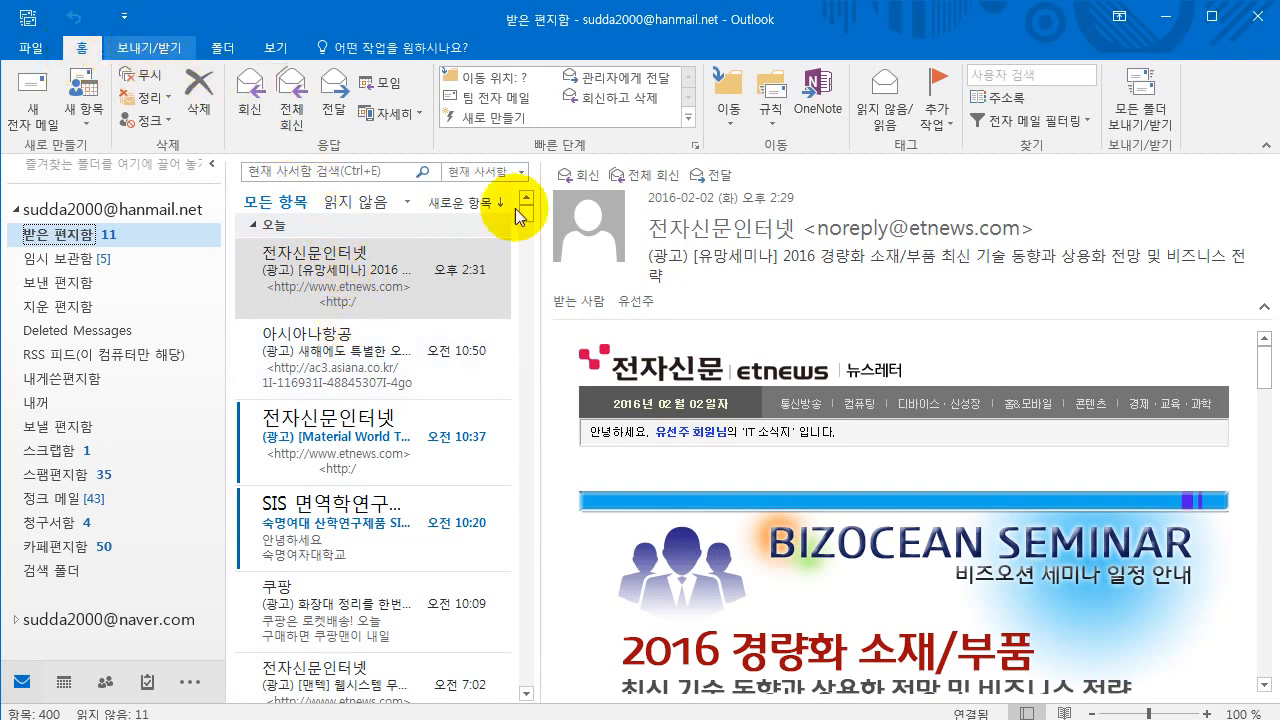
- On the View tab, set Message Preview to 1 Line for this folder only
left_click(277, 57)
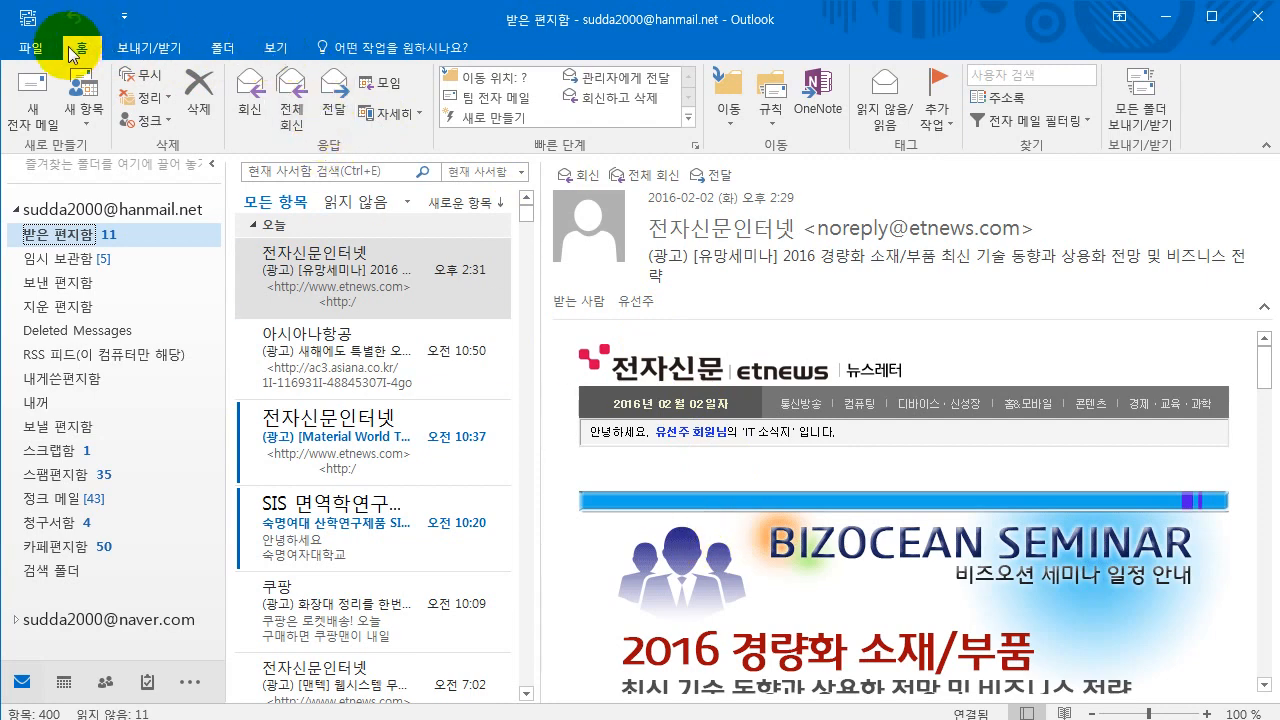
left_click(268, 48)
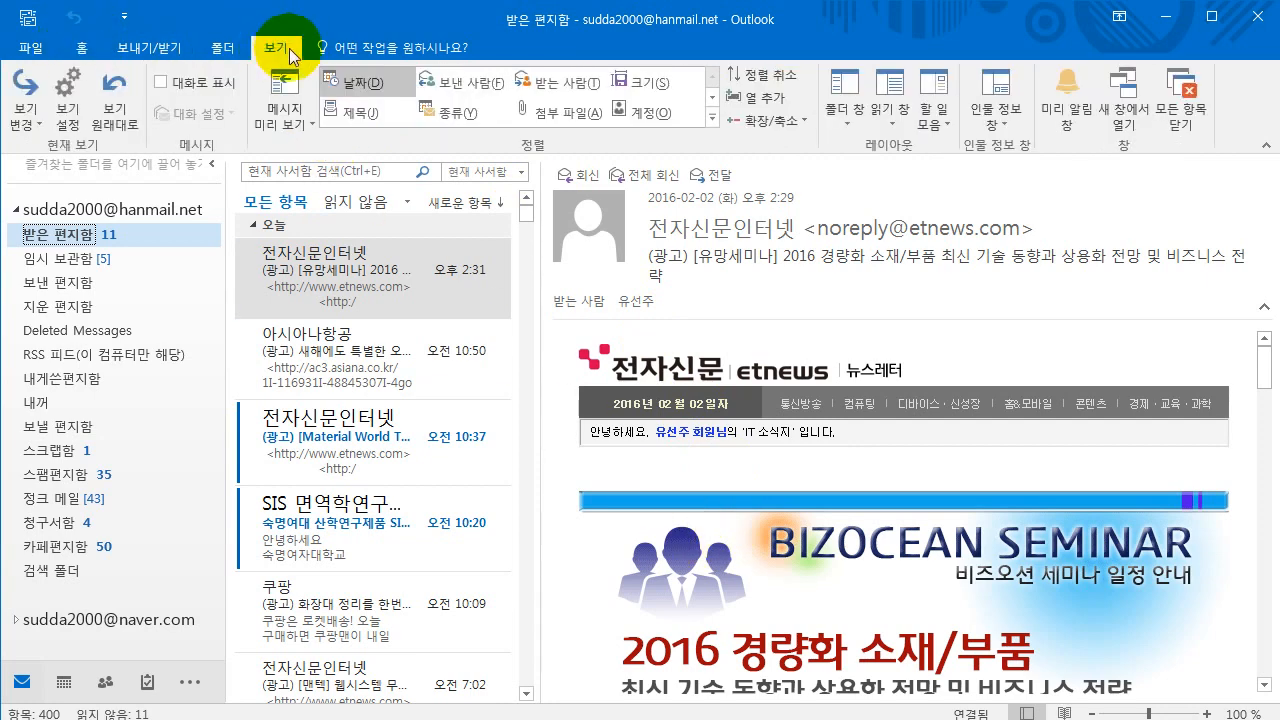
left_click(308, 122)
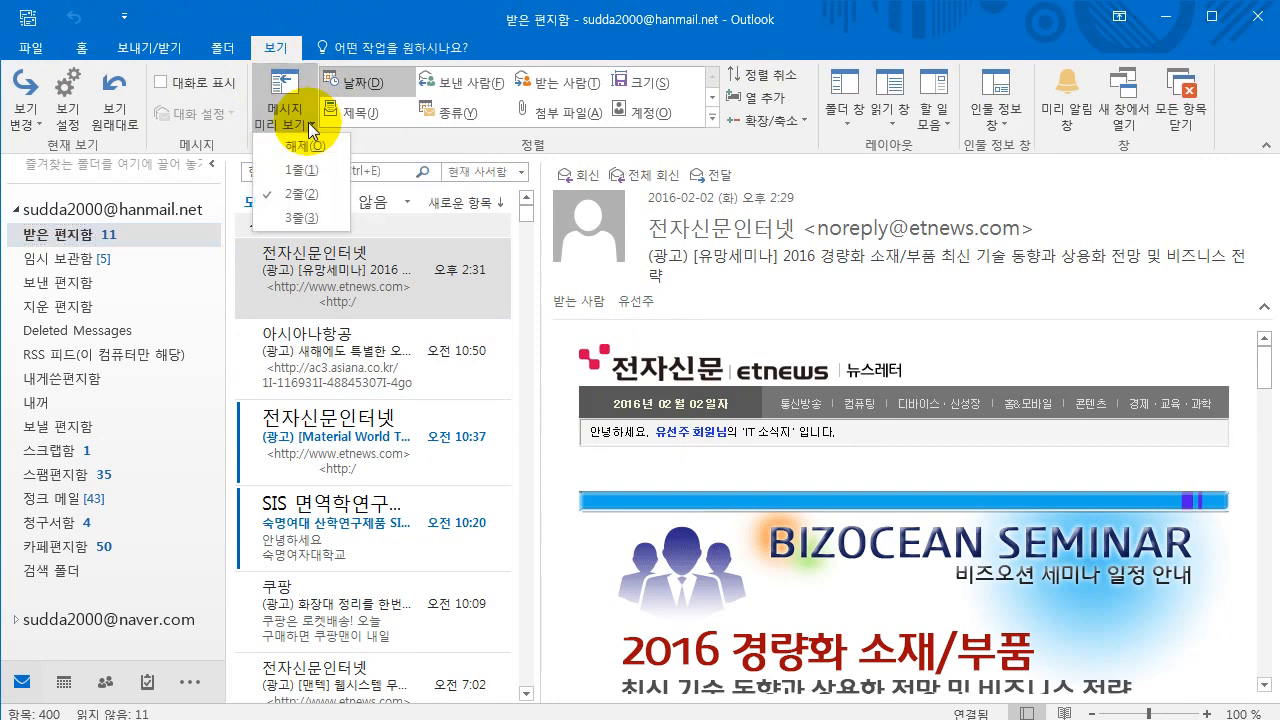
left_click(296, 171)
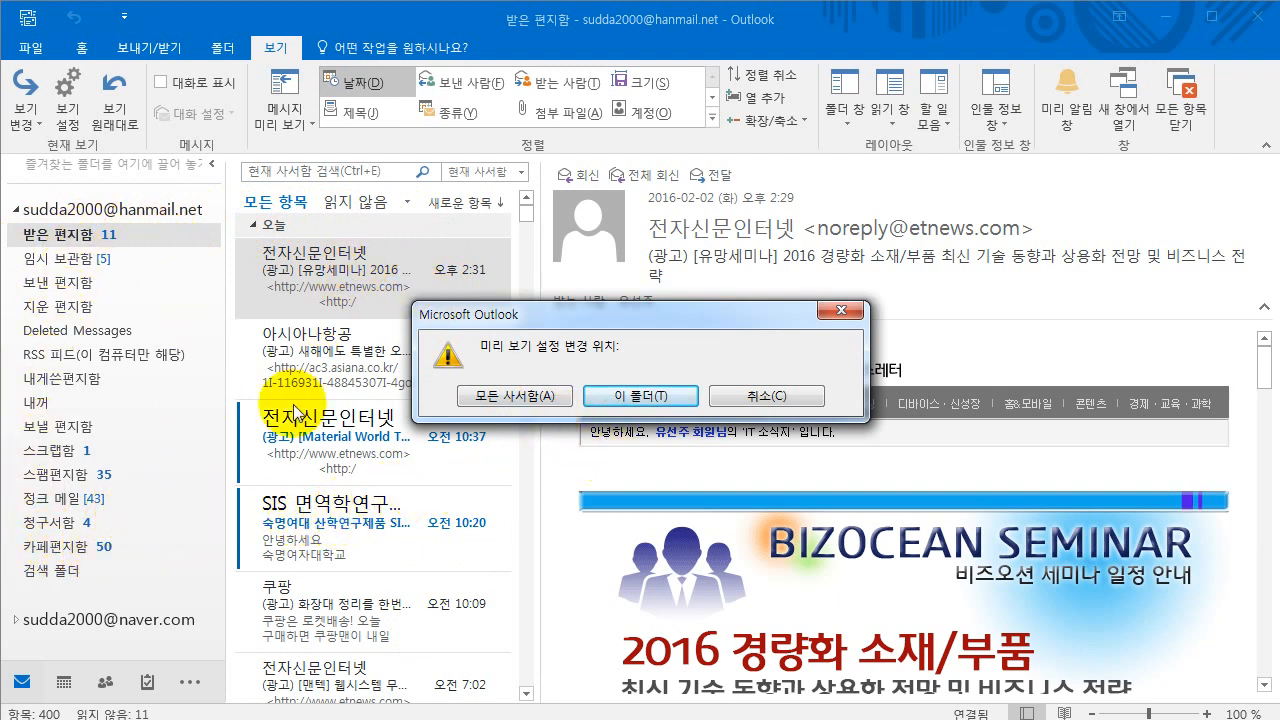
left_click(627, 398)
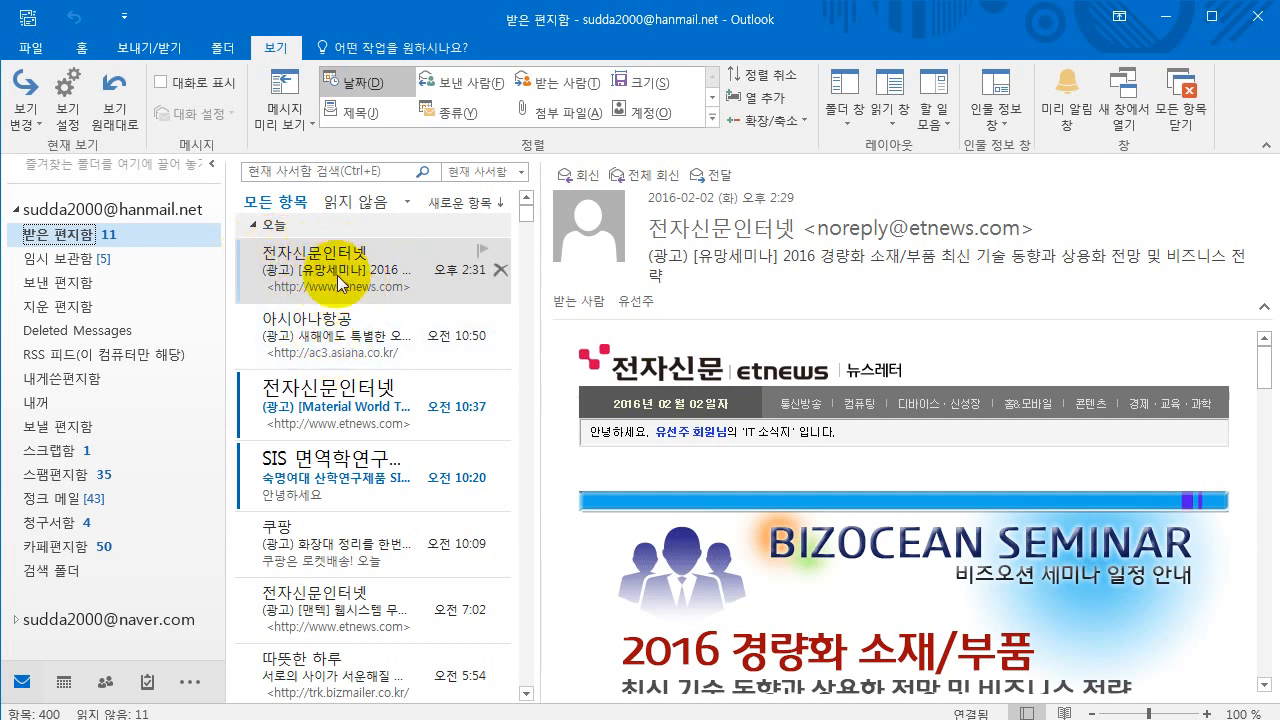
left_click(305, 122)
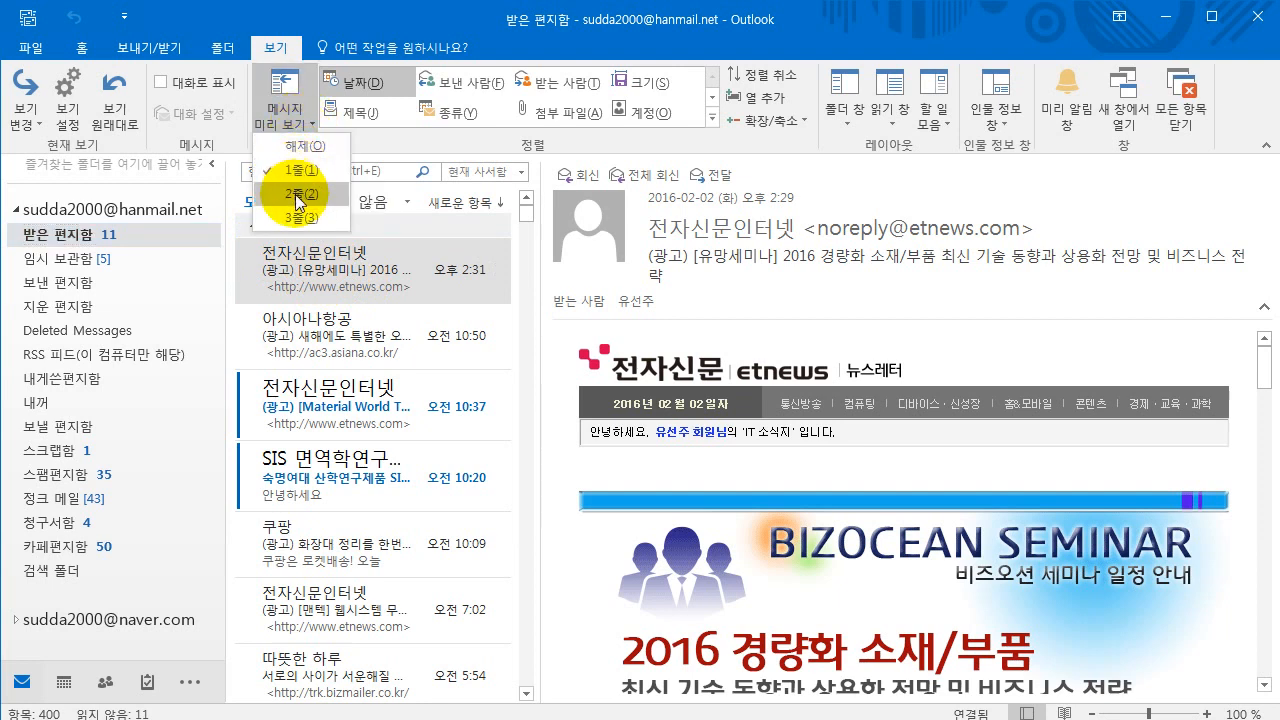
left_click(298, 170)
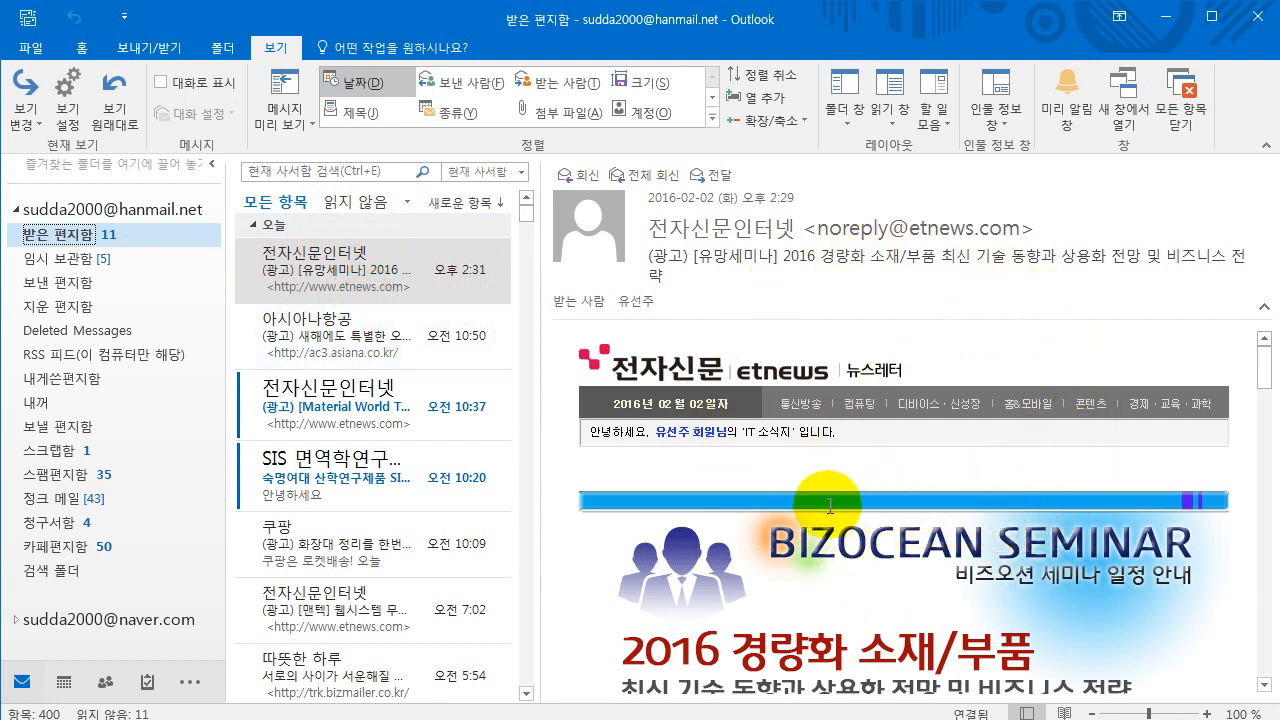
- Move the reading pane to Bottom, return it to Right, then open the Asiana Airlines message
mouse_move(665, 228)
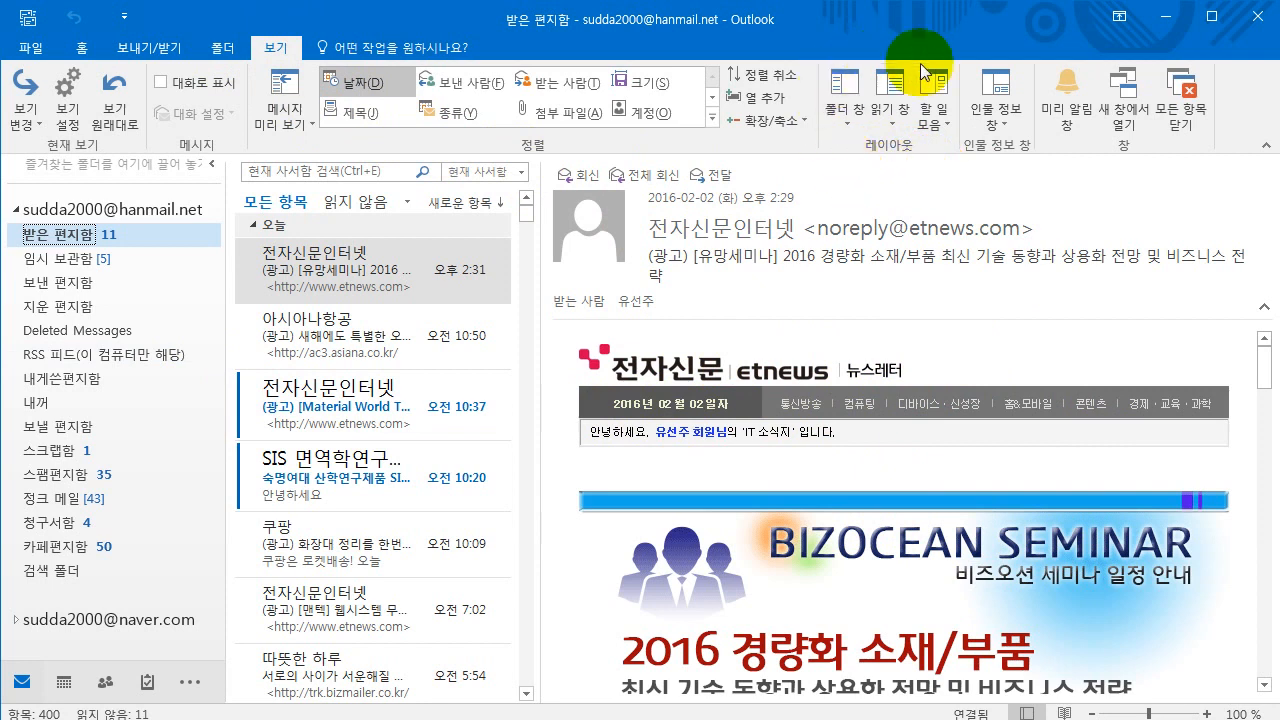
left_click(889, 121)
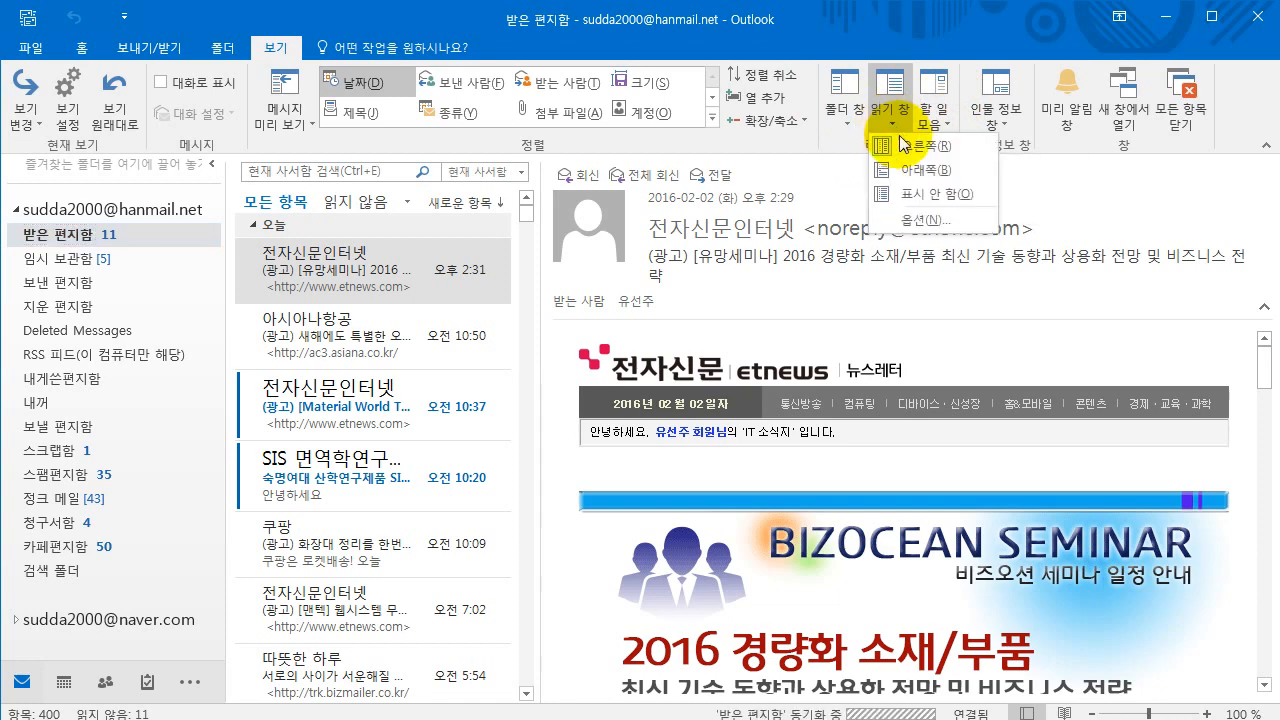
left_click(914, 171)
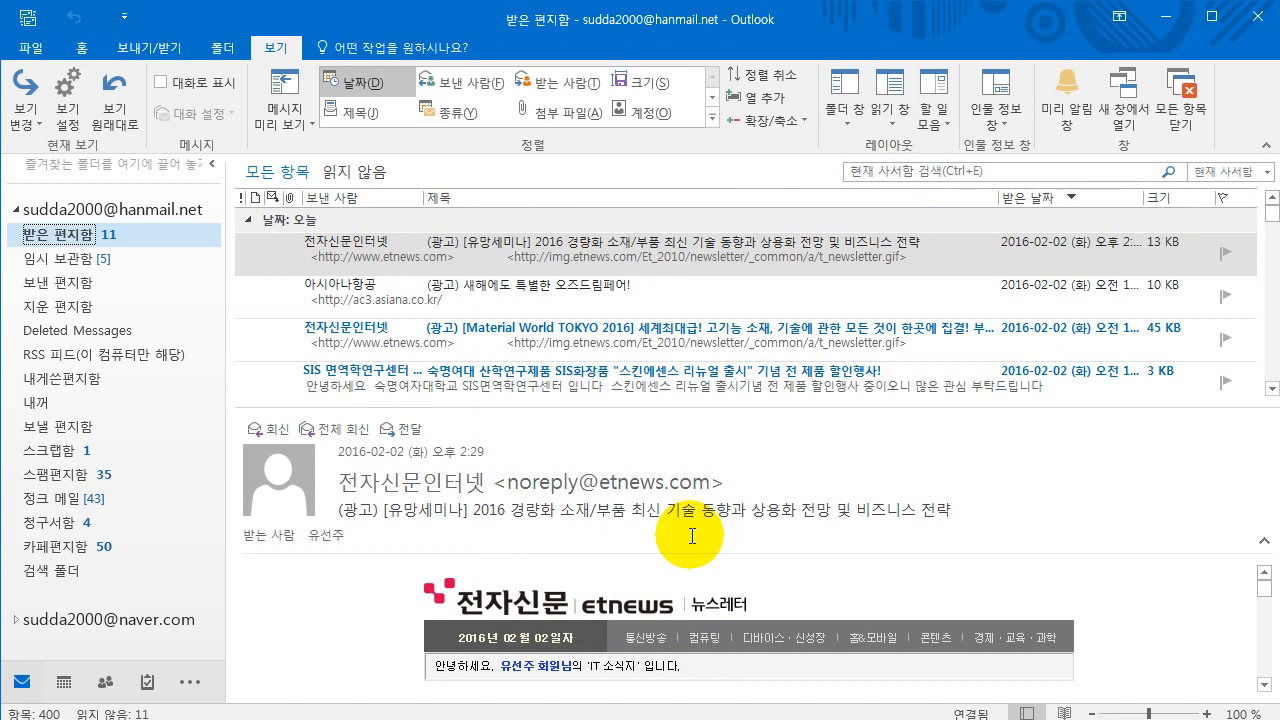
left_click(887, 124)
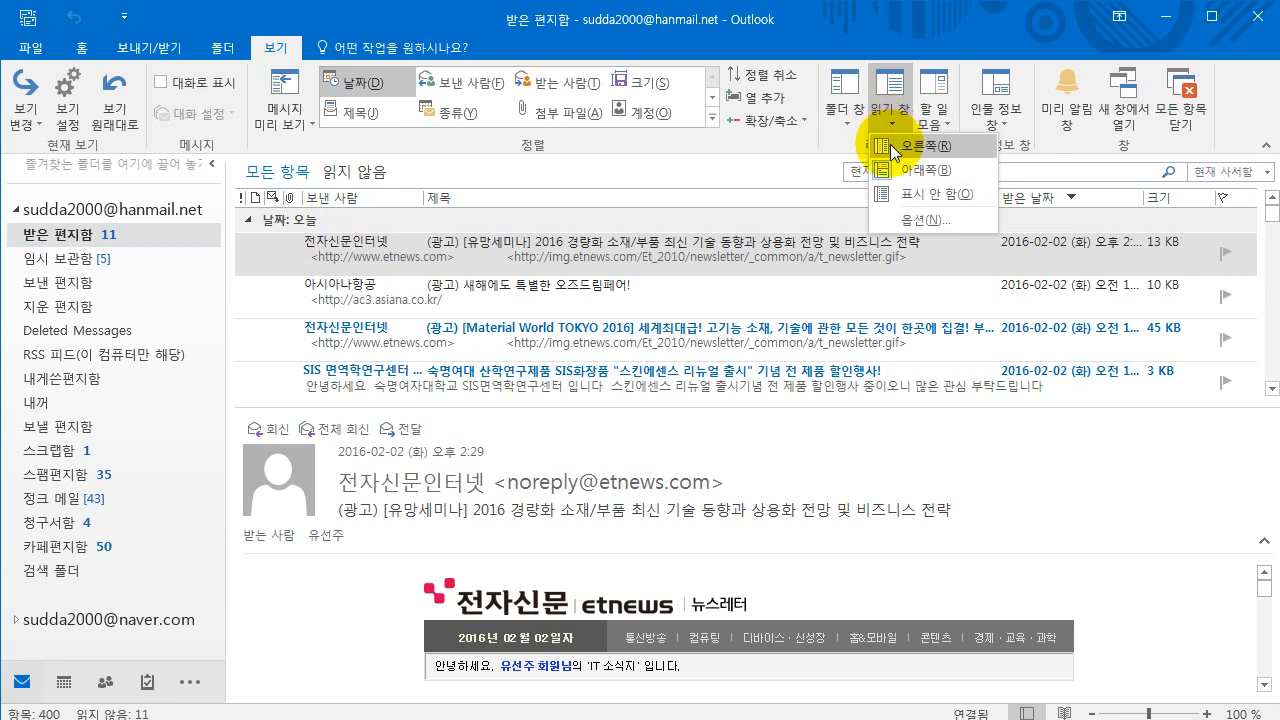
left_click(893, 150)
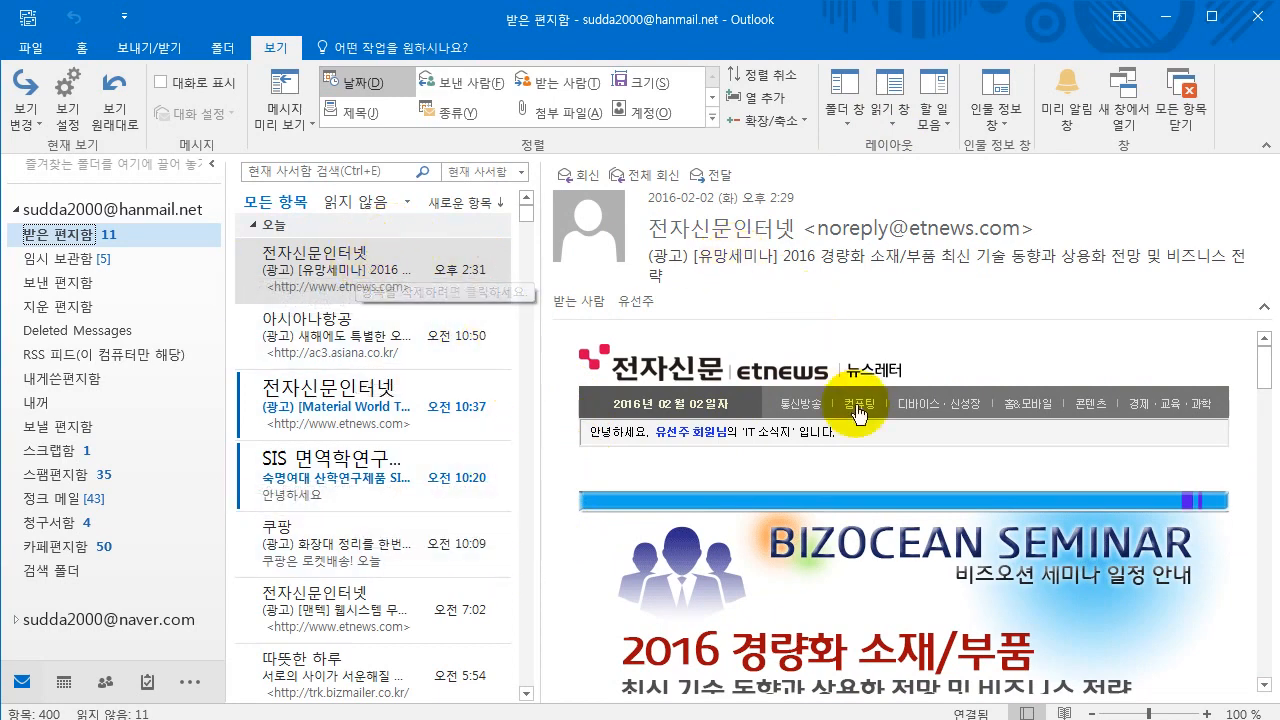
left_click(322, 330)
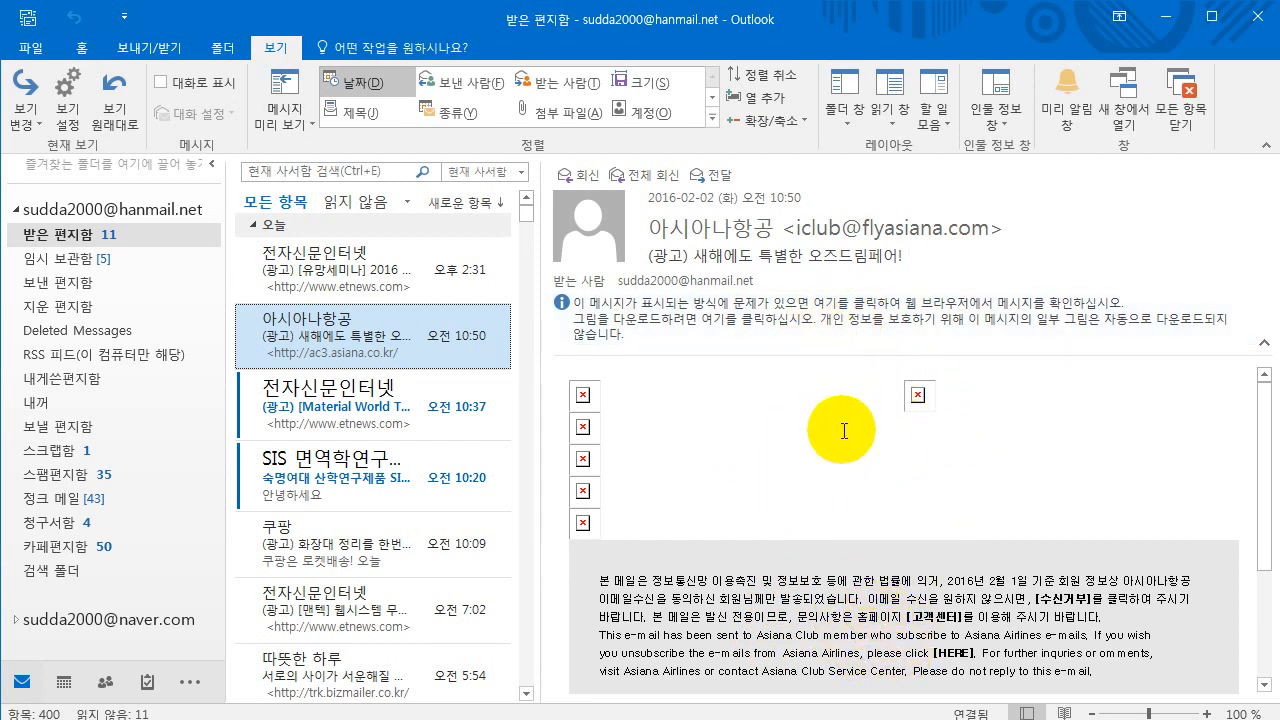
- From the message's picture-download information bar, open the Trust Center automatic download settings
left_click(706, 311)
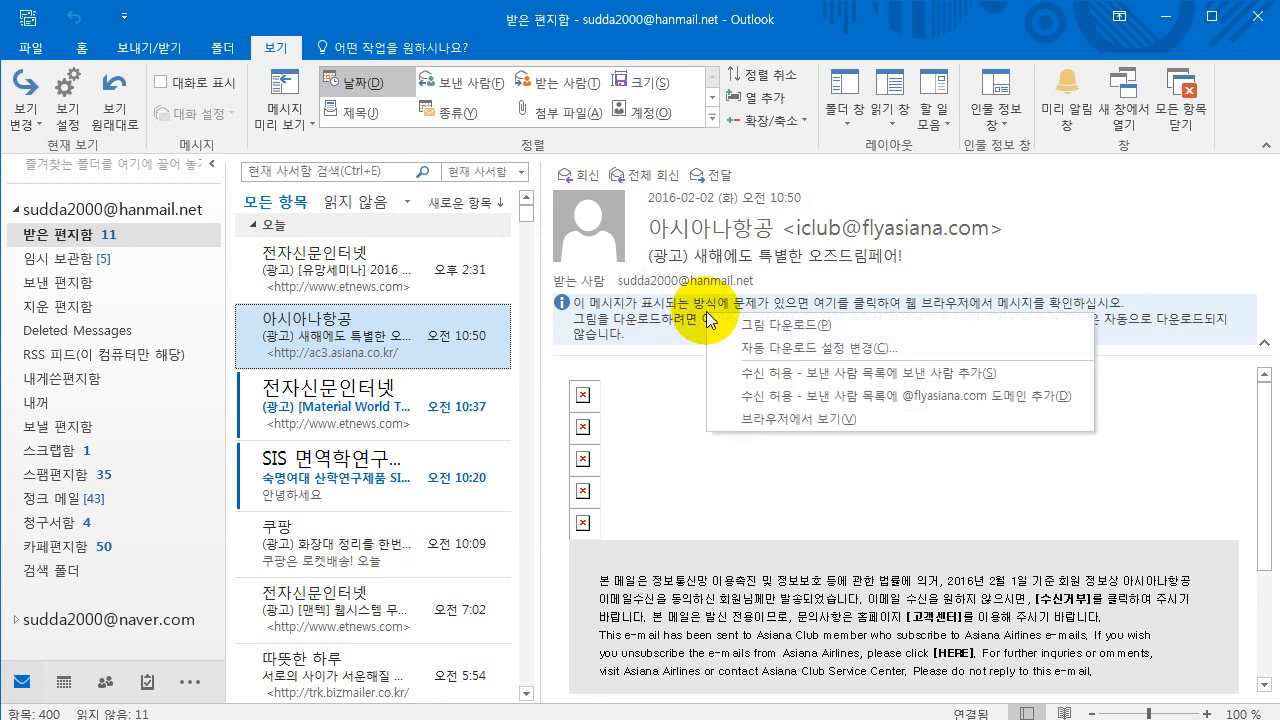
left_click(602, 305)
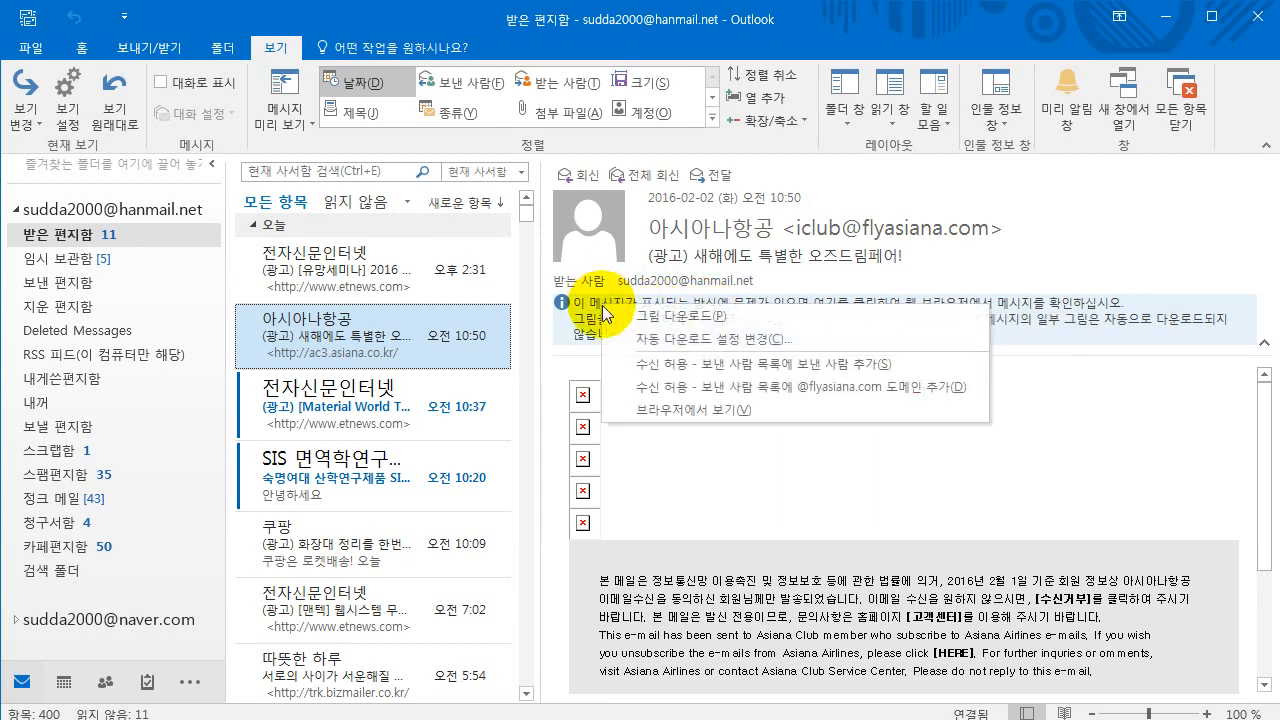
left_click(1026, 326)
left_click(705, 325)
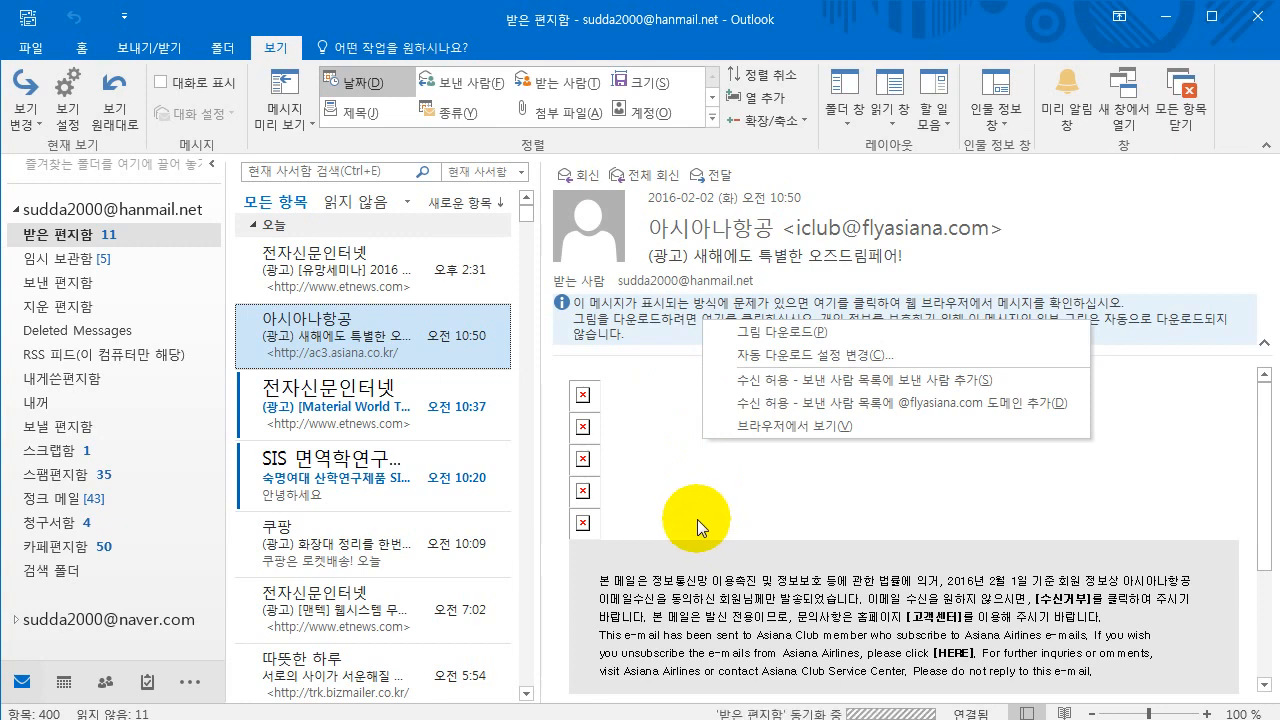
left_click(837, 356)
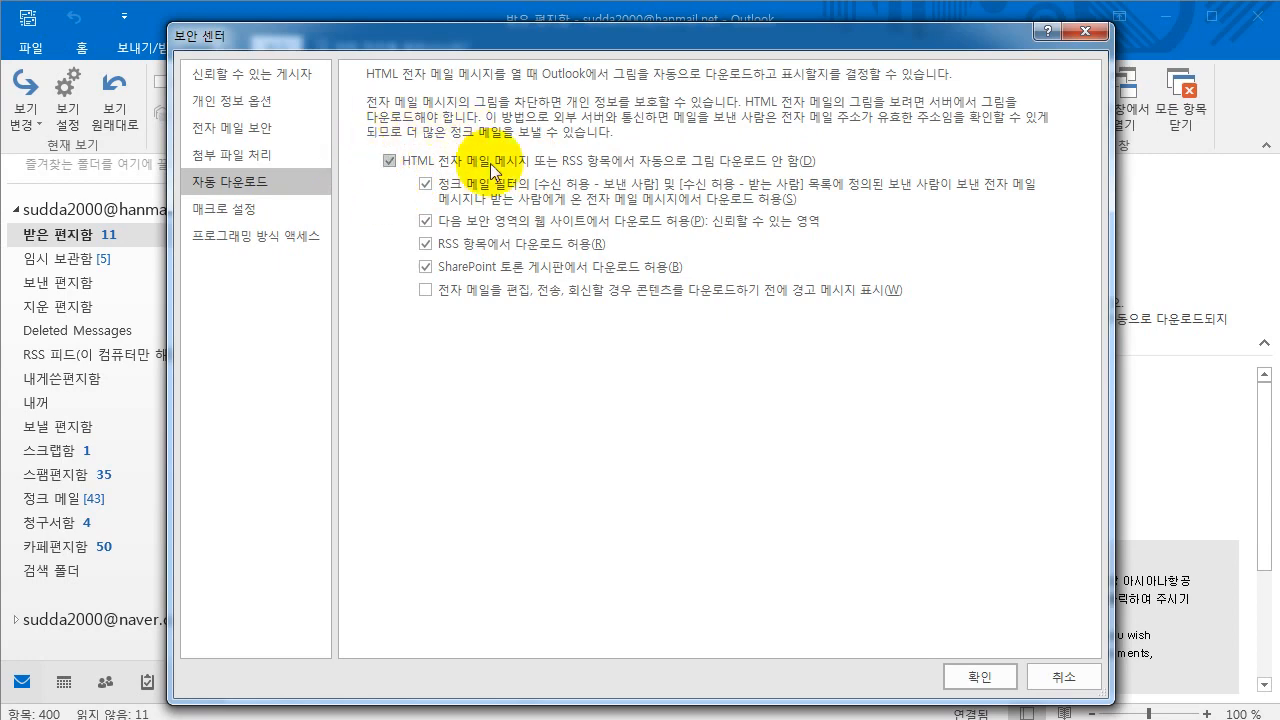
- Cancel the Trust Center and choose Download Pictures for the Asiana Airlines message
left_click(1064, 680)
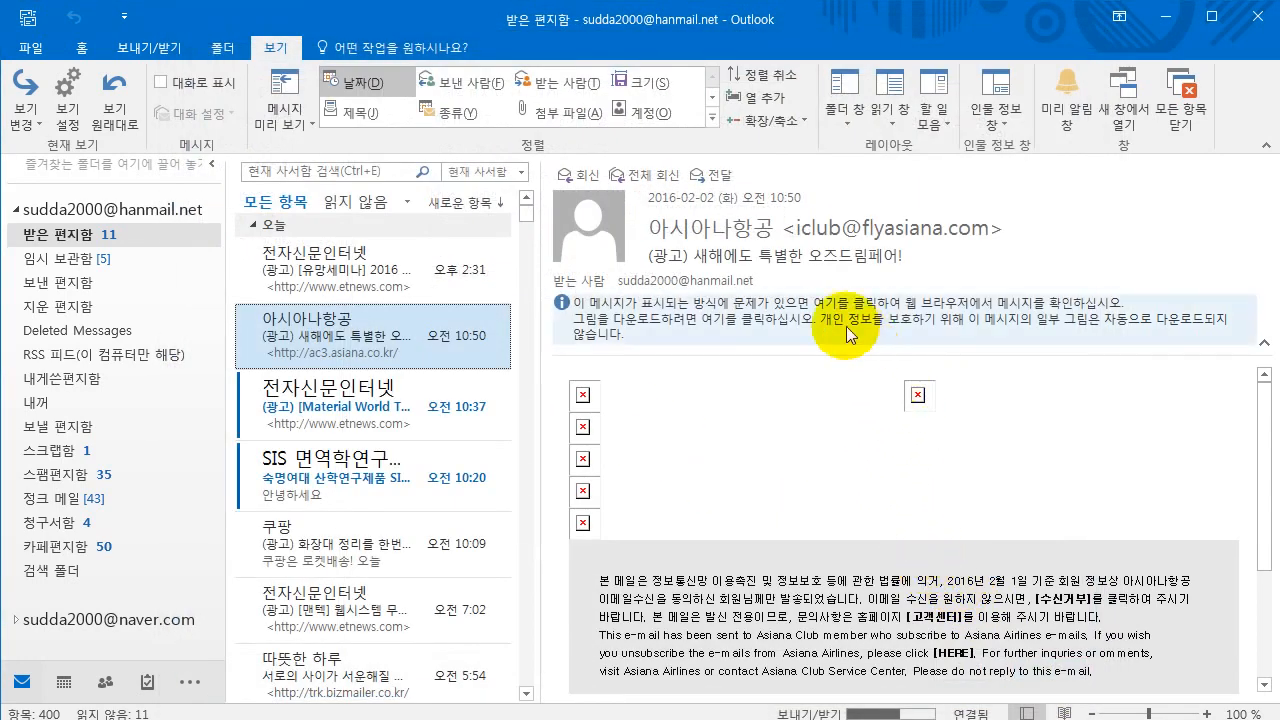
left_click(716, 314)
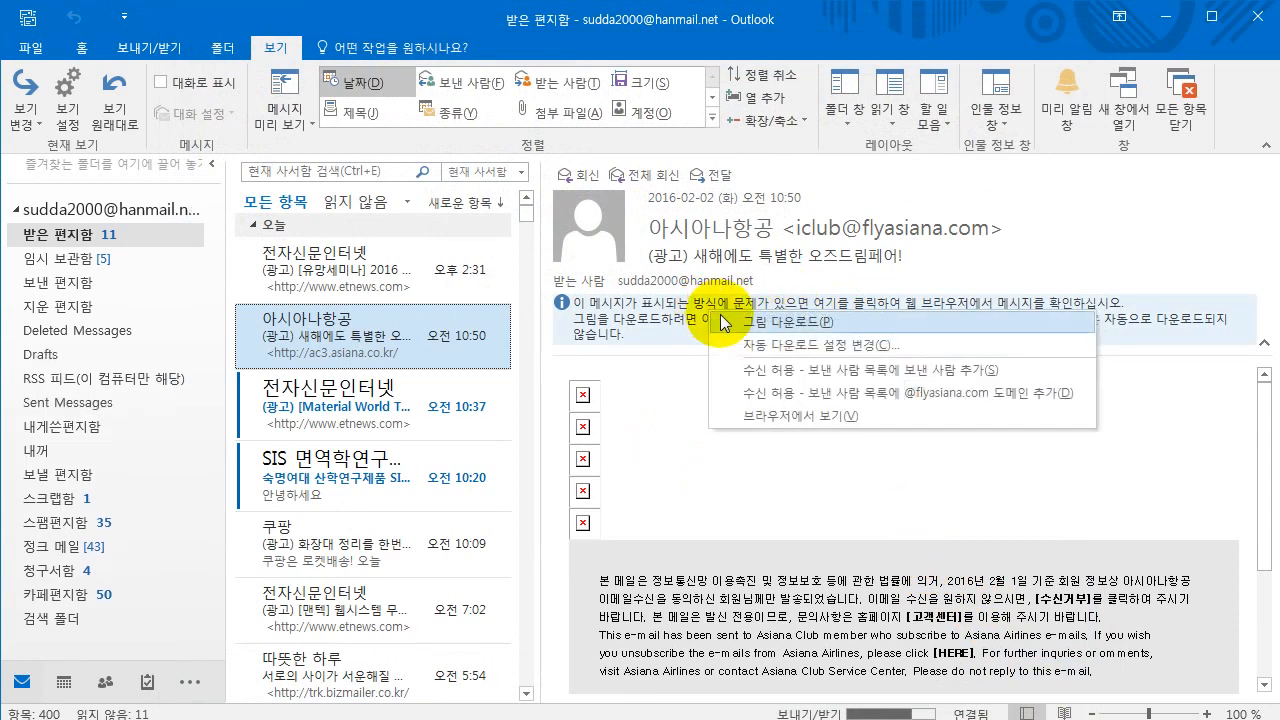
left_click(737, 322)
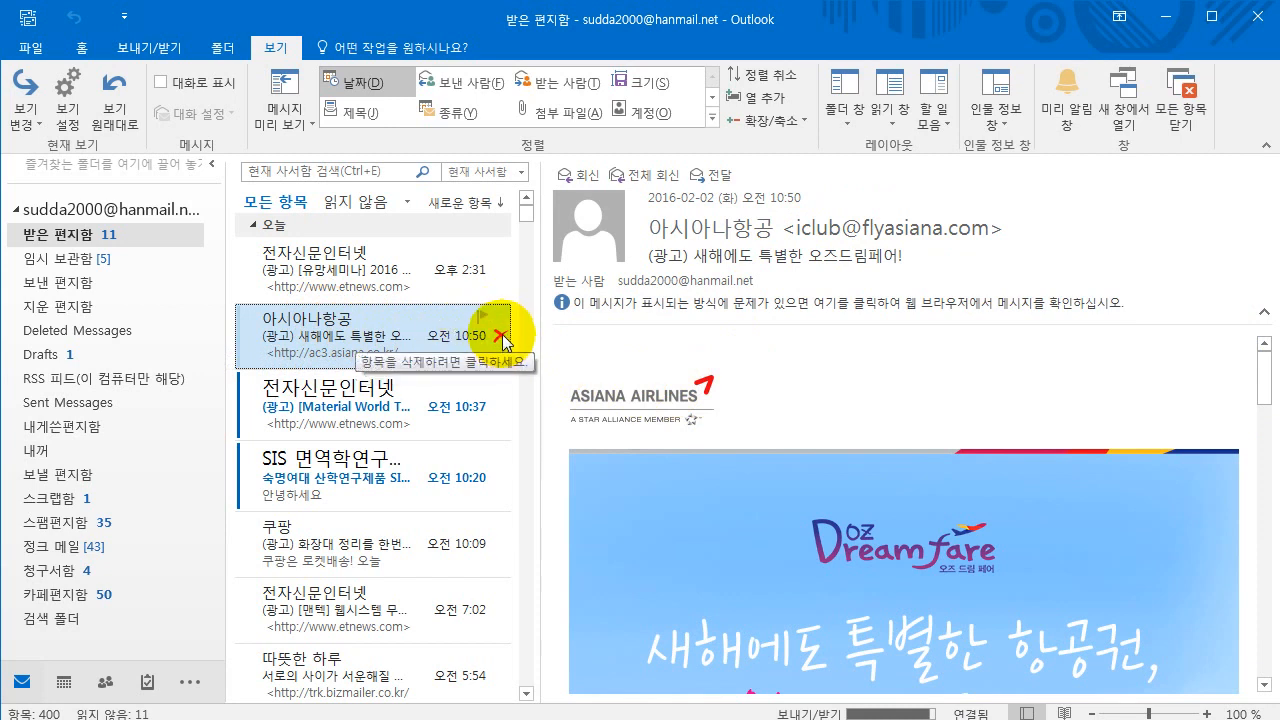
- Delete the Asiana Airlines message using its row's delete X
left_click(500, 340)
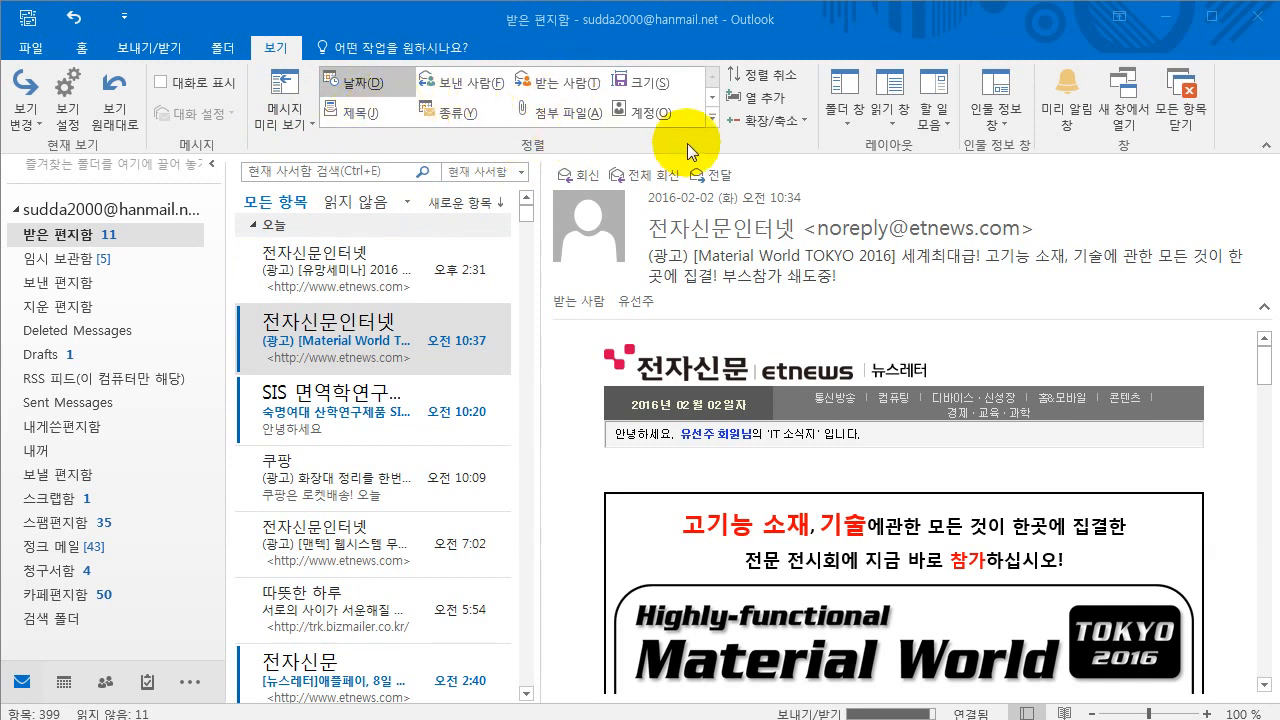
left_click(712, 121)
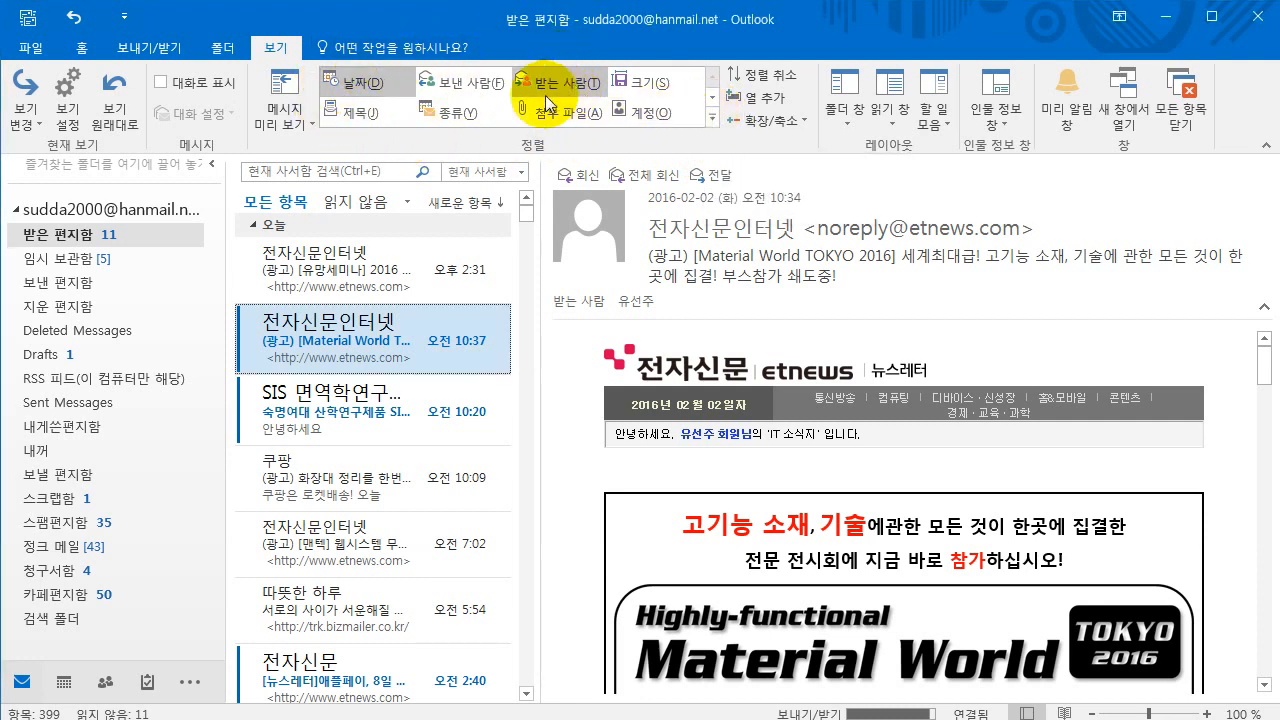
left_click(355, 116)
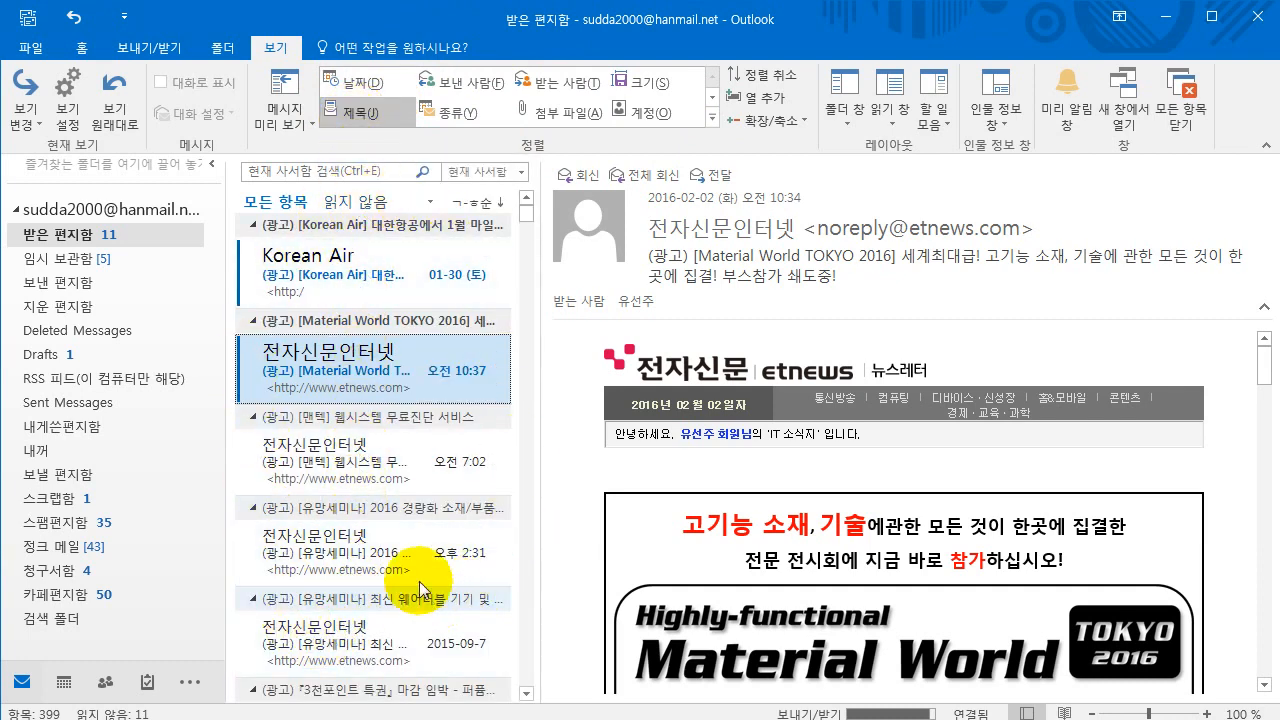
left_click(446, 115)
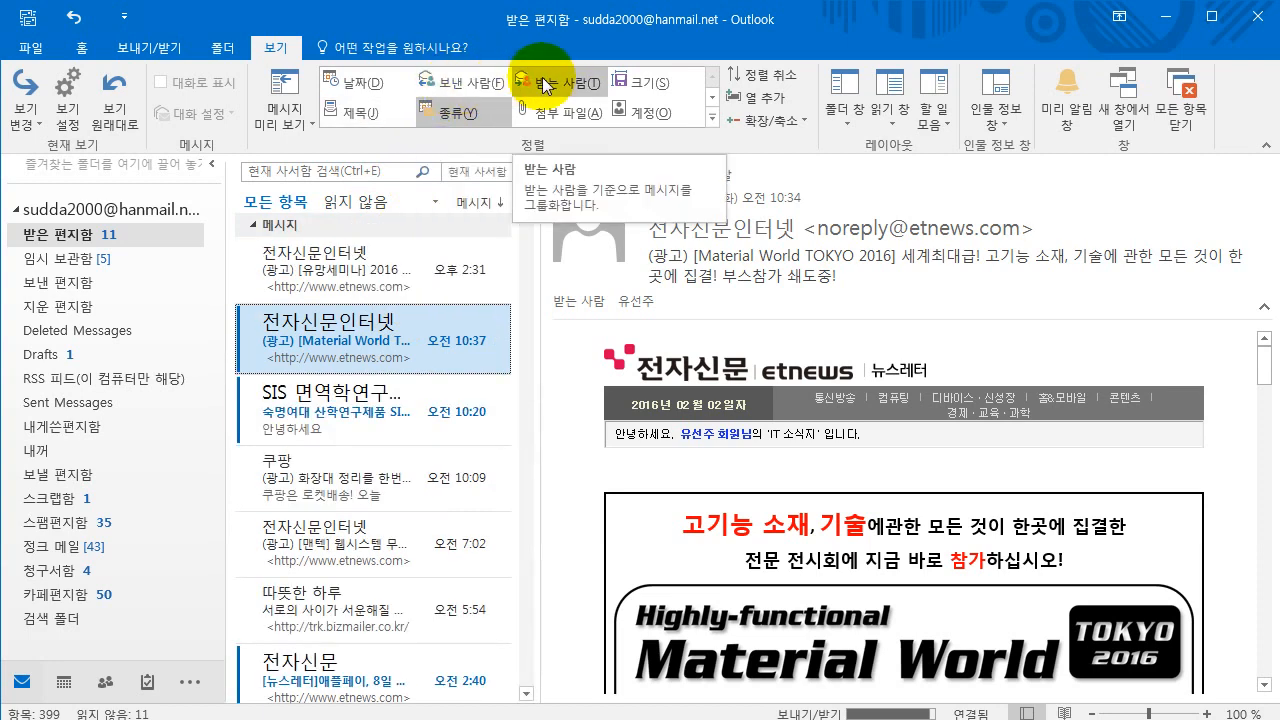
left_click(362, 90)
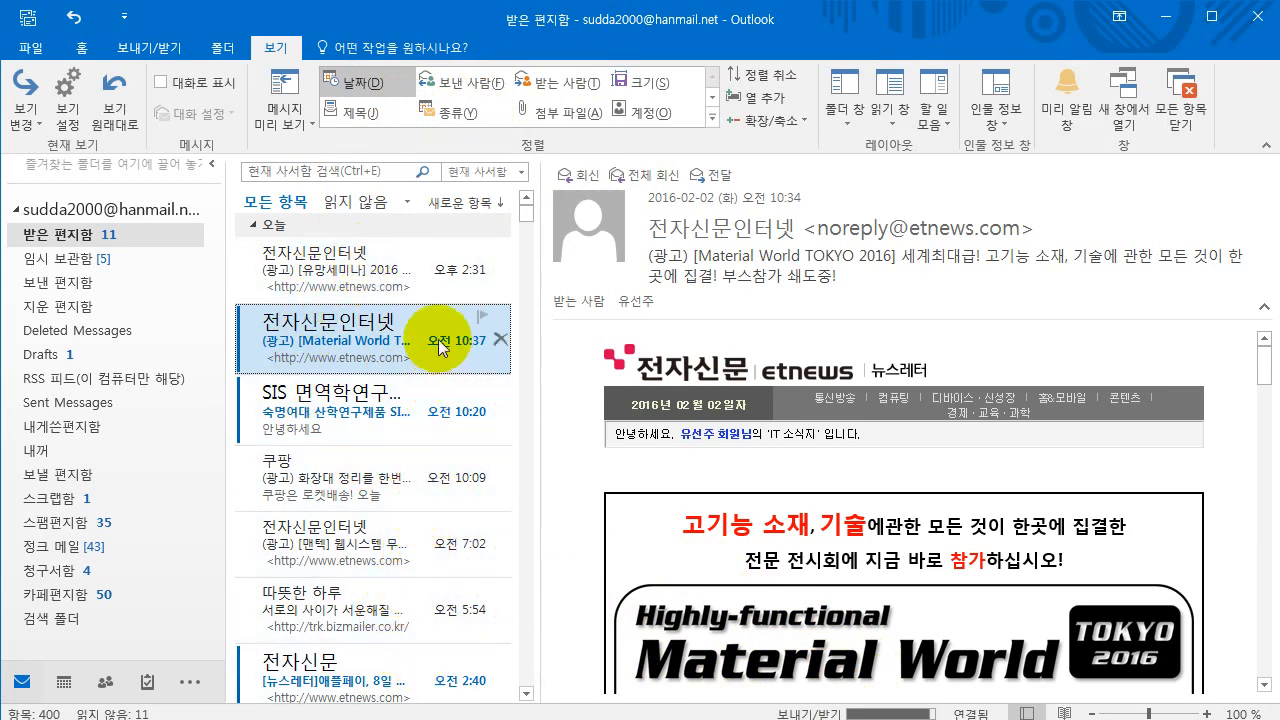
- Flag the top 전자신문인터넷 inbox message for follow-up and bring back the Home commands
left_click(480, 252)
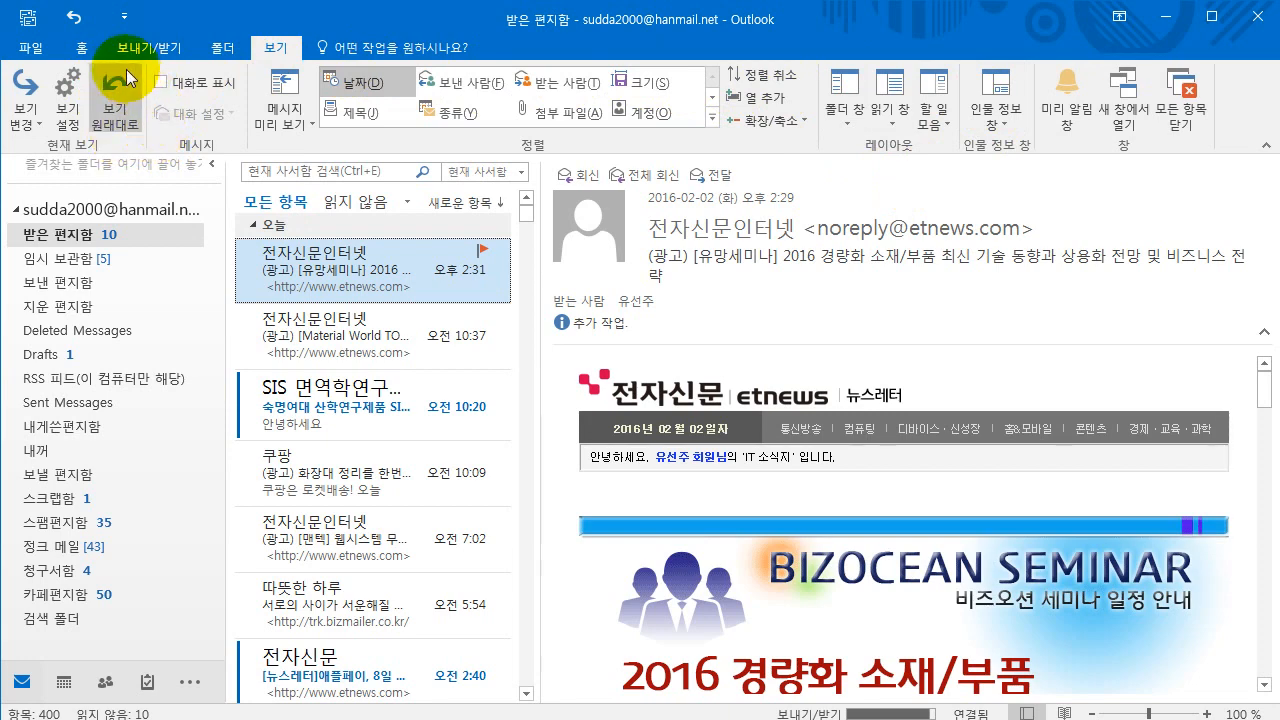
left_click(84, 48)
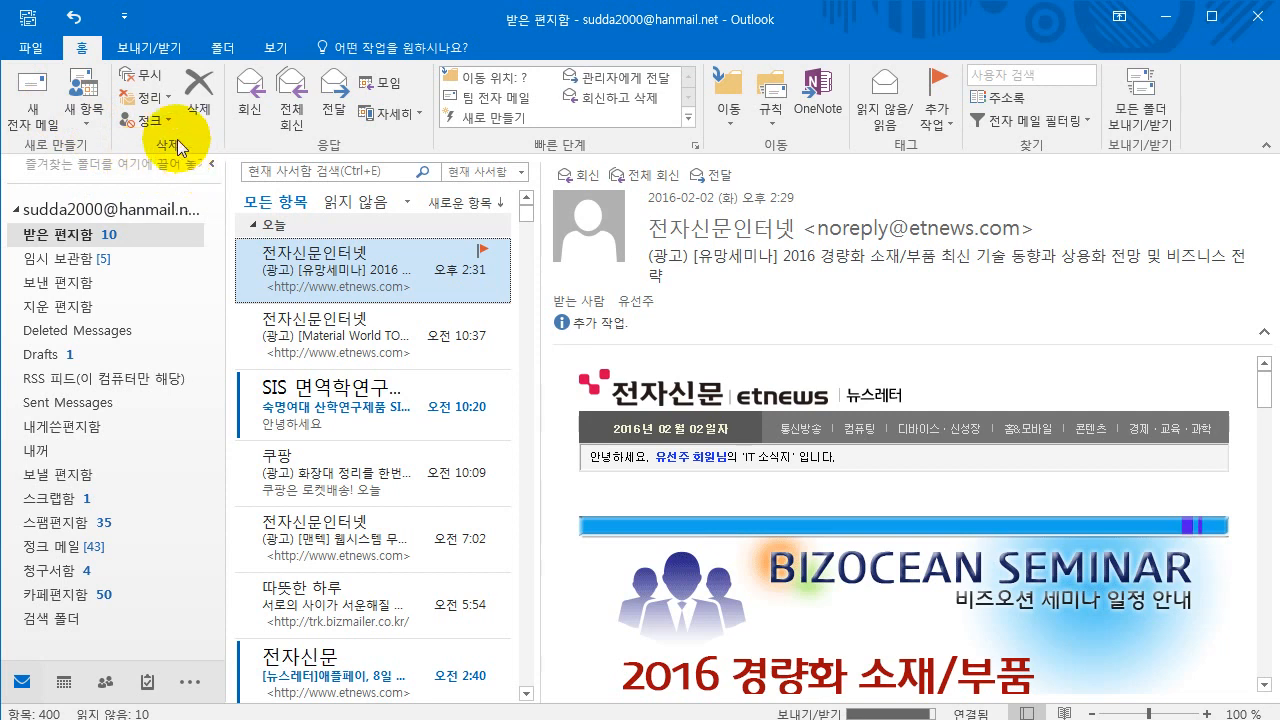
- Open a blank new message window (제목 없음 - 메시지) from the Home tab
left_click(33, 88)
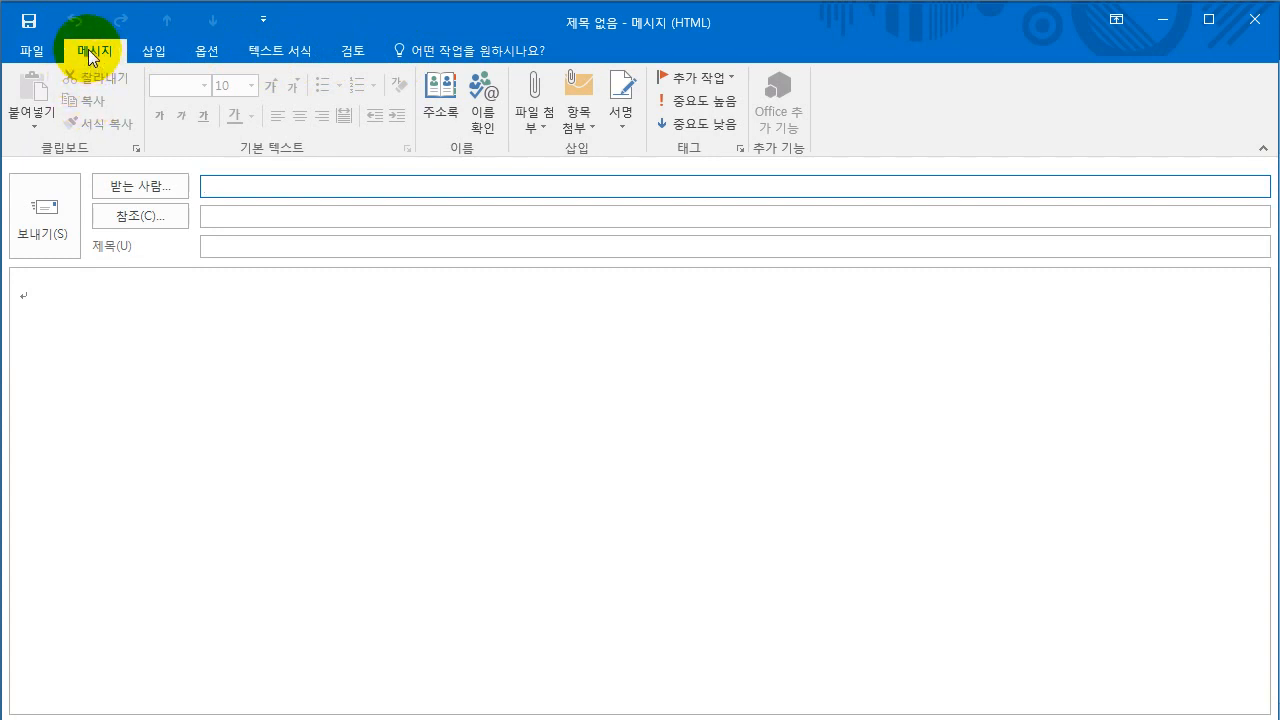
- In 이름 선택, add two contacts to To (one of them twice) and one contact to CC
left_click(160, 188)
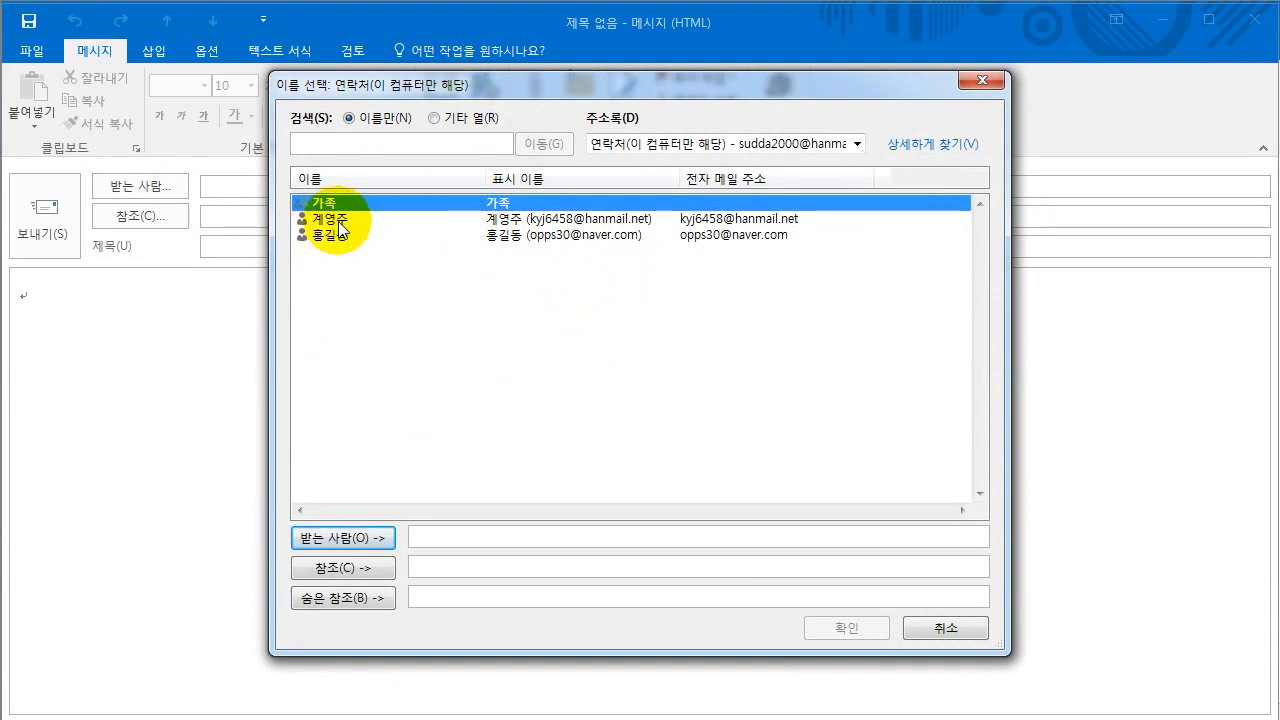
left_click(376, 236)
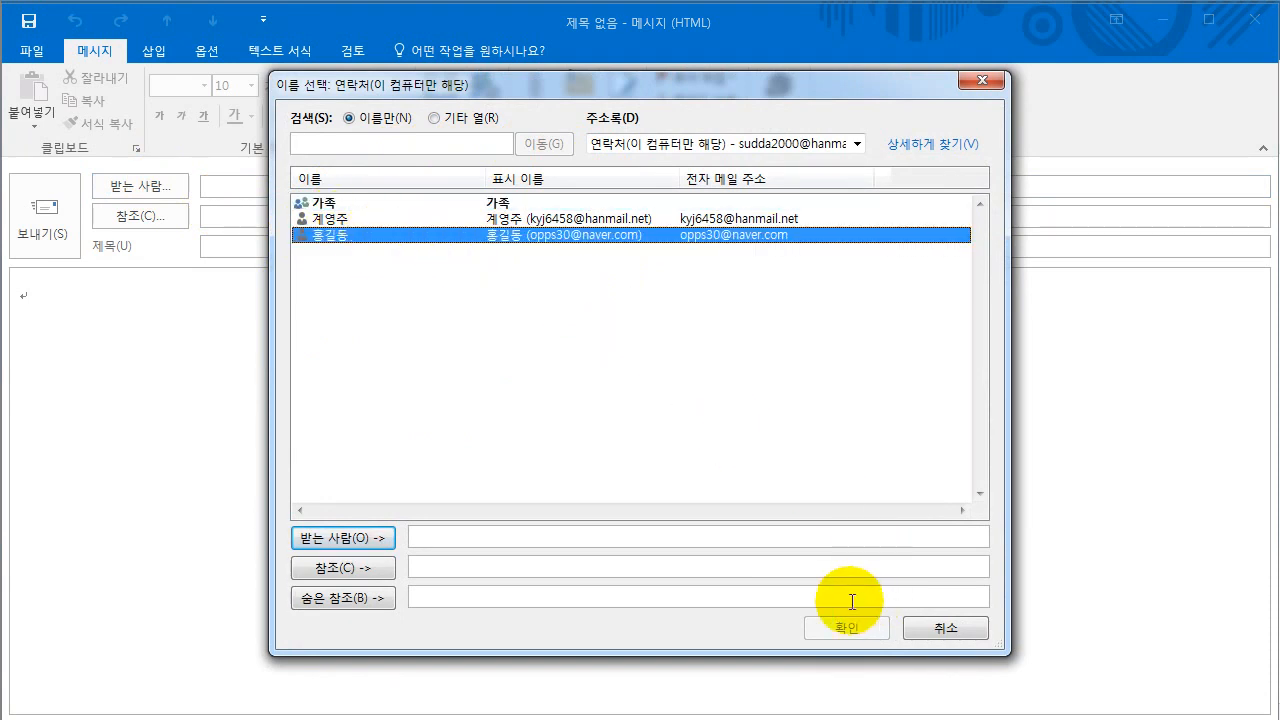
double_click(513, 236)
left_click_drag(489, 85, 451, 51)
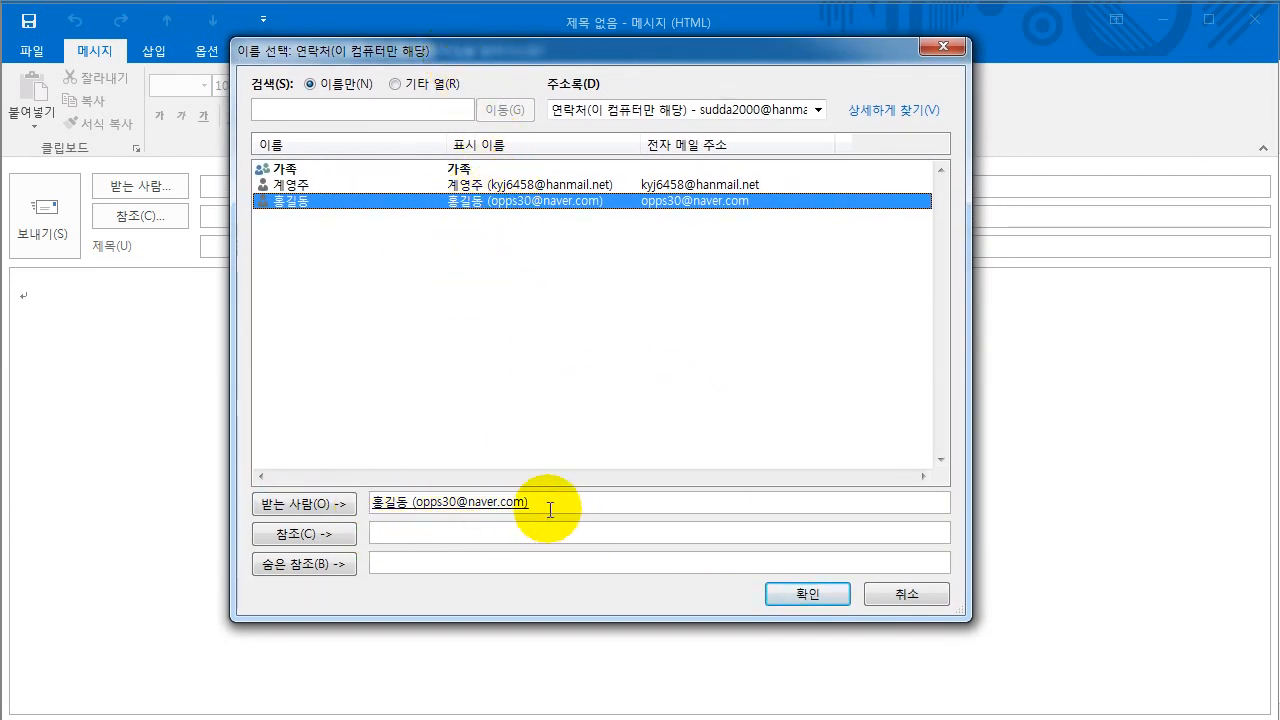
double_click(455, 185)
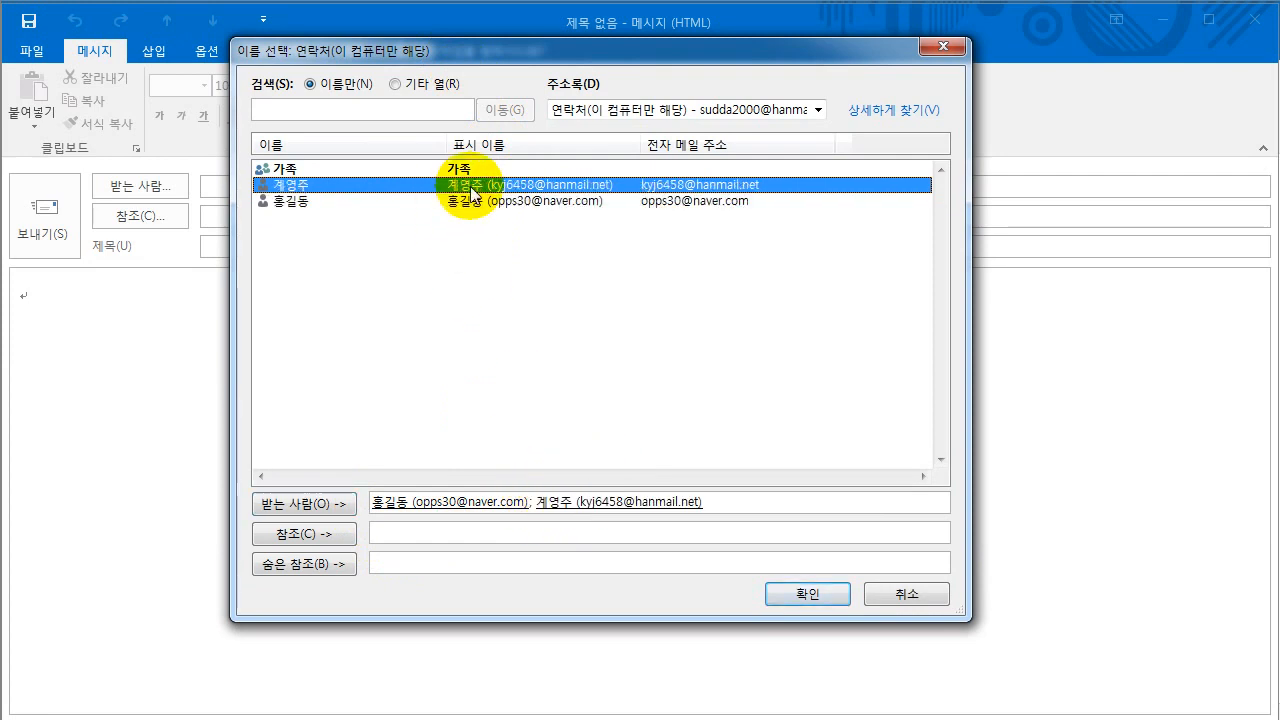
left_click(405, 531)
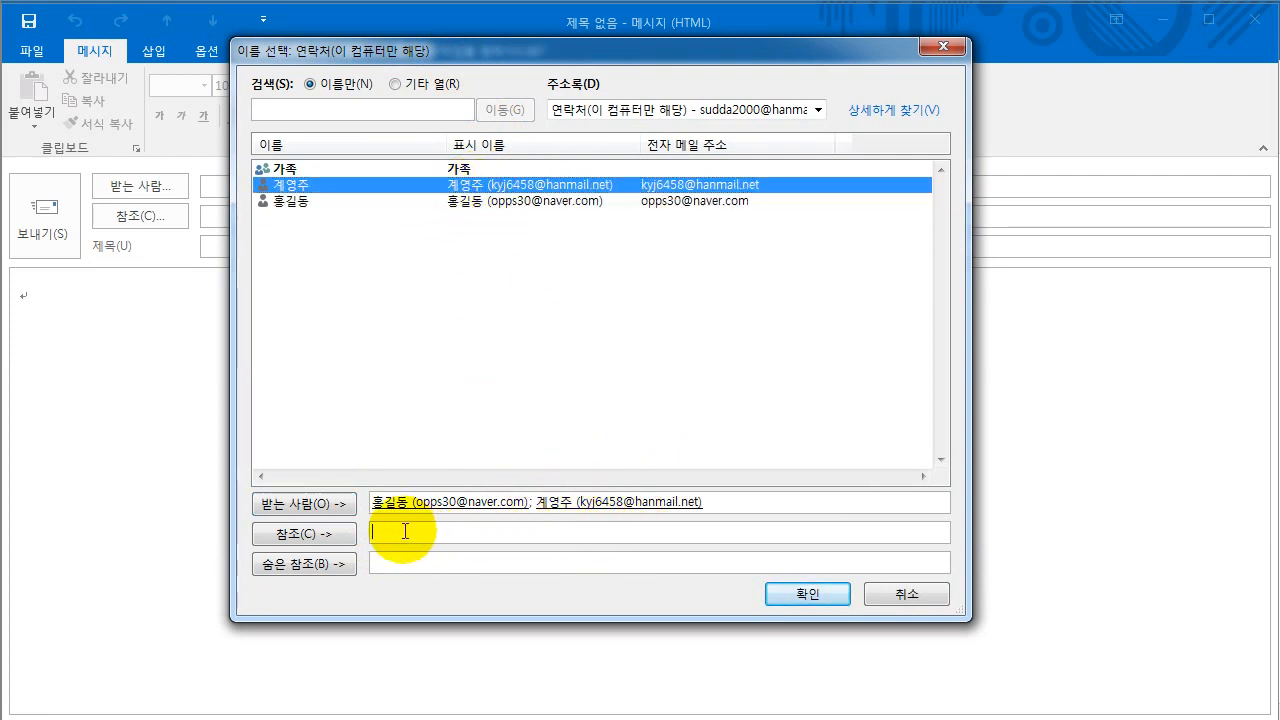
double_click(455, 186)
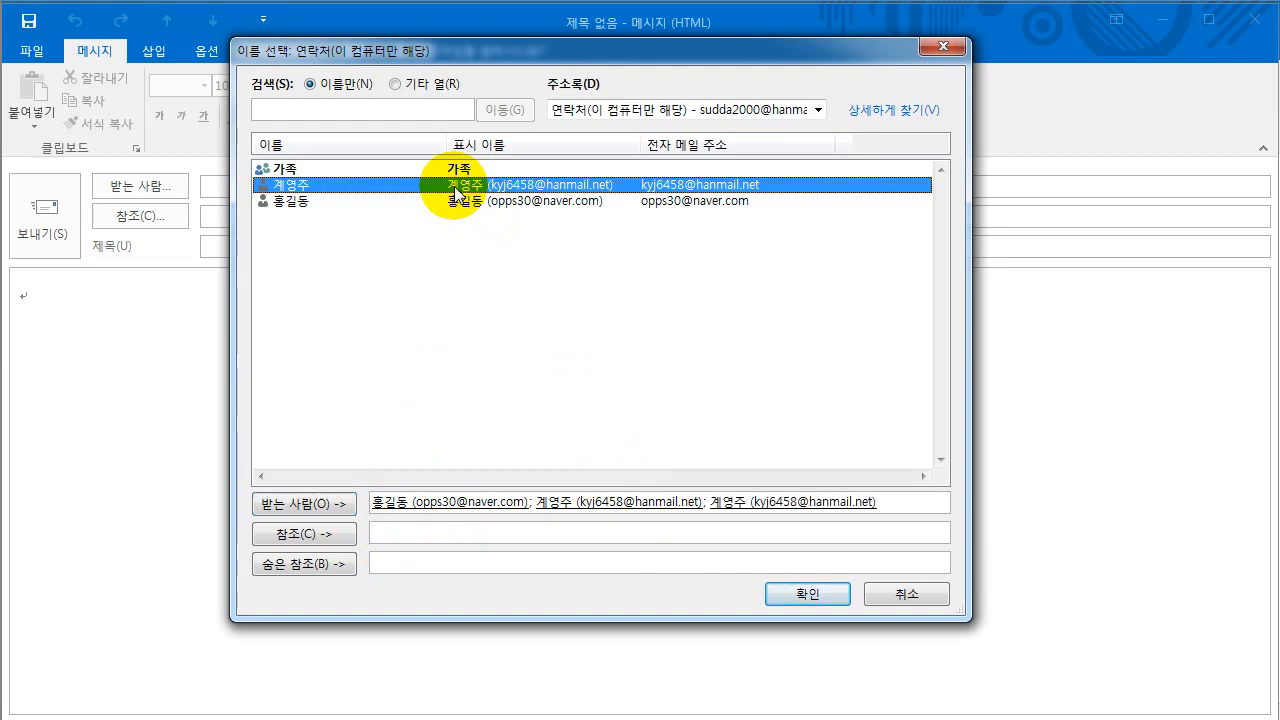
left_click(335, 537)
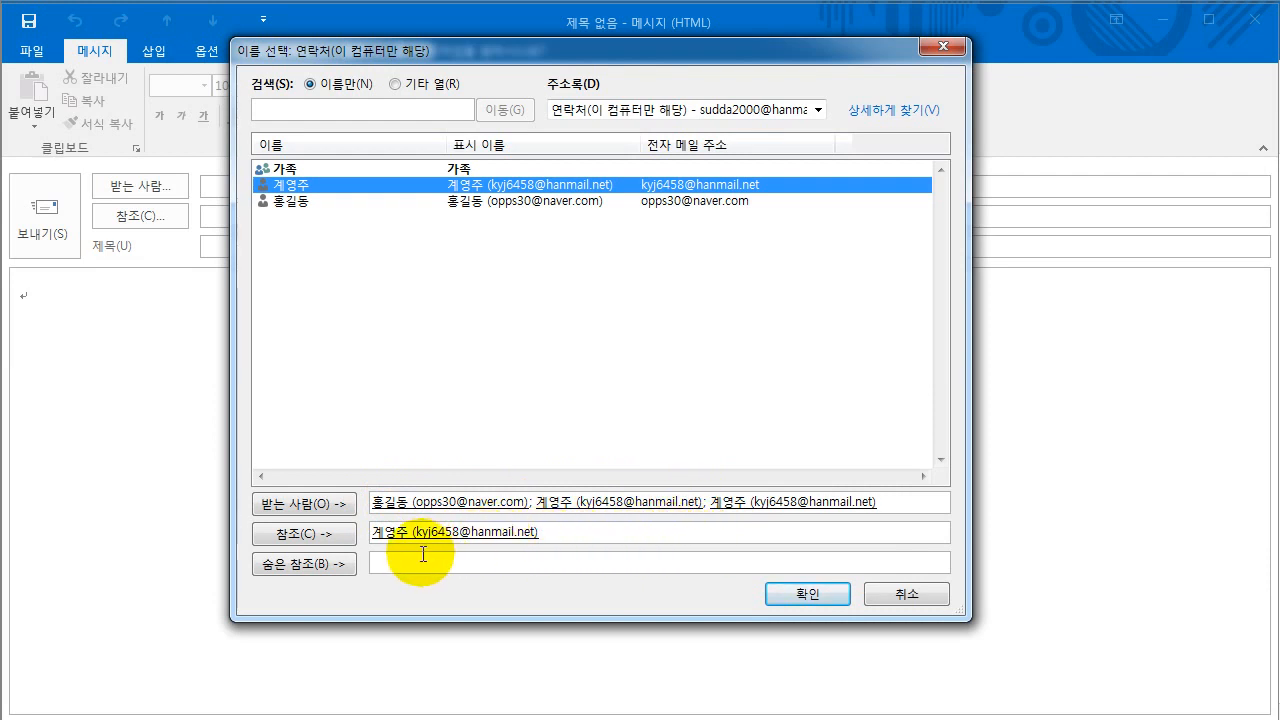
- Remove the wrong BCC entries and add the first To contact as the sole BCC recipient
left_click(338, 564)
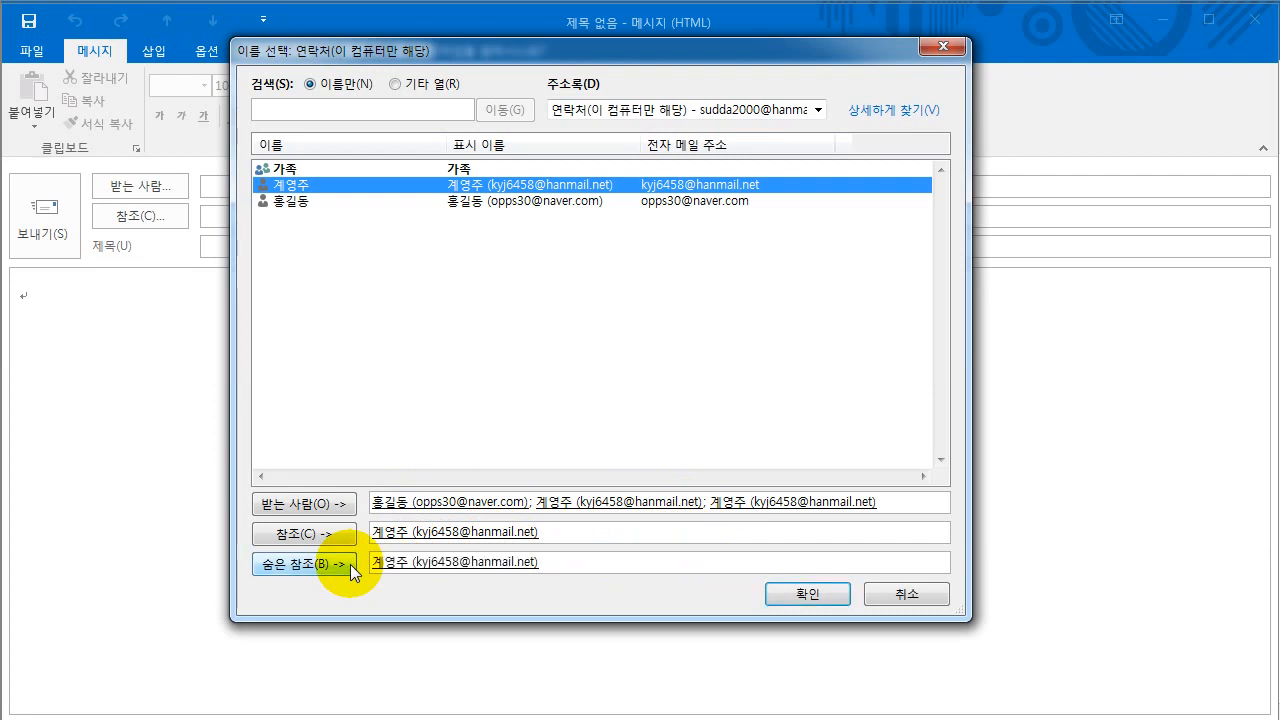
double_click(488, 202)
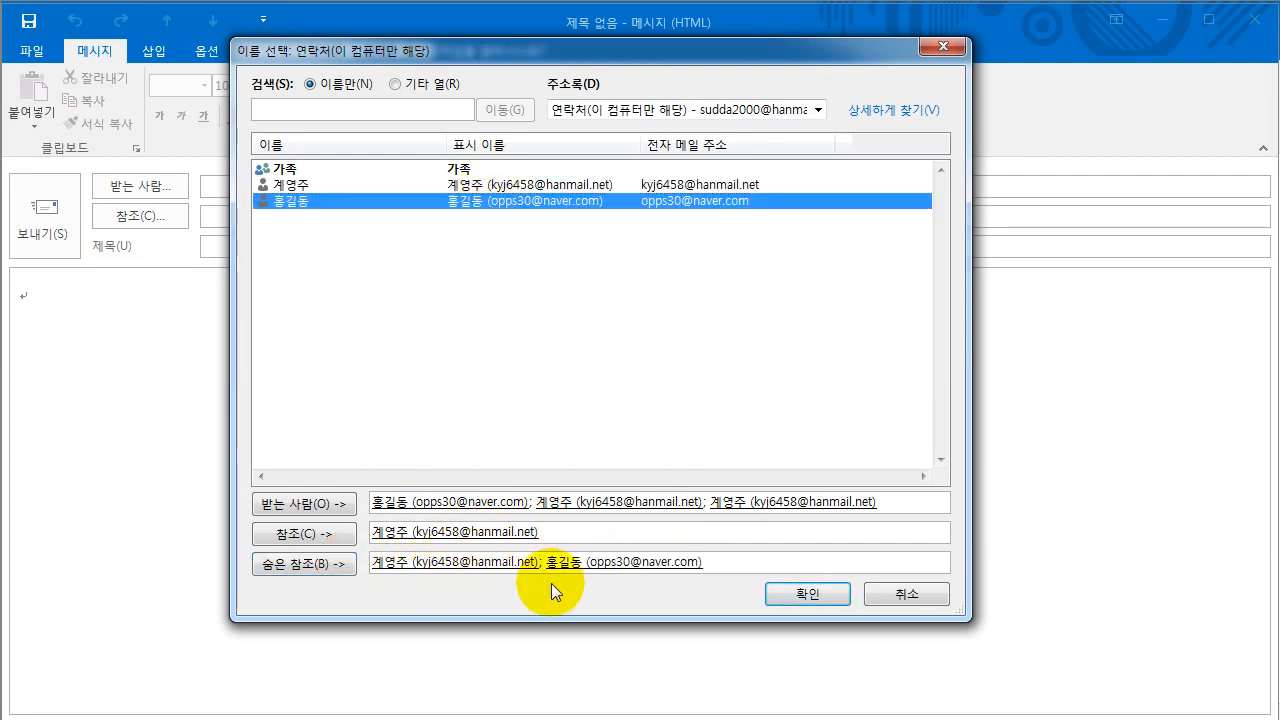
key("BackSpace")
left_click(381, 563)
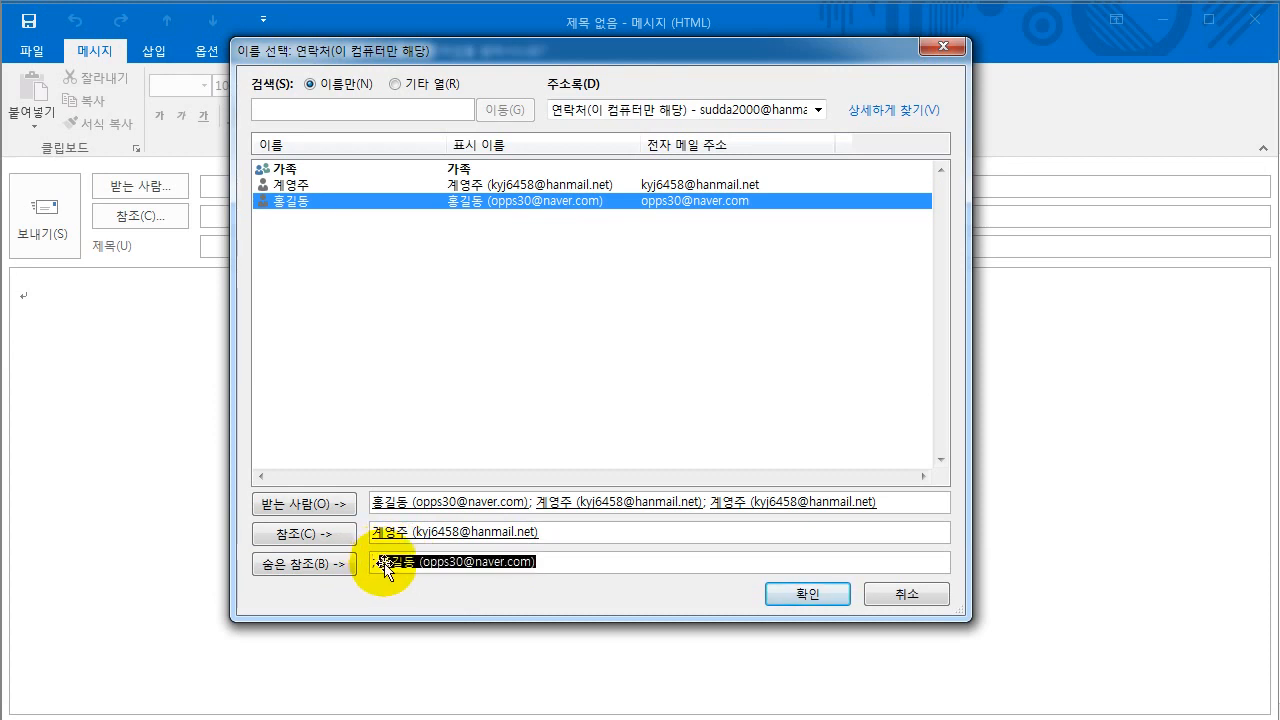
key("BackSpace")
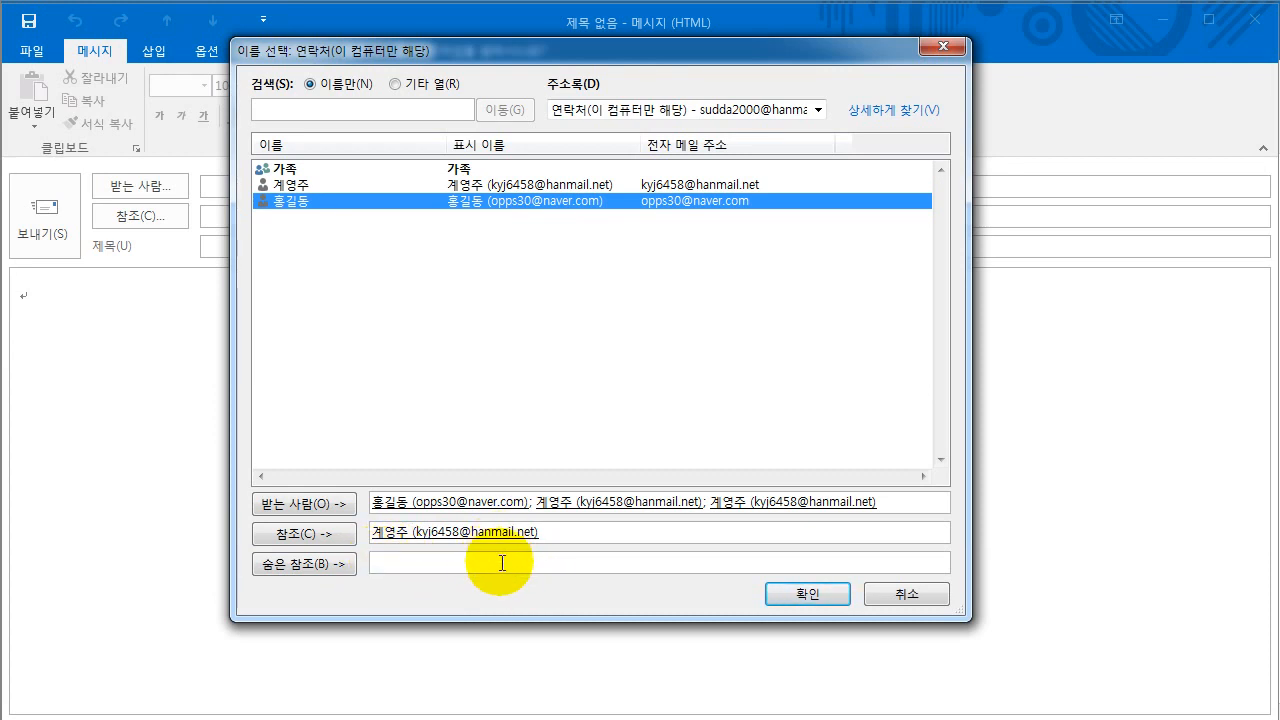
double_click(325, 201)
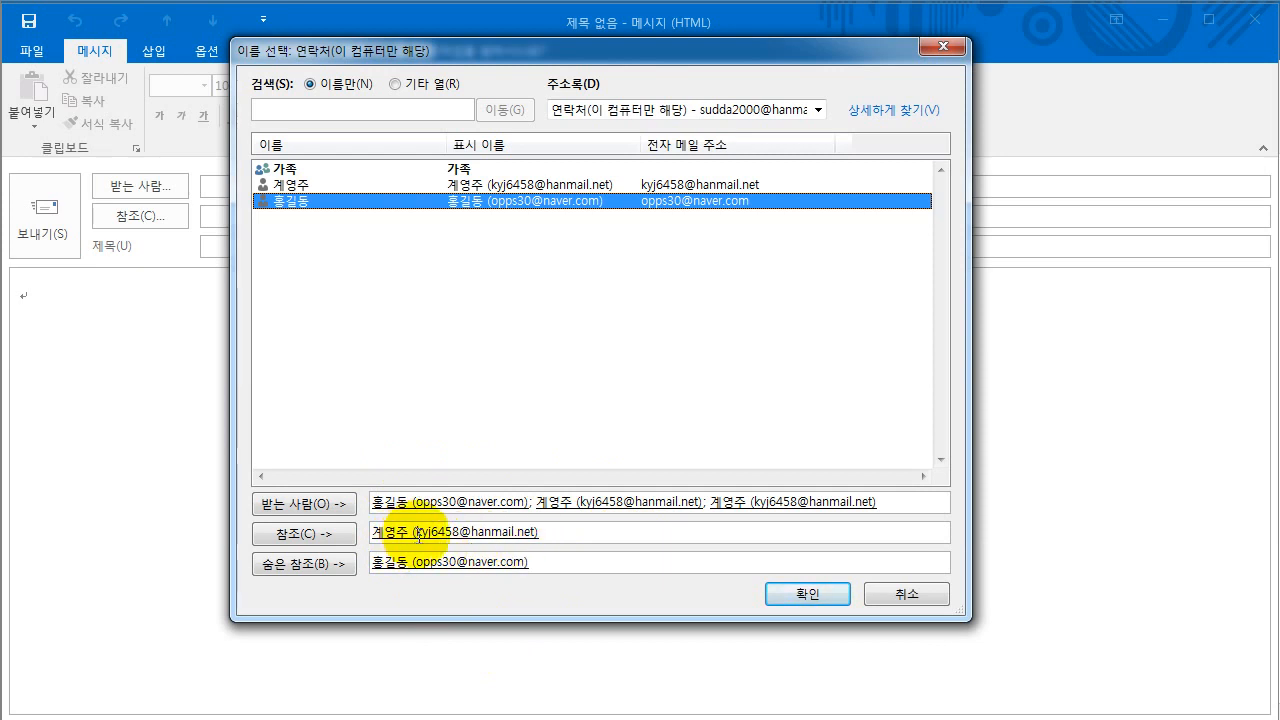
- Confirm the recipients, enter subject 연습 and body text test, then save the message
left_click(805, 596)
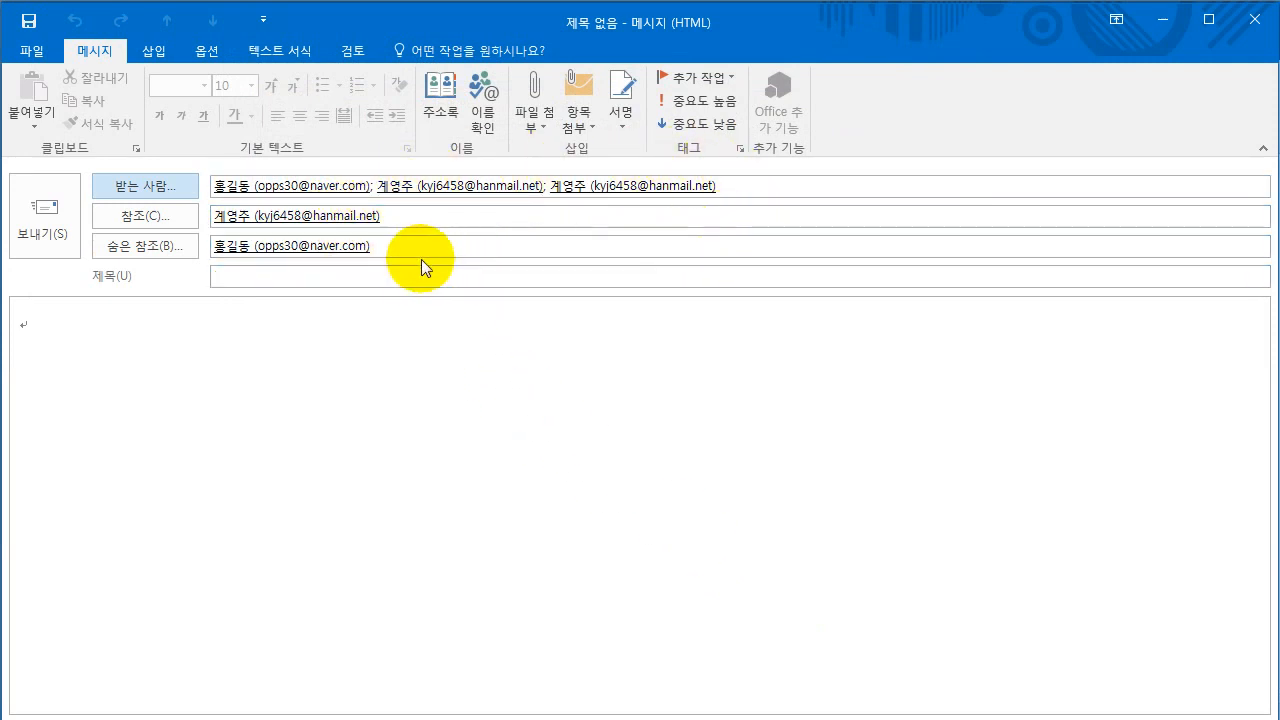
left_click(370, 274)
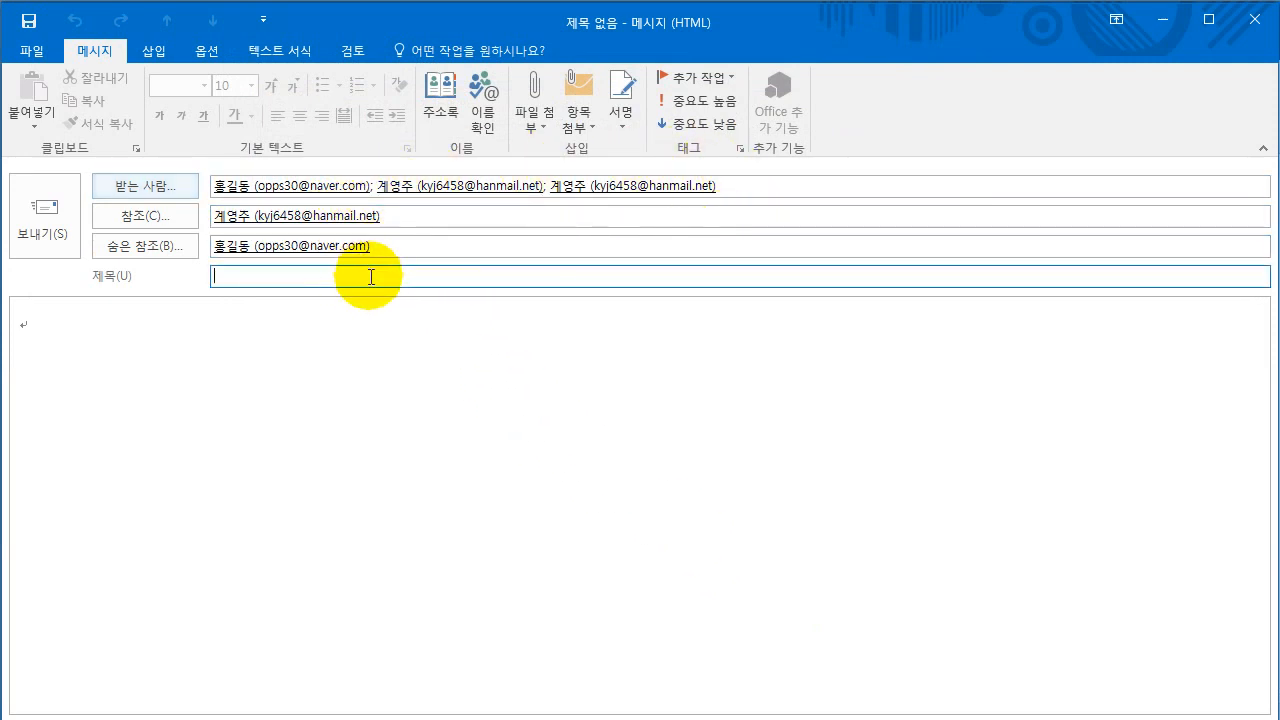
type("dust")
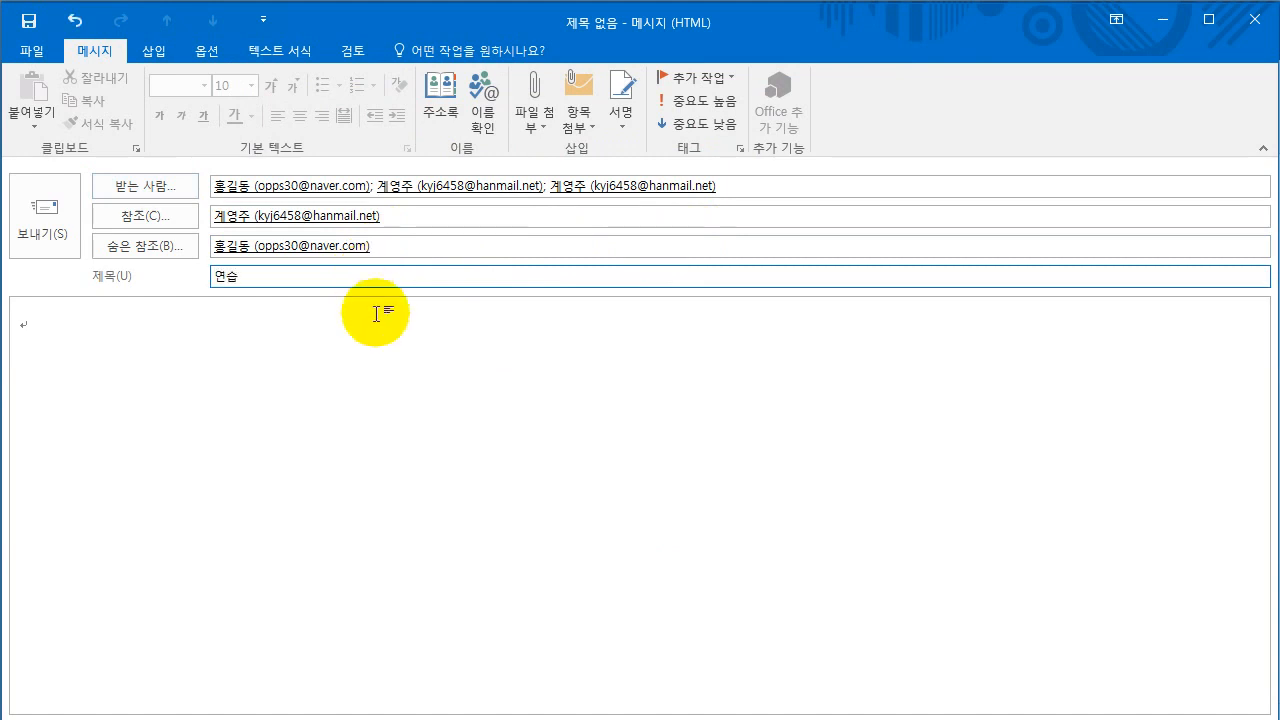
left_click(355, 366)
type("ㅅ")
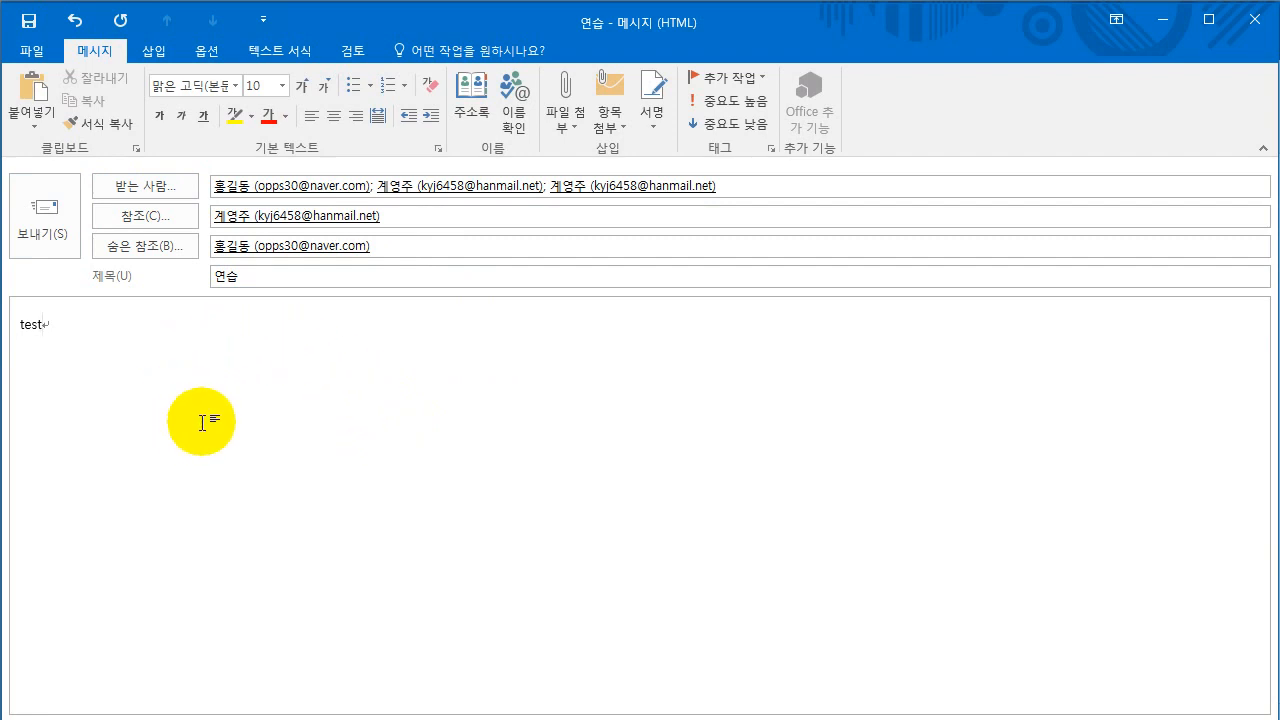
left_click(28, 22)
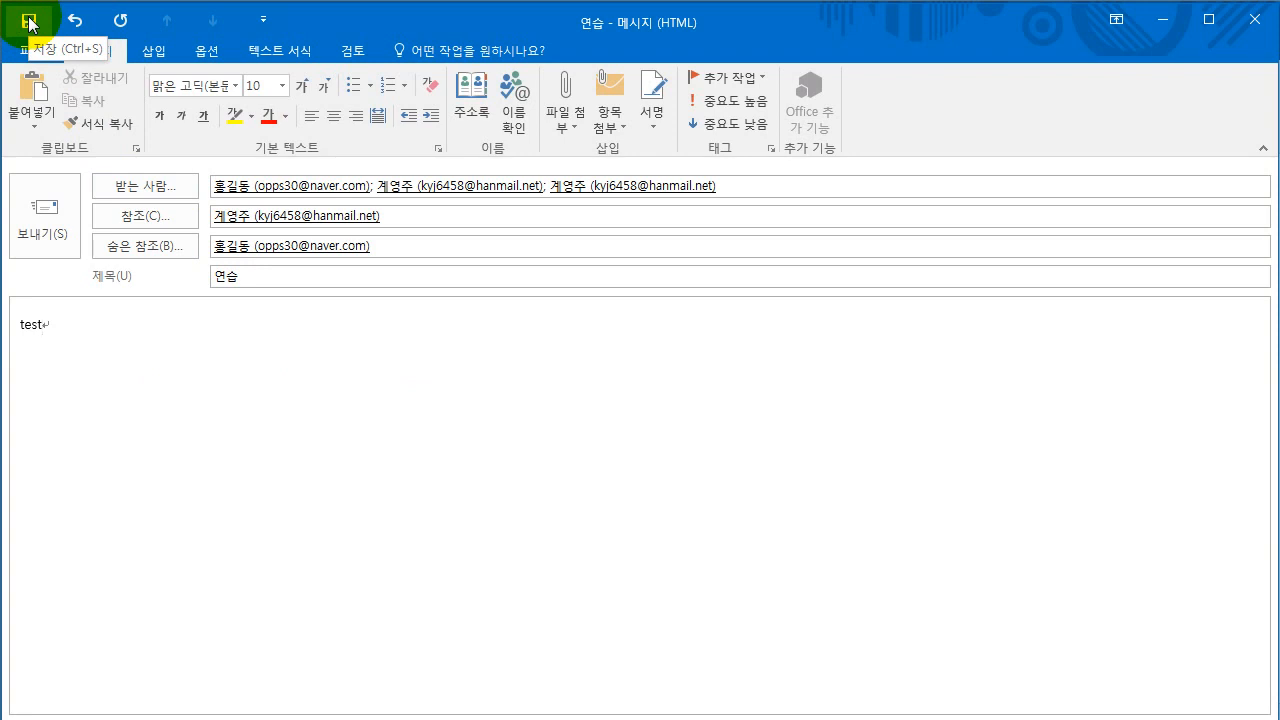
- Save the message as a draft and close its window
left_click(28, 22)
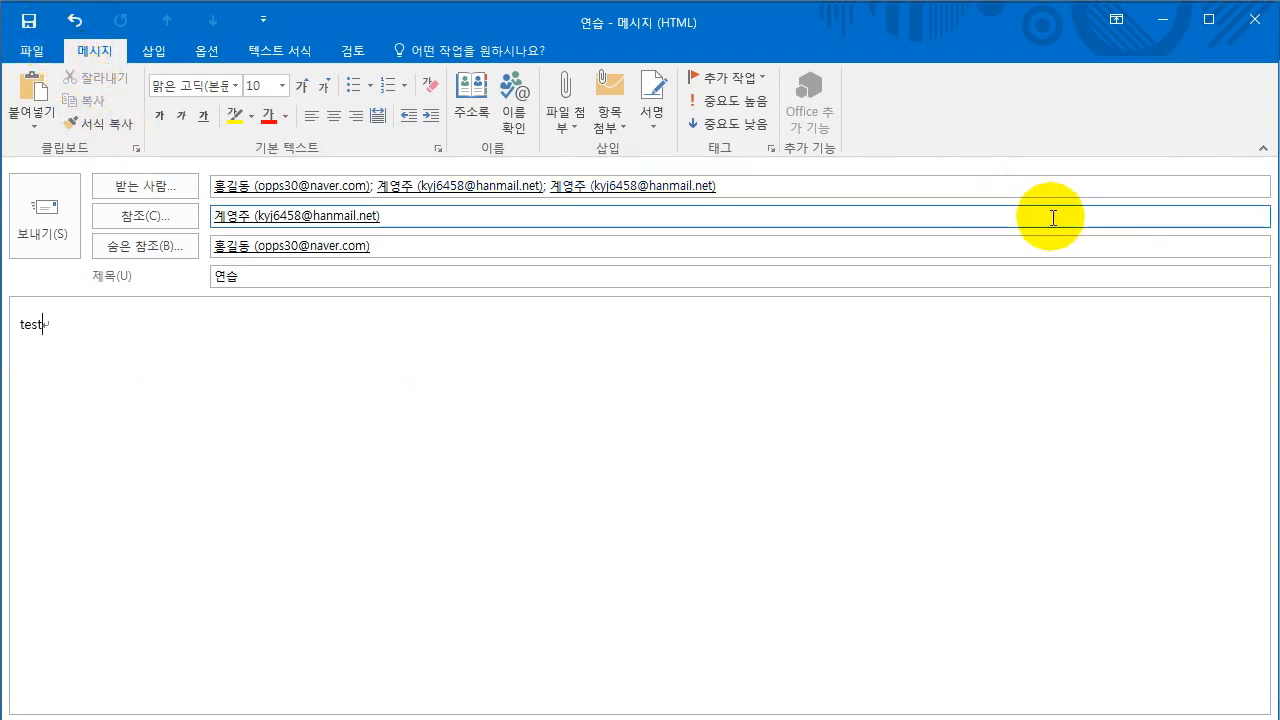
left_click(1250, 25)
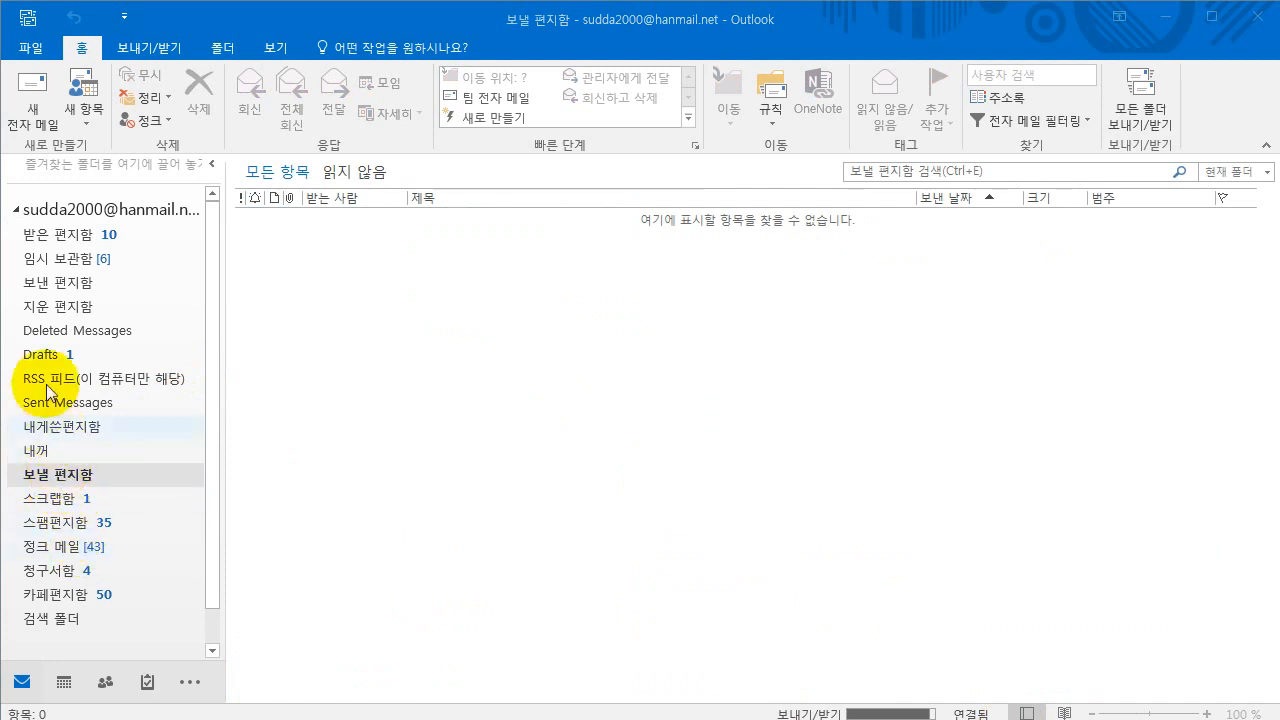
- Open the 임시 보관함 (Drafts) folder to see the saved 연습 draft, then show the Send/Receive commands
left_click(64, 259)
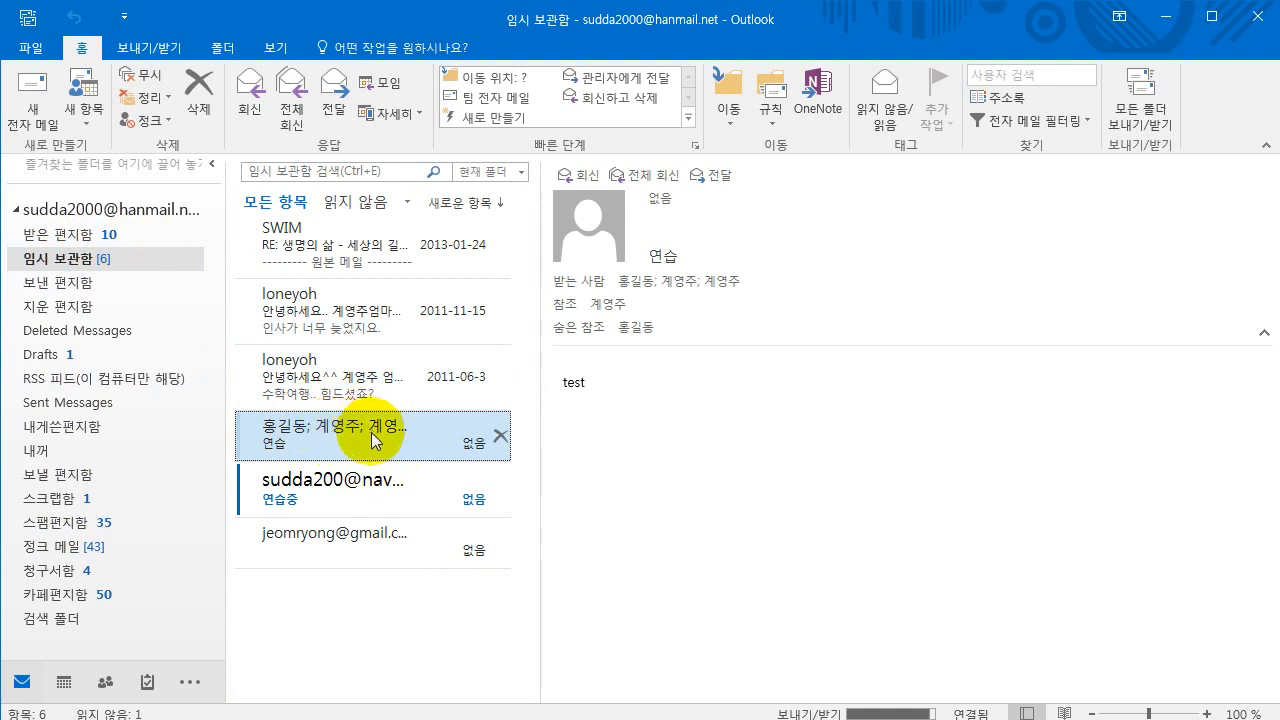
left_click(149, 48)
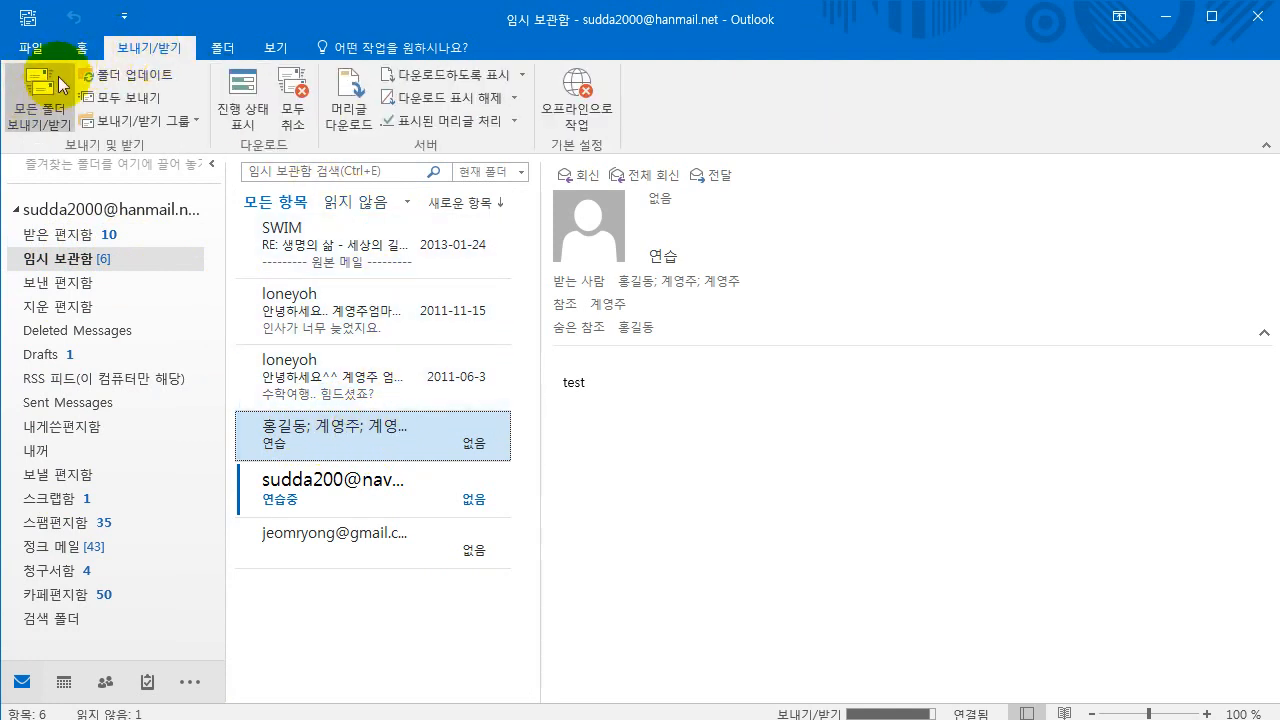